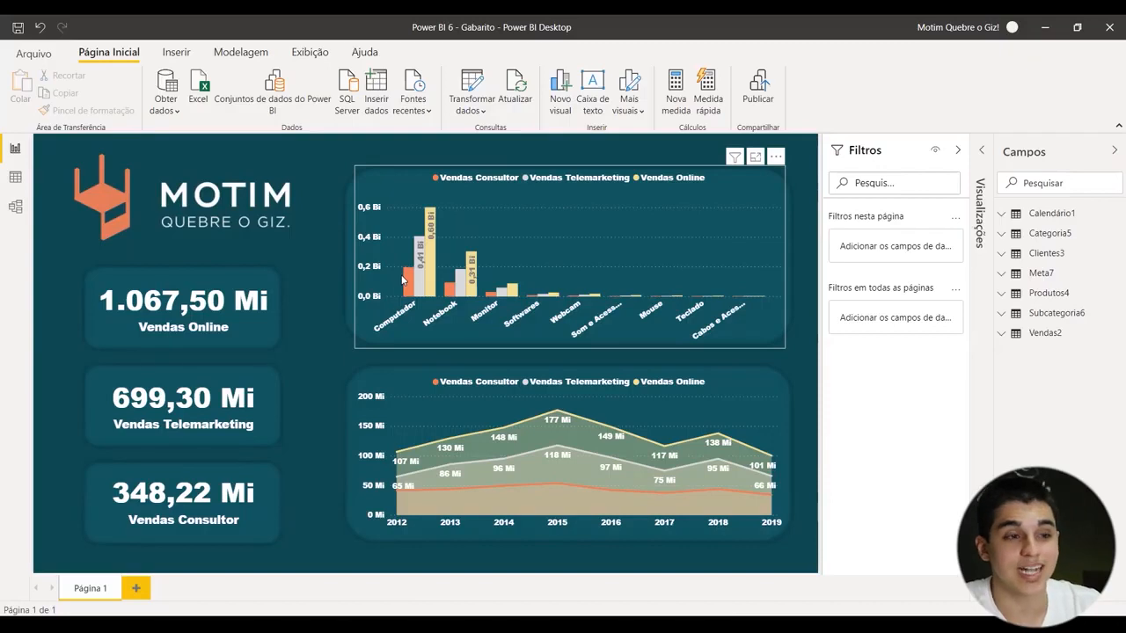
- Examine the sales dashboard by cross-filtering it on the Computador and Notebook columns of the category chart, and clear the filter
mouse_move(410, 290)
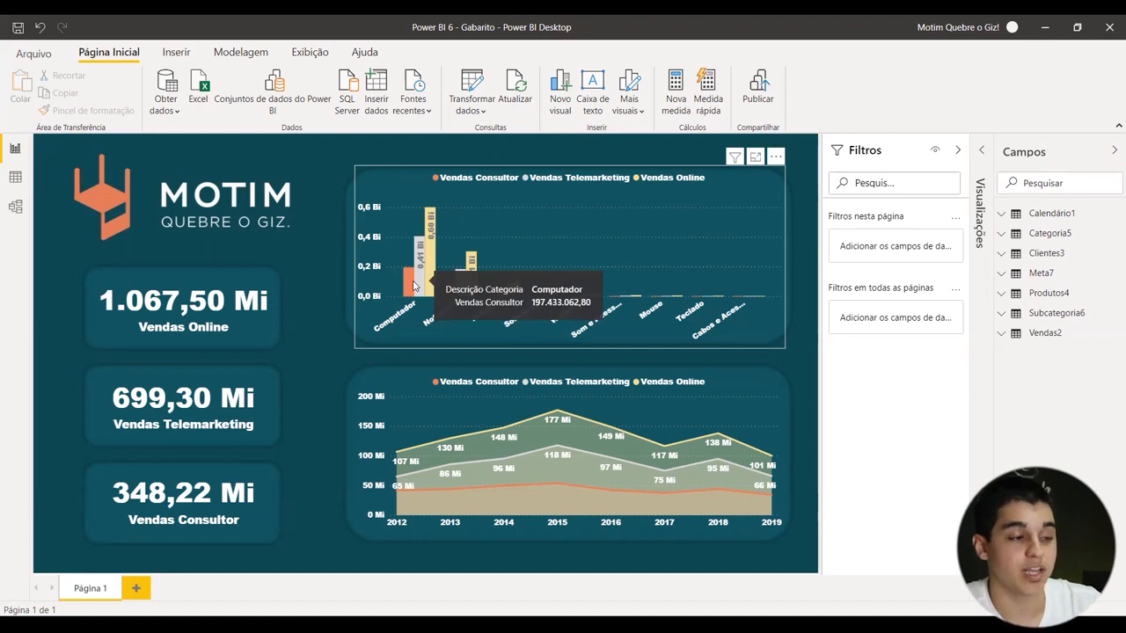
mouse_move(429, 250)
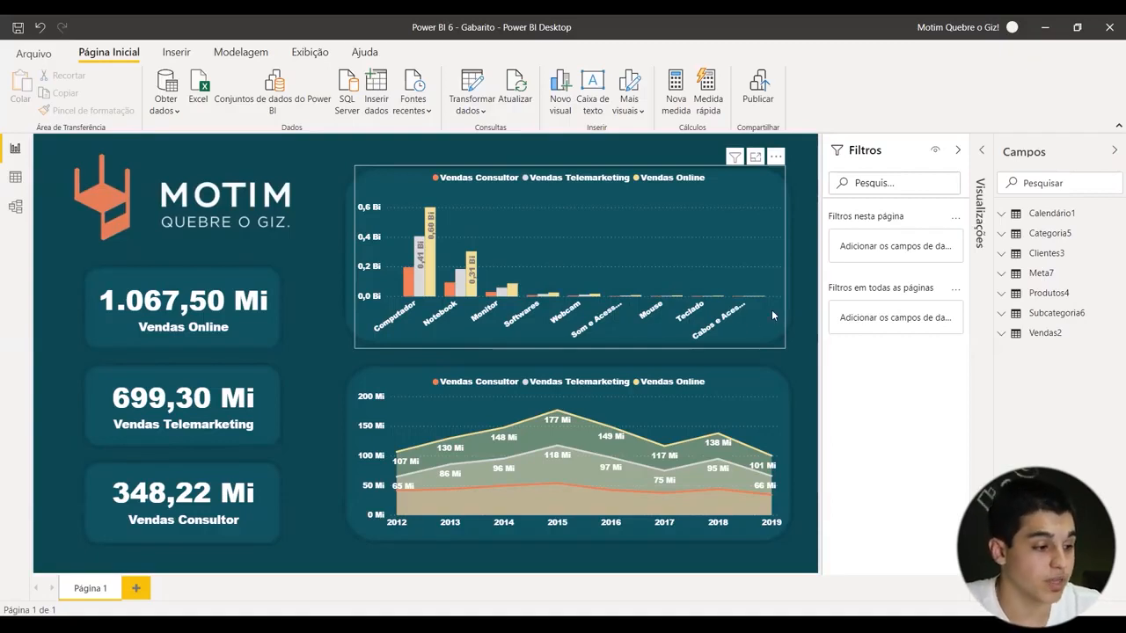
mouse_move(666, 449)
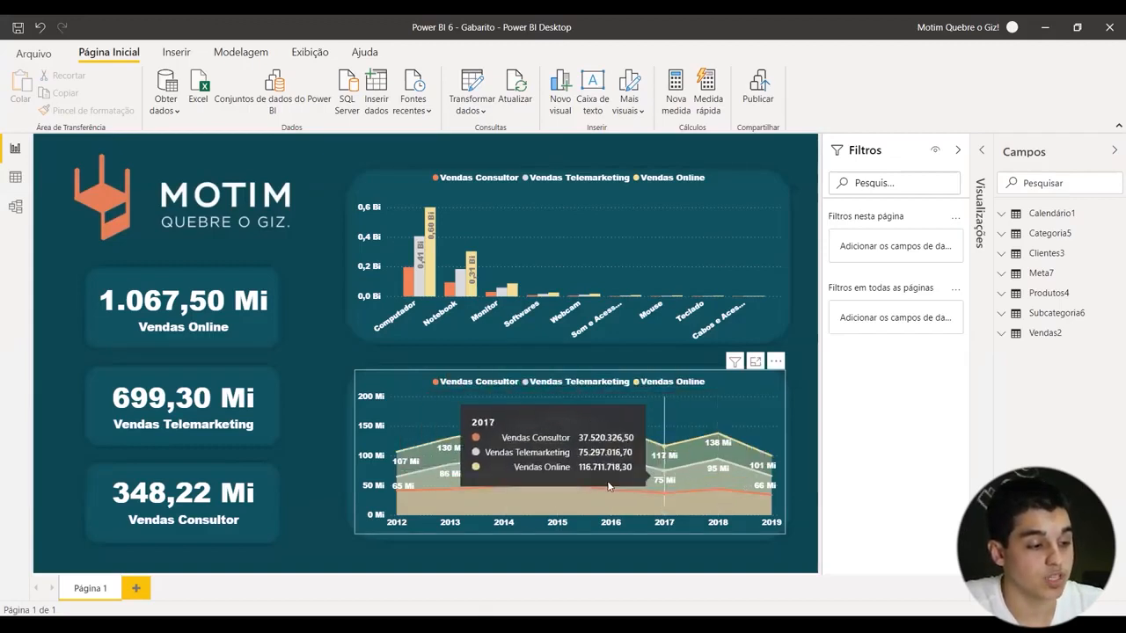
click(412, 304)
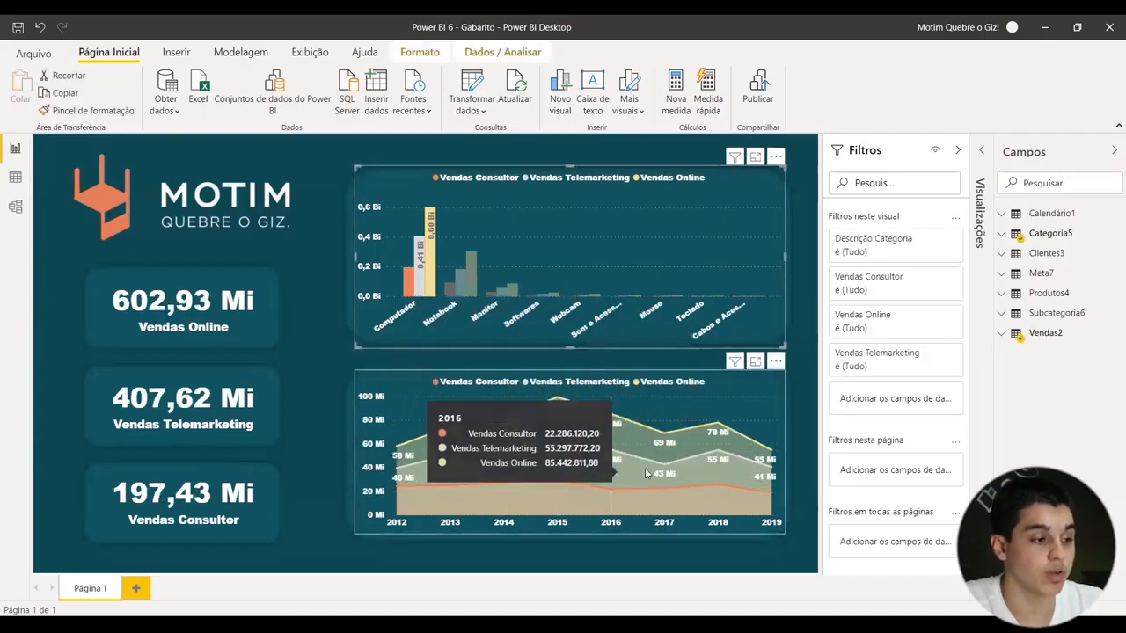
click(459, 294)
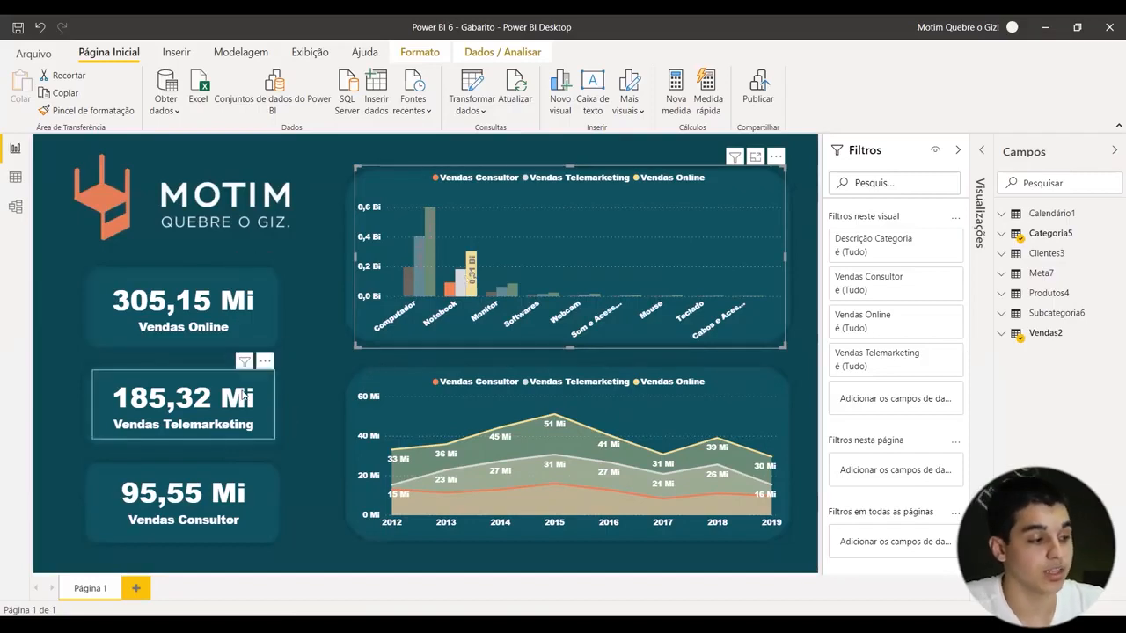
click(458, 280)
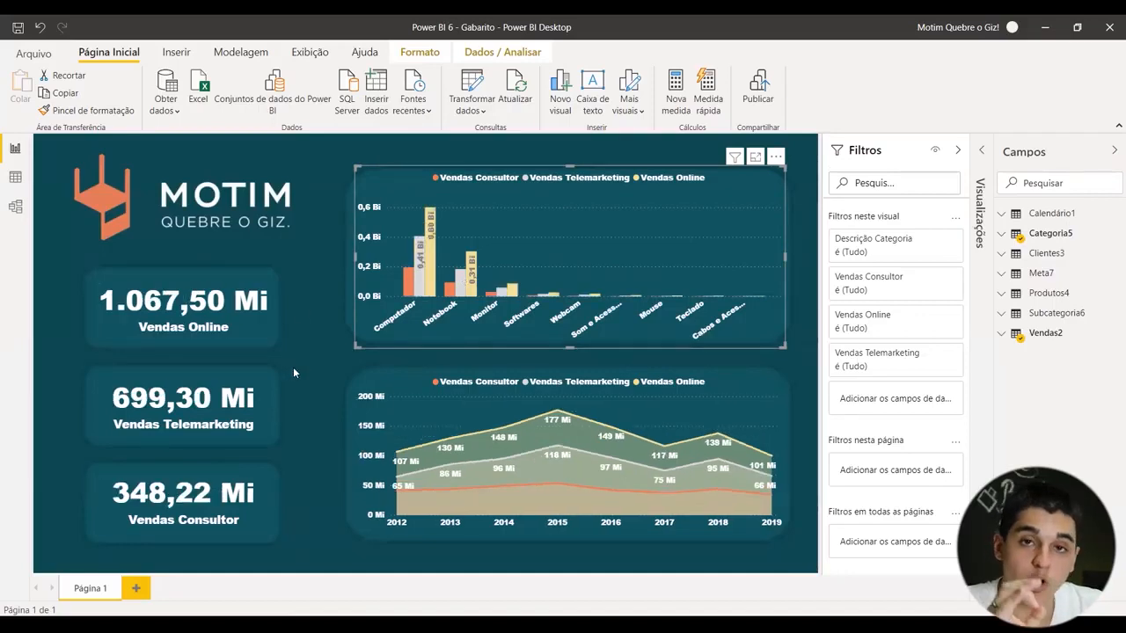
- Close the finished dashboard report and start importing Excel data into a blank report
click(1109, 27)
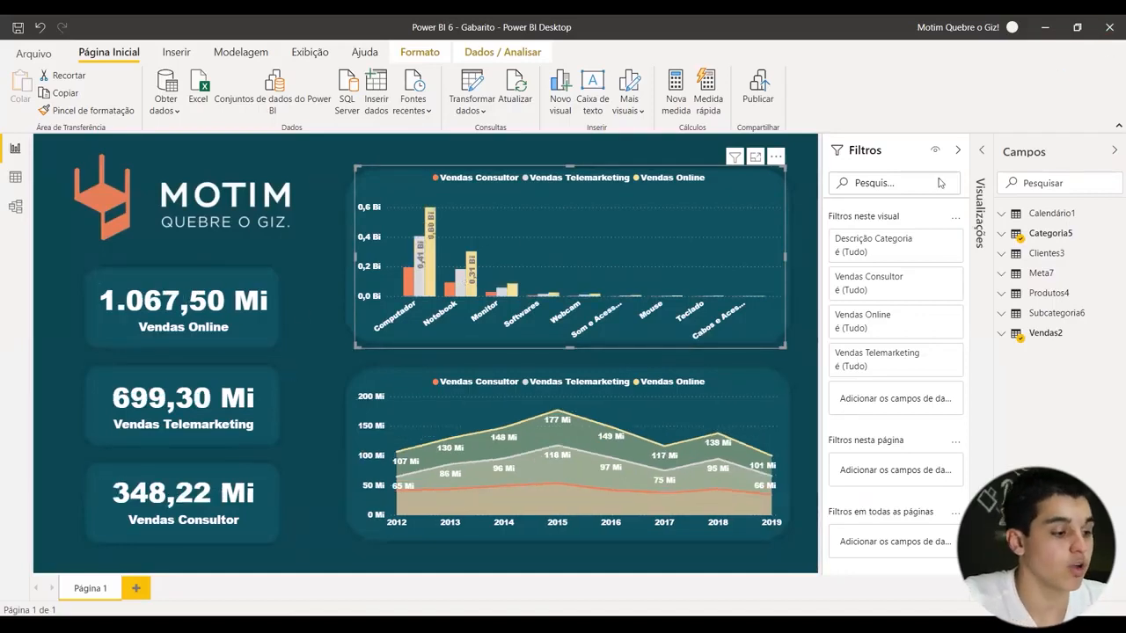
click(630, 346)
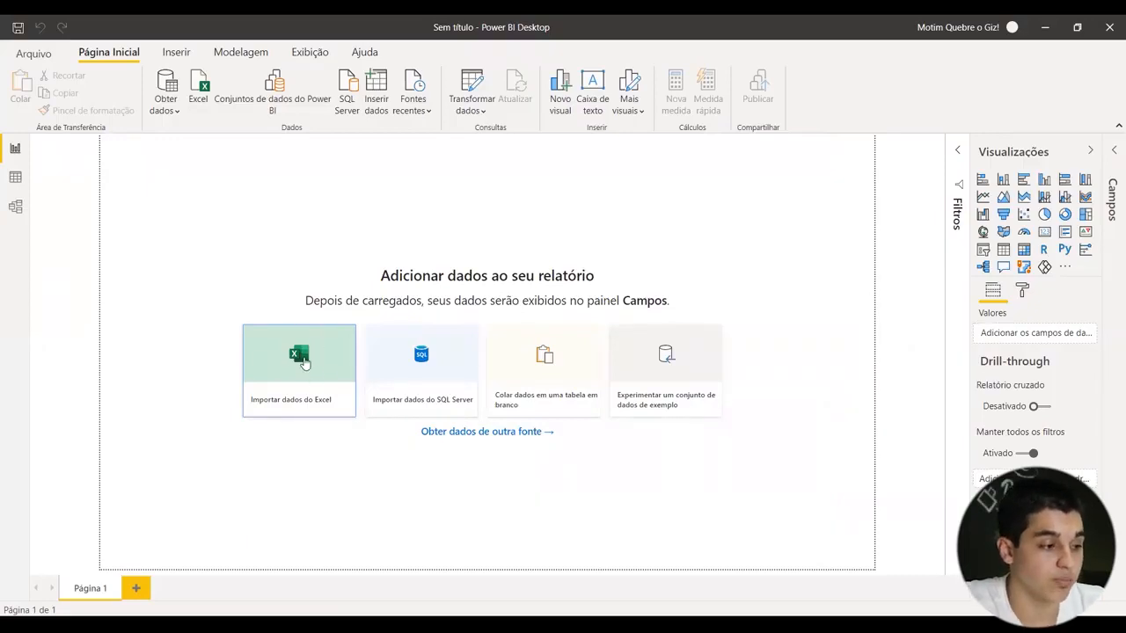
click(303, 362)
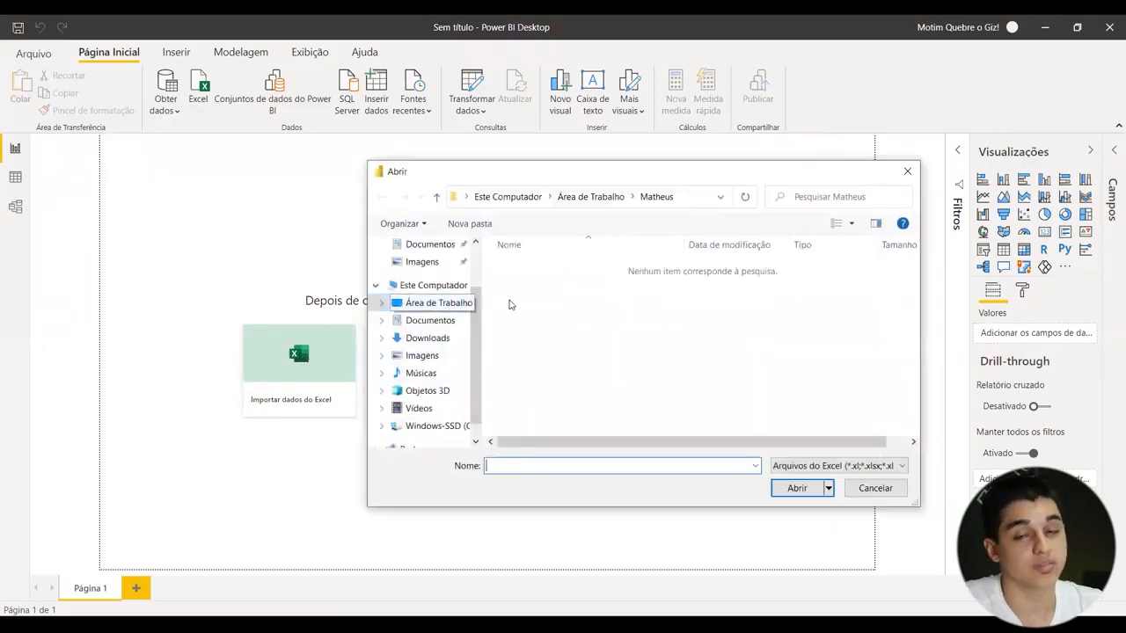
- Browse from the desktop to the OneDrive-2020-12-14 folder inside Youtube, 14122020, bi
drag(478, 312, 476, 261)
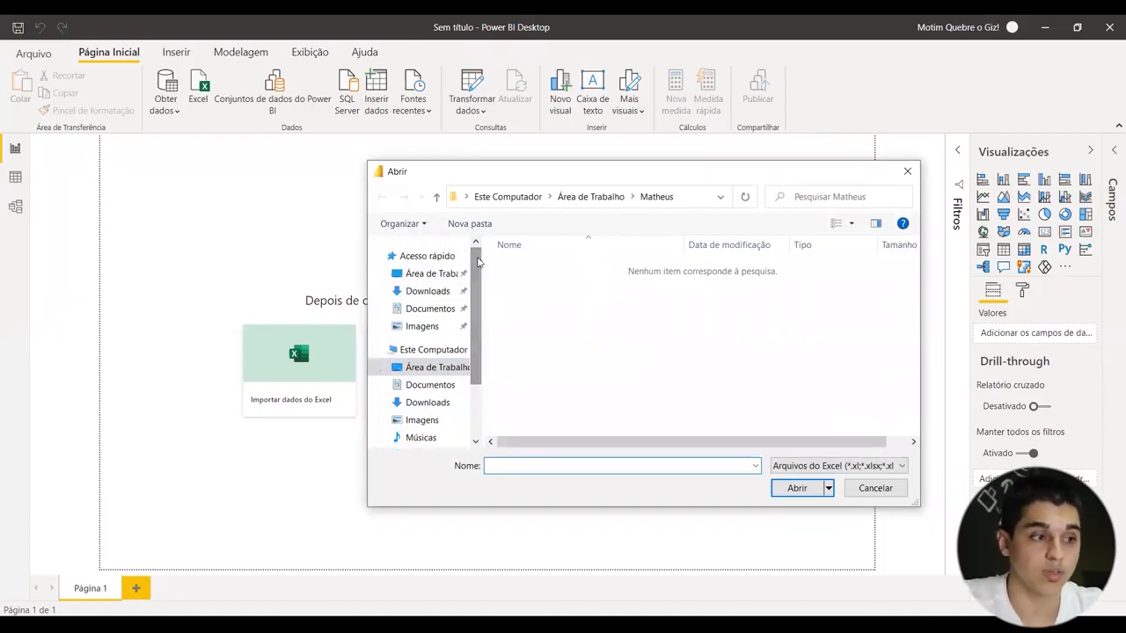
click(431, 274)
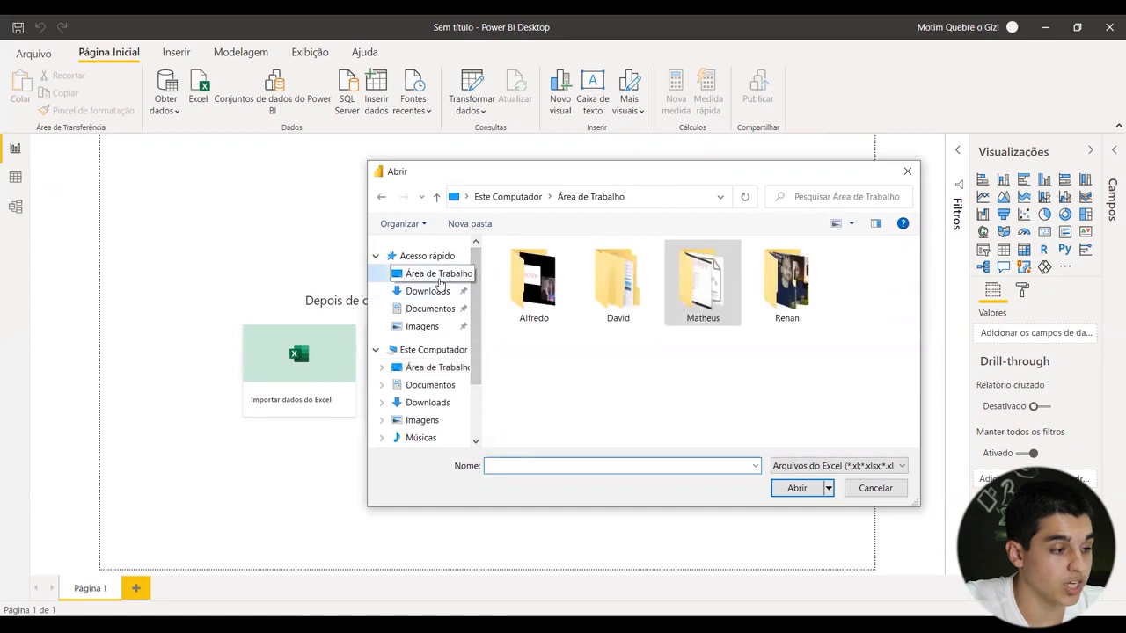
click(428, 292)
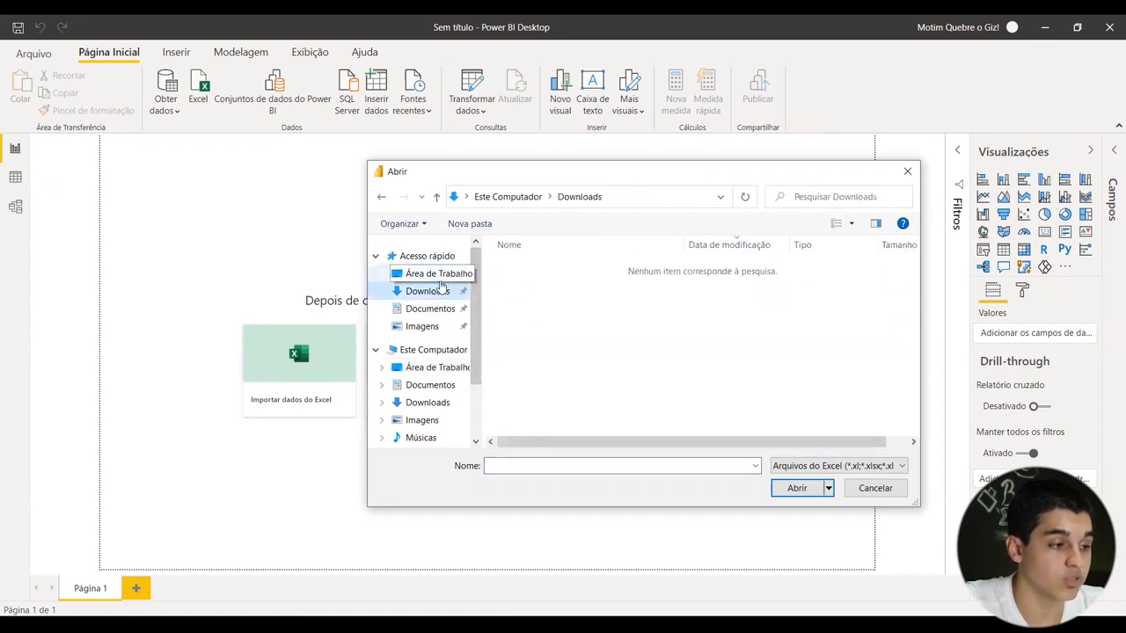
click(431, 273)
double_click(603, 286)
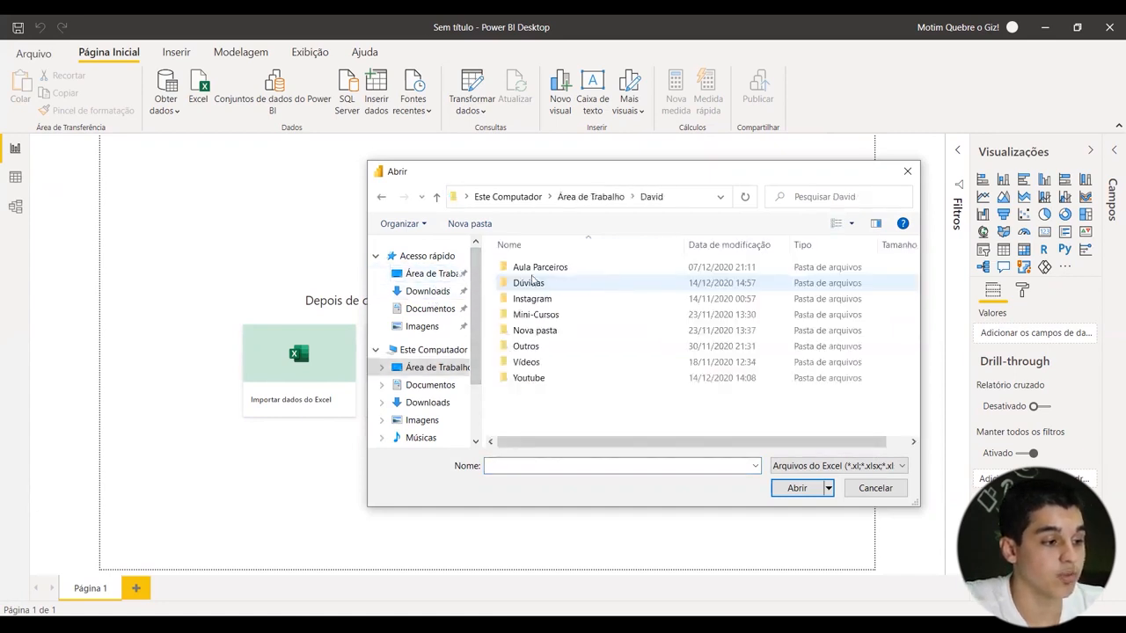
double_click(529, 378)
click(535, 273)
double_click(535, 269)
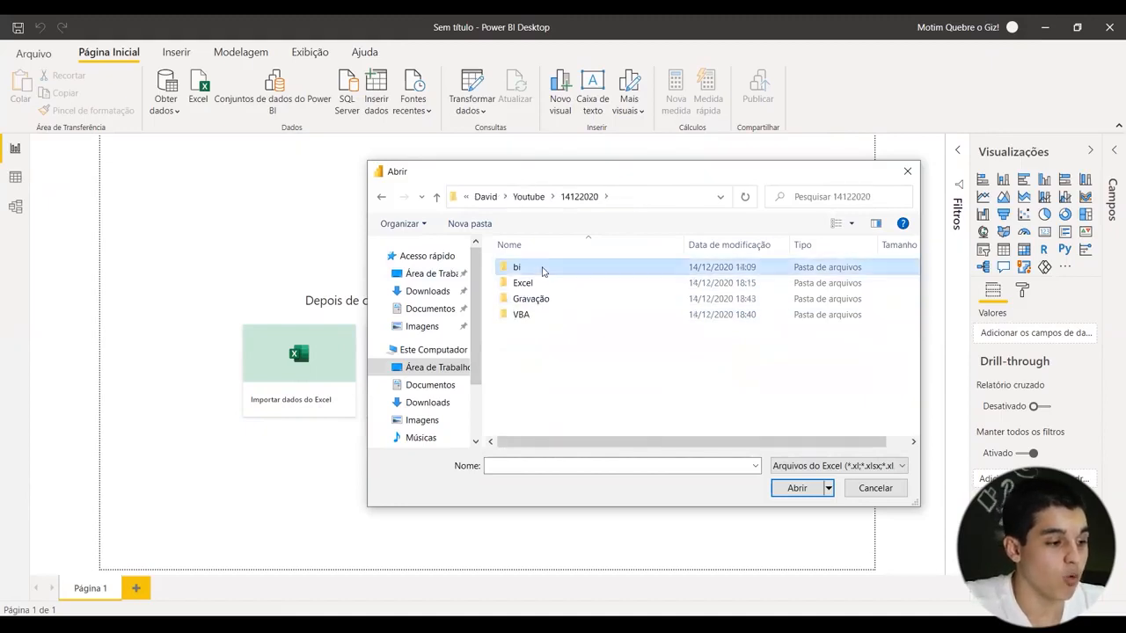
double_click(539, 269)
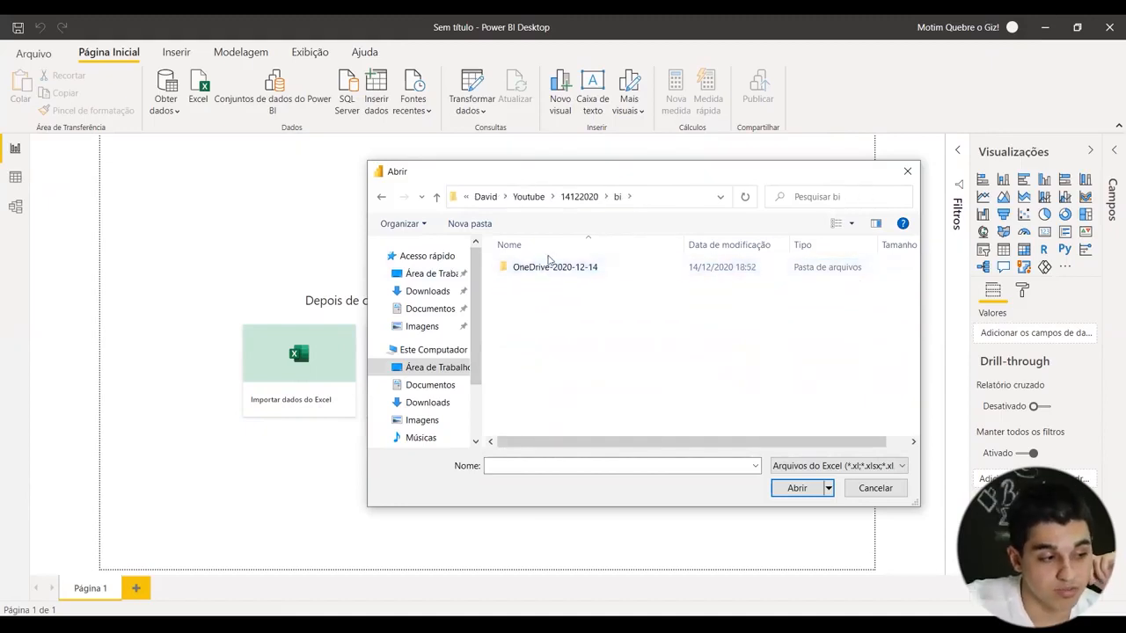
double_click(538, 269)
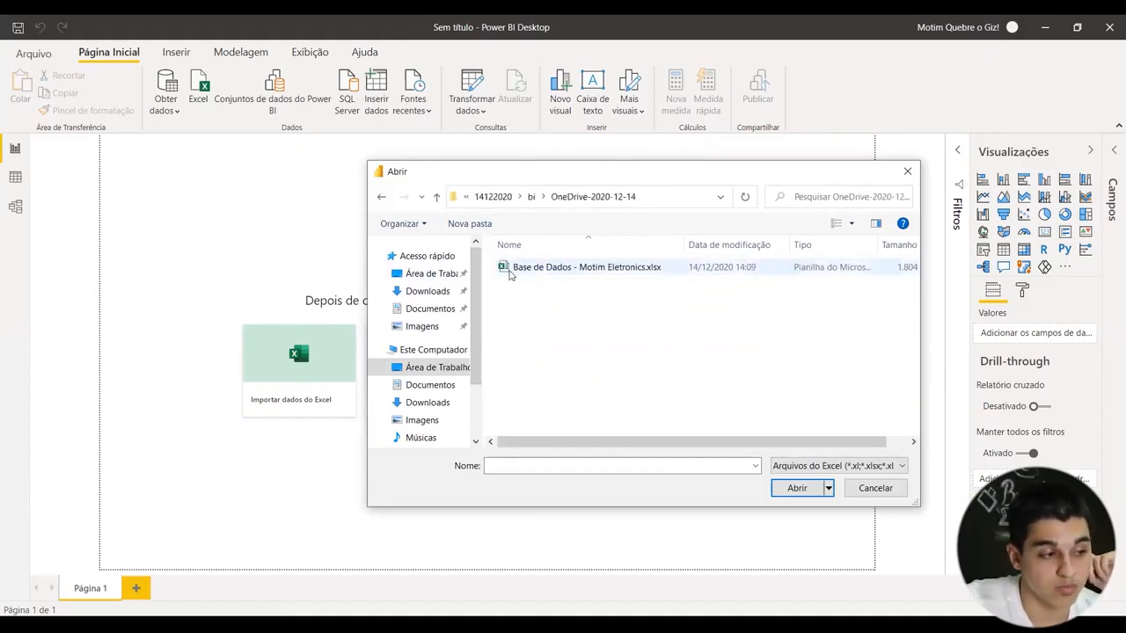
click(383, 197)
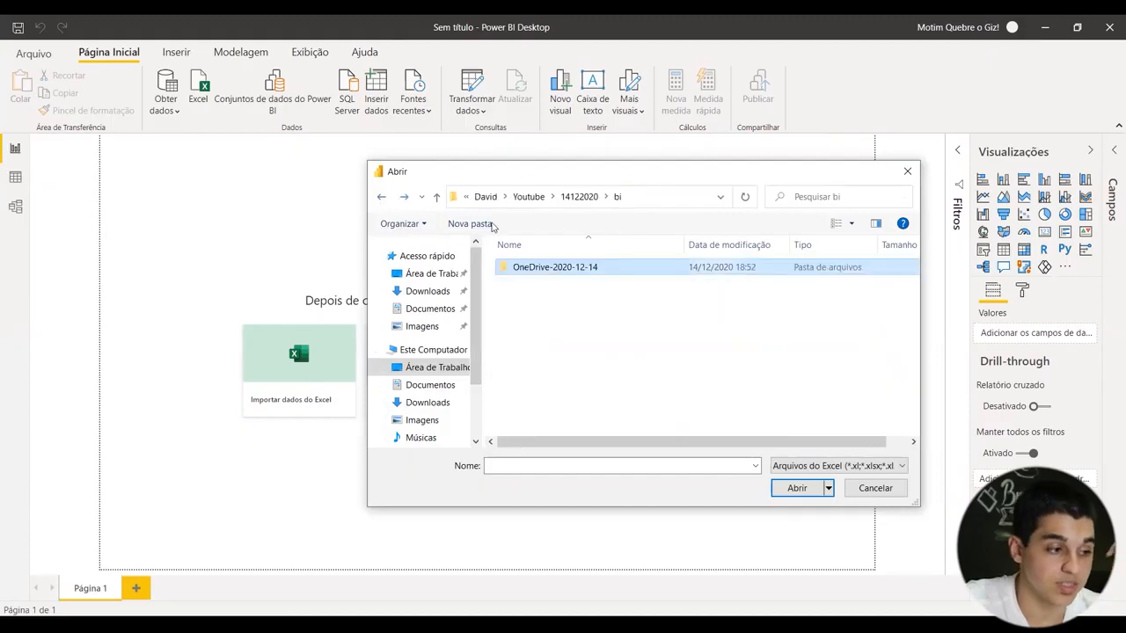
right_click(533, 273)
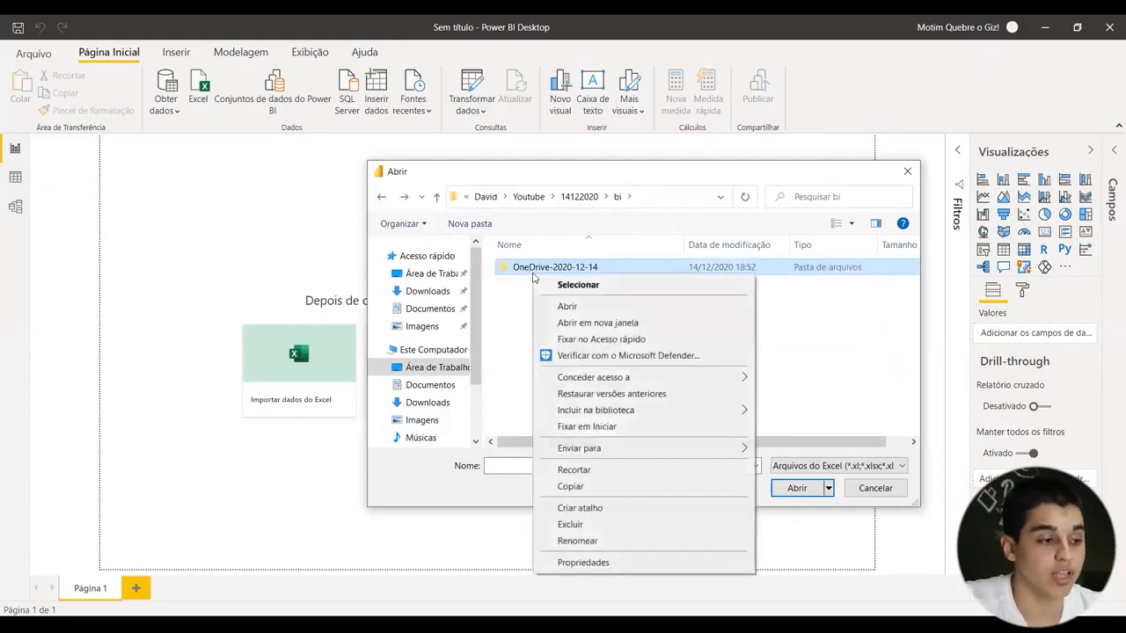
click(516, 319)
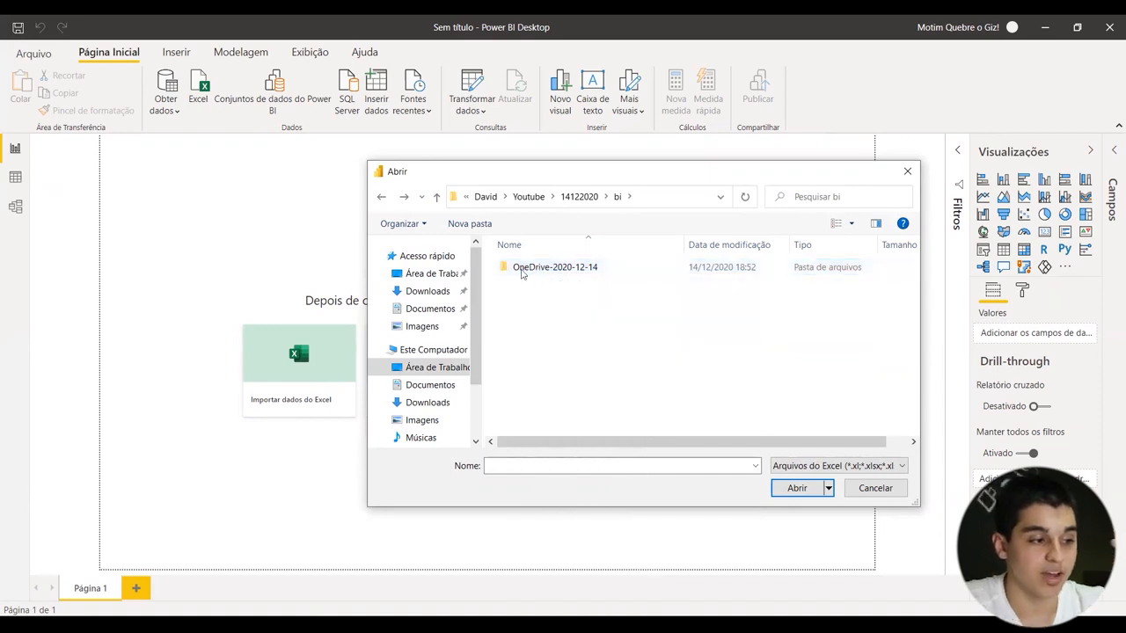
double_click(527, 273)
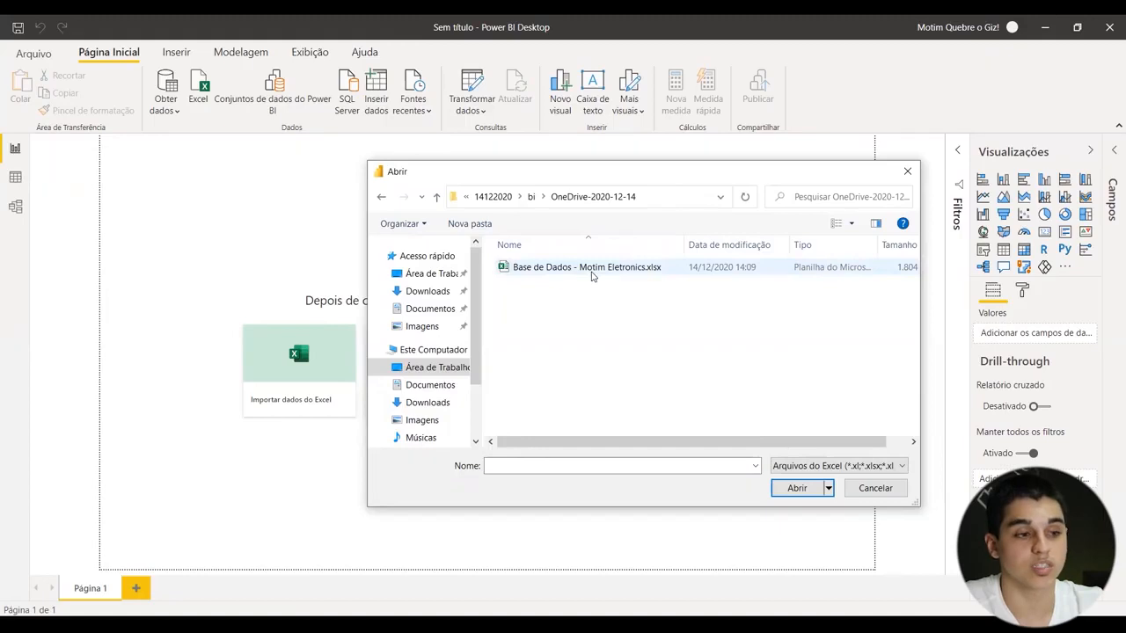
- Open Base de Dados - Motim Eletronics.xlsx and load the tables Calendário1, Categoria5, Clientes3, Meta7, Produtos4, Subcategoria6 and Vendas2
double_click(642, 267)
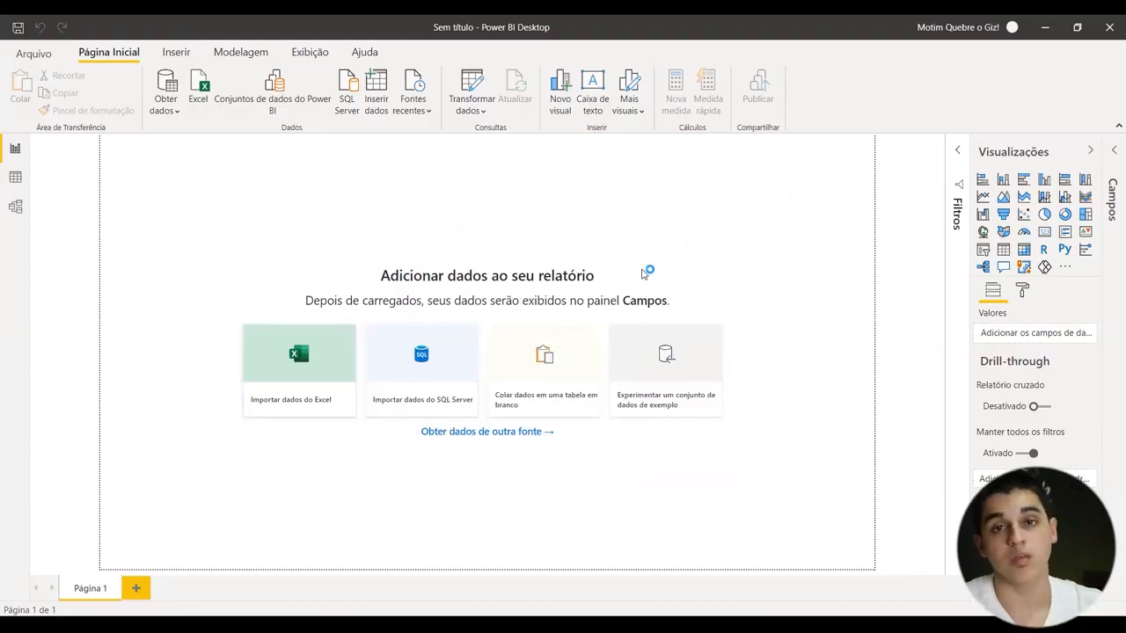
click(285, 182)
click(285, 200)
click(285, 218)
click(285, 236)
click(285, 255)
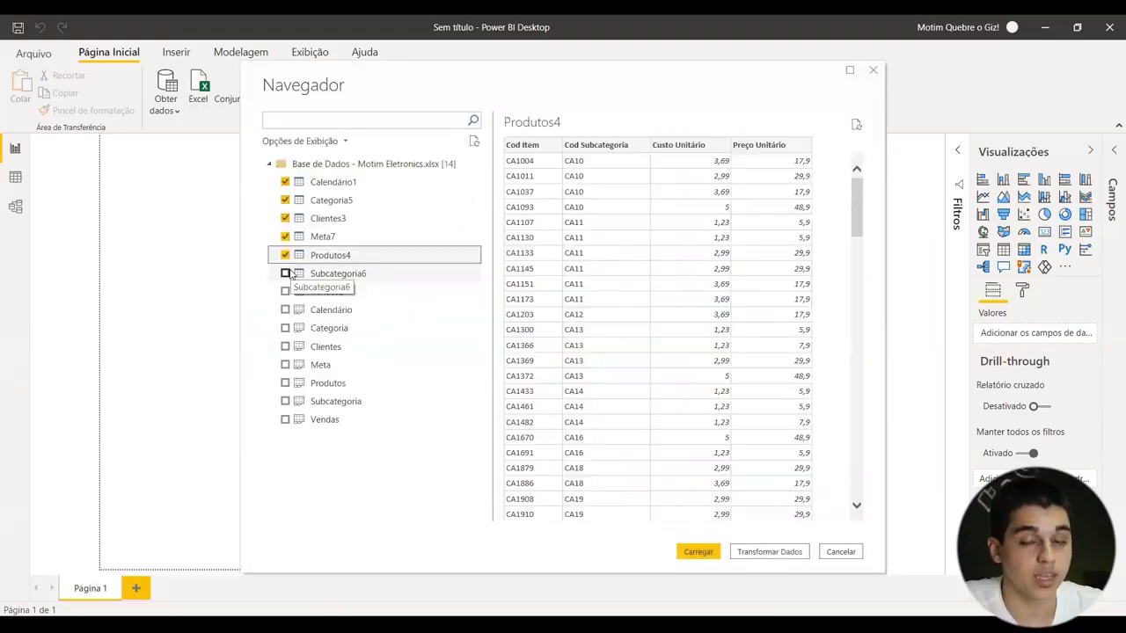
click(285, 274)
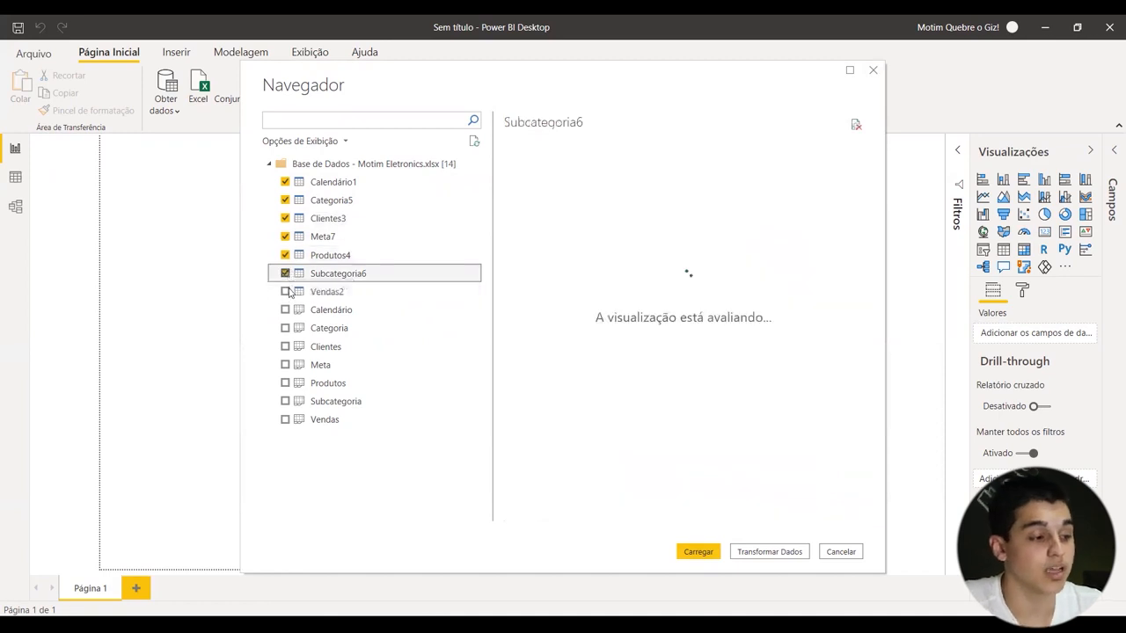
click(285, 291)
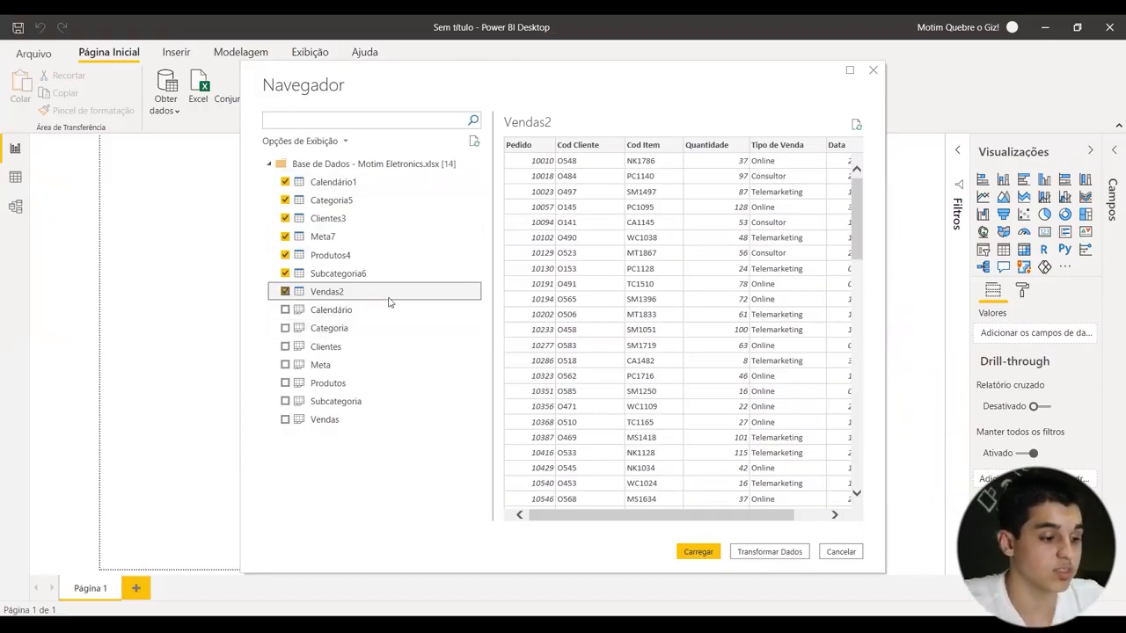
click(712, 555)
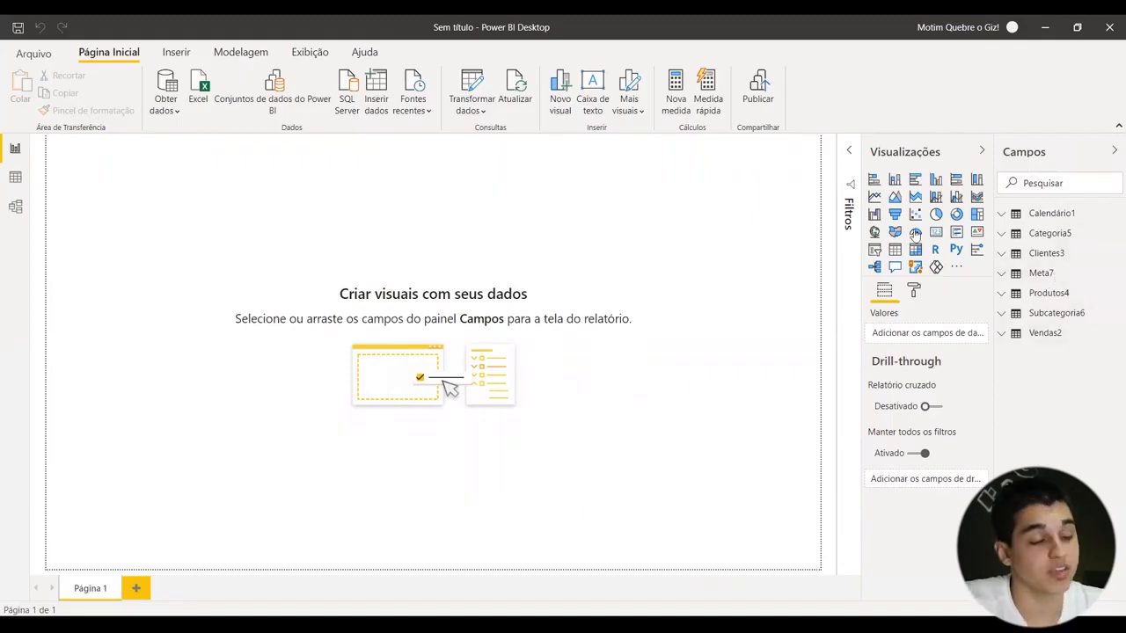
- Show the model diagram with the properties collapsed and move the Calendário1 table closer to Meta7
click(16, 209)
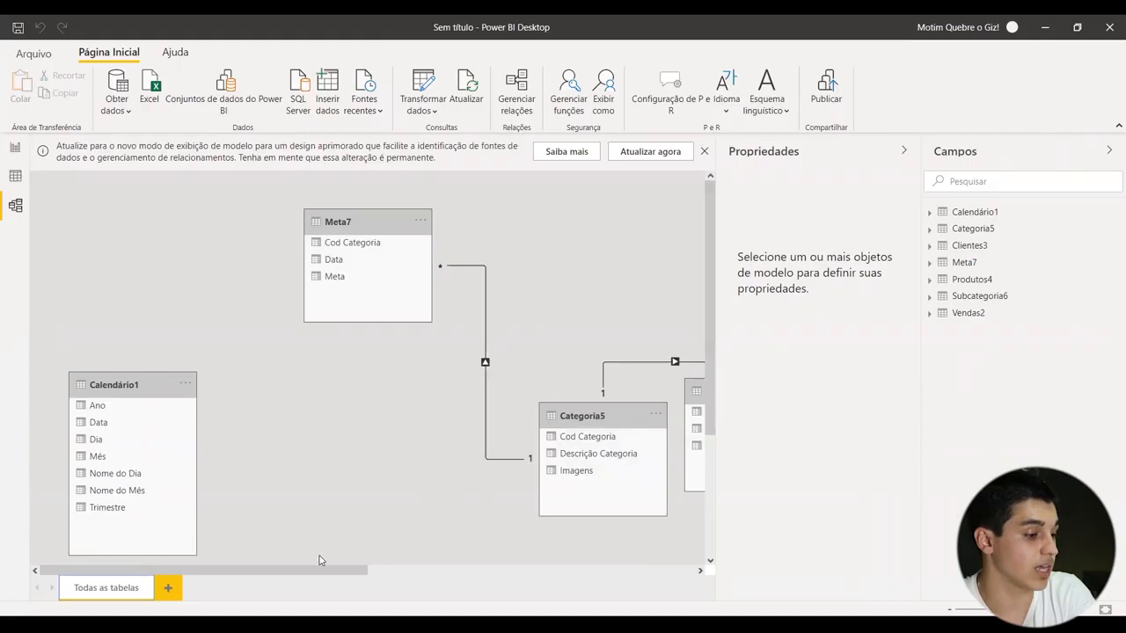
drag(339, 570, 396, 569)
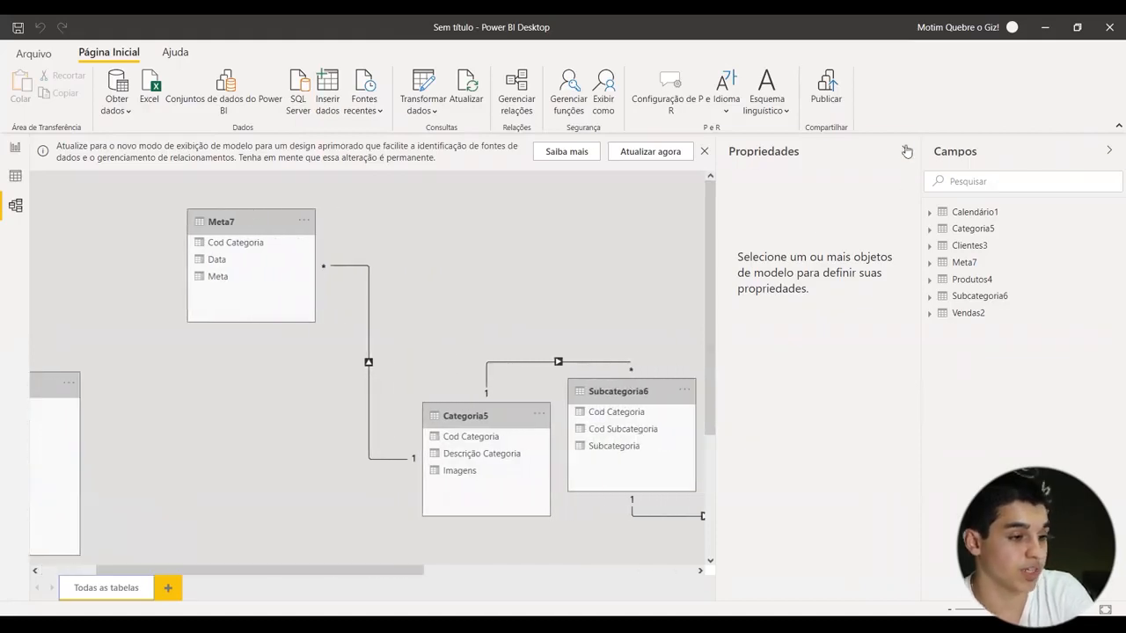
click(903, 150)
drag(994, 610, 982, 611)
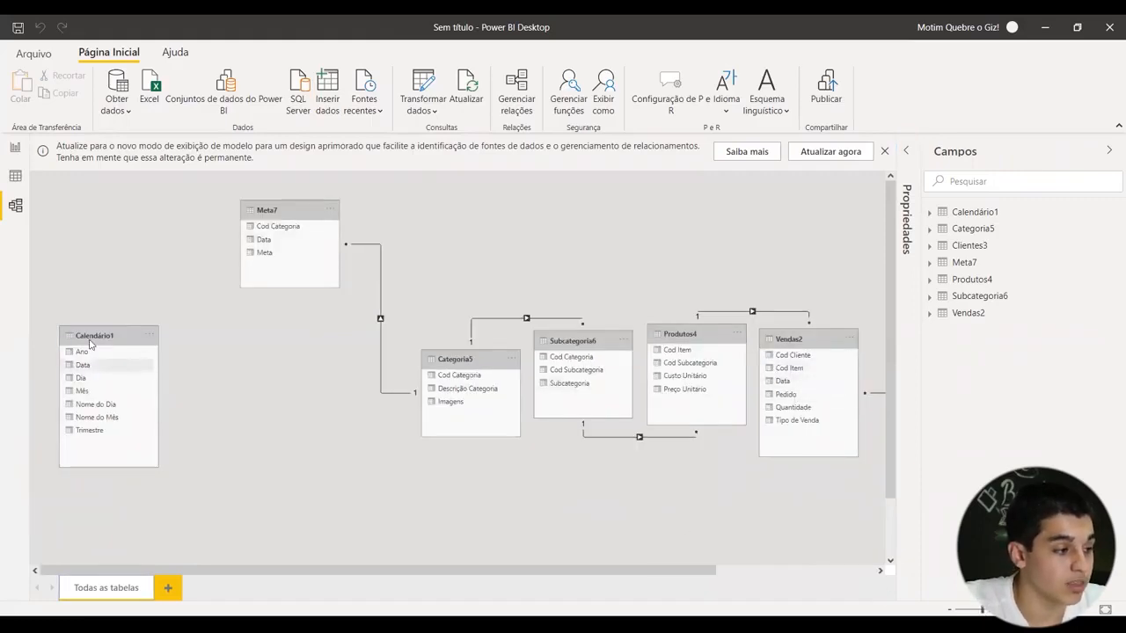
drag(124, 336, 214, 323)
- Place the Calendário1 table beside Meta7 and create a relationship between their Data fields
scroll(454, 366, up, 3)
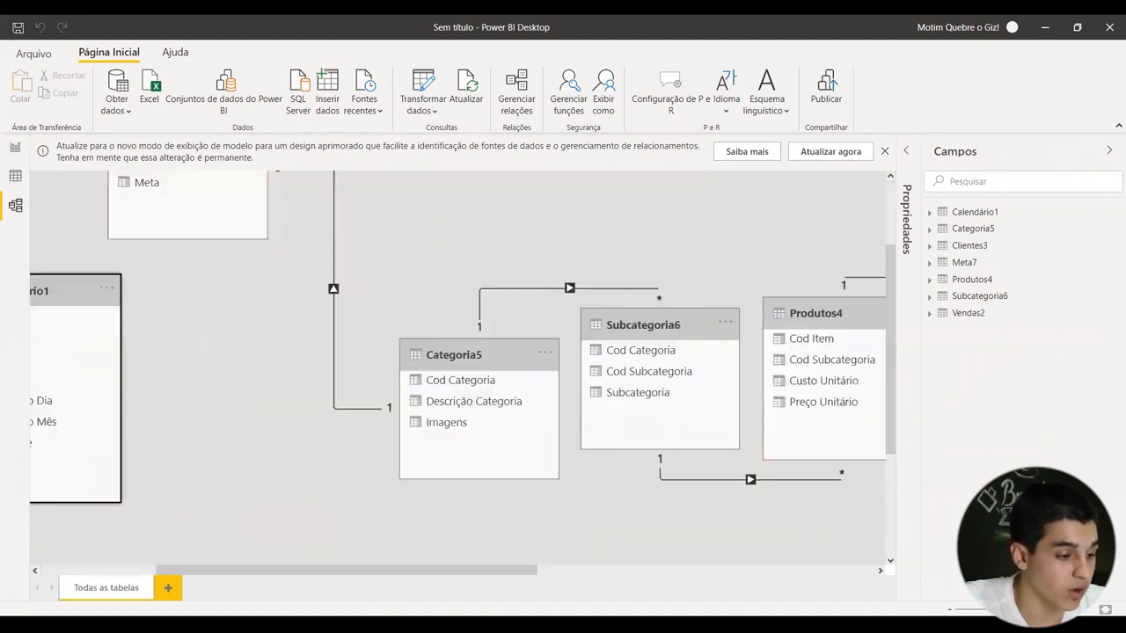
scroll(488, 567, right, 2)
drag(430, 554, 692, 536)
scroll(445, 399, up, 2)
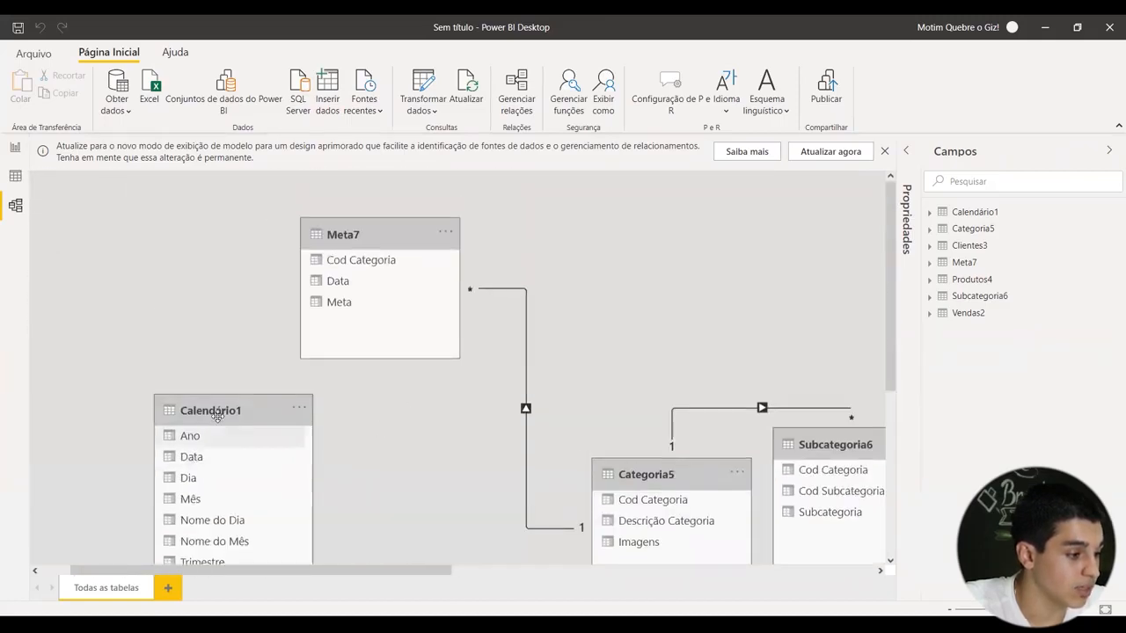
drag(227, 411, 168, 317)
drag(145, 370, 376, 293)
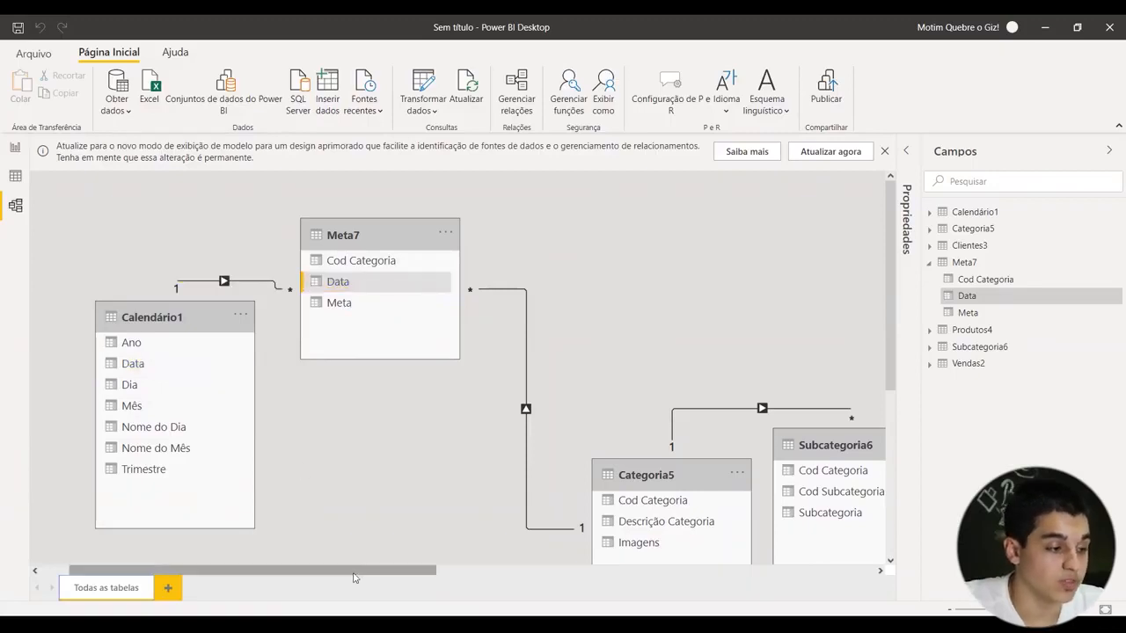
- Move the Calendário1 table below Meta7 and create a relationship from its Data field to the Data field of Vendas2
drag(984, 613, 980, 611)
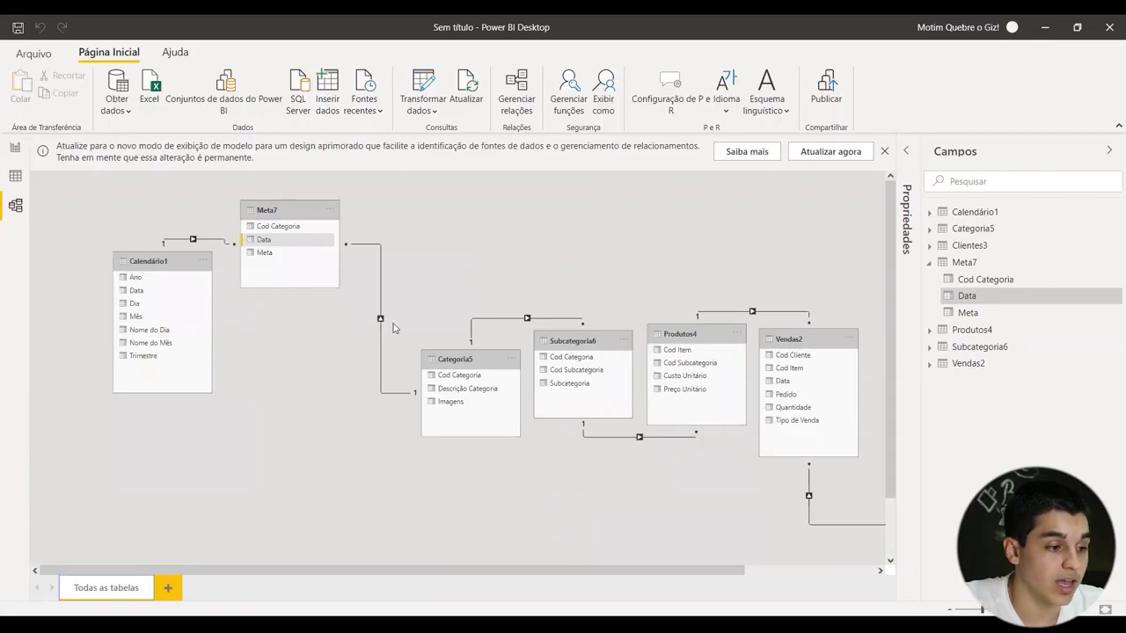
drag(155, 268, 314, 442)
drag(454, 569, 517, 570)
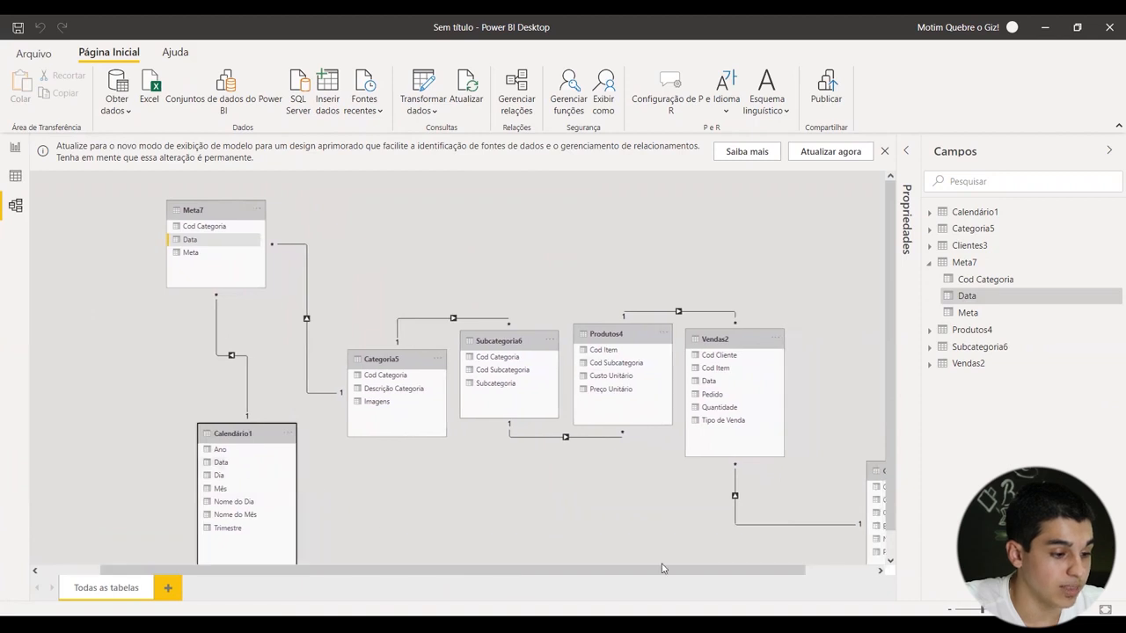
scroll(224, 464, left, 2)
drag(308, 466, 798, 382)
drag(798, 382, 798, 385)
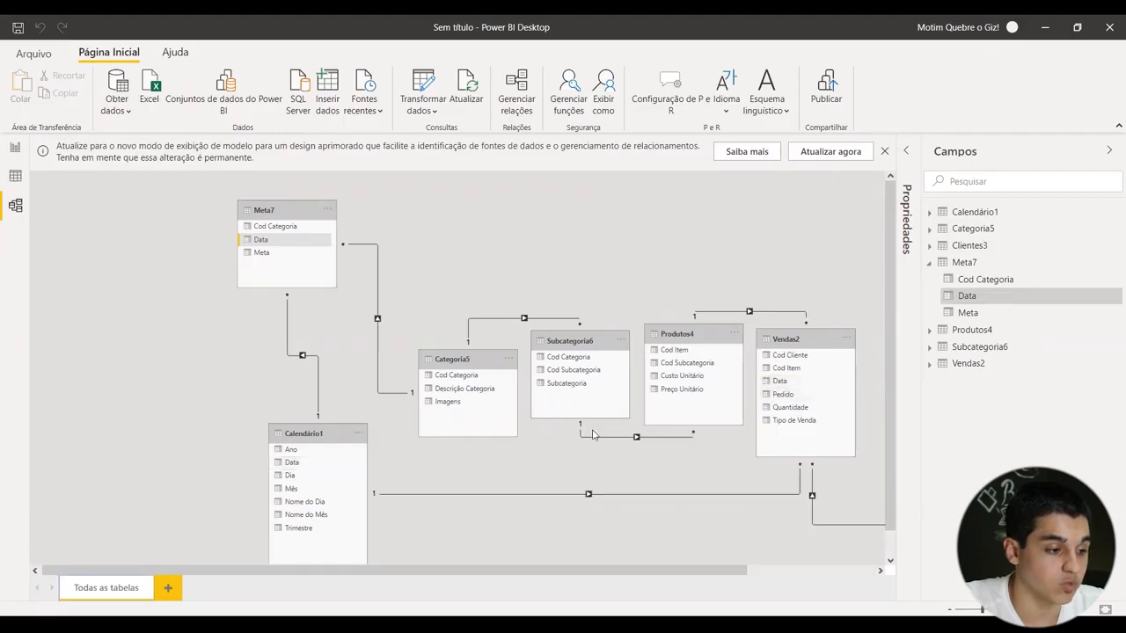
drag(309, 431, 290, 449)
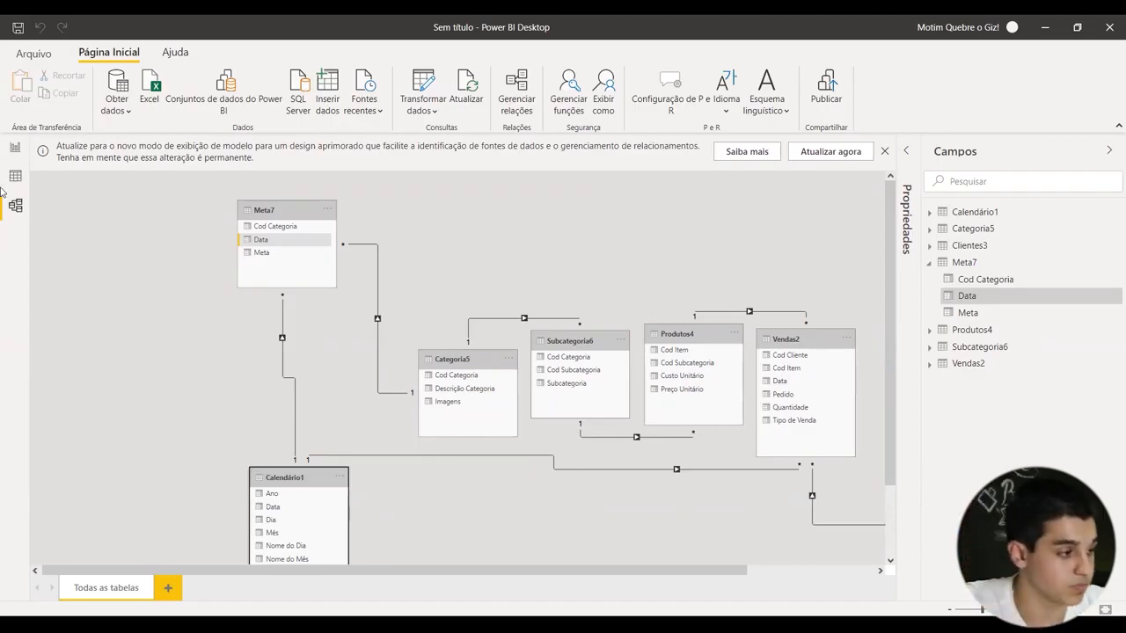
- Examine the rows of the Vendas2 table and the Preço Unitário column of Produtos4 in the data view
click(16, 149)
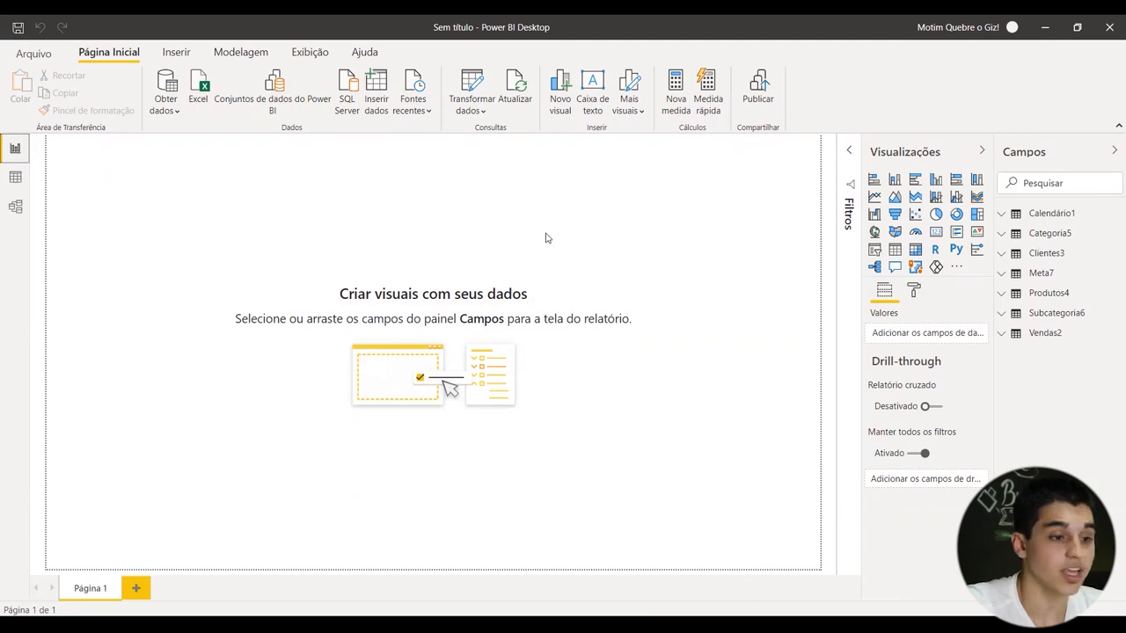
click(17, 207)
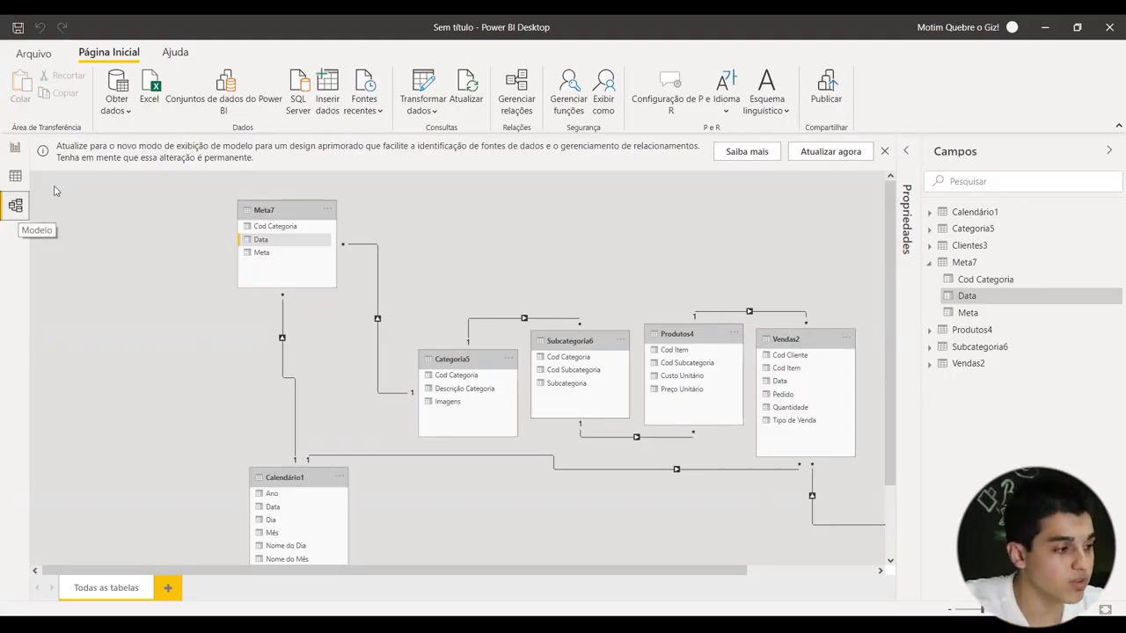
click(18, 181)
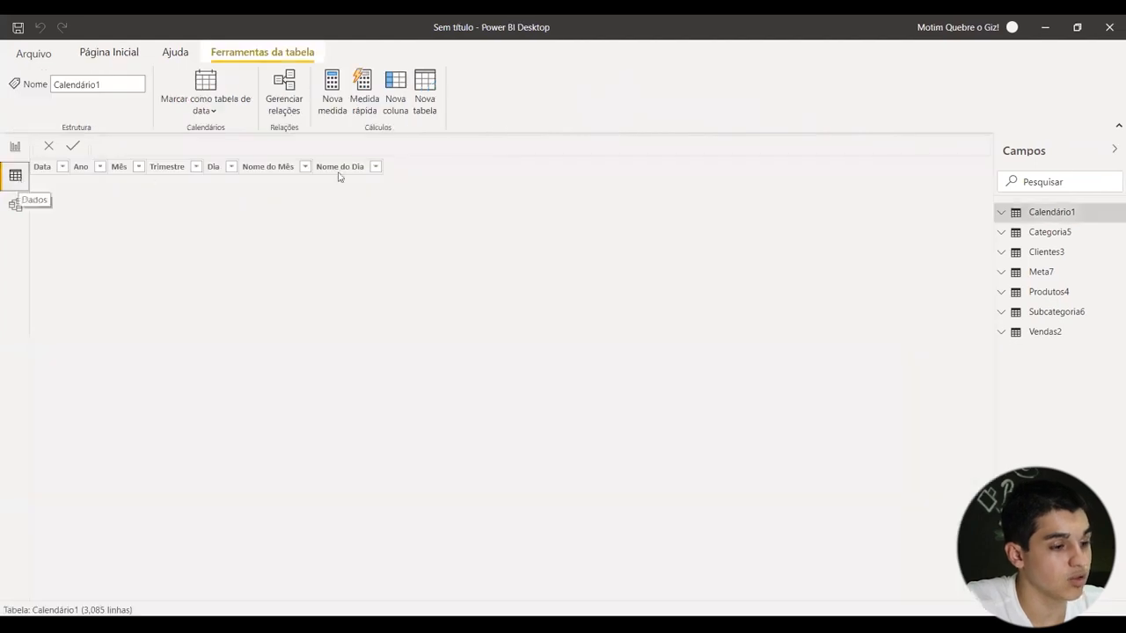
click(1042, 331)
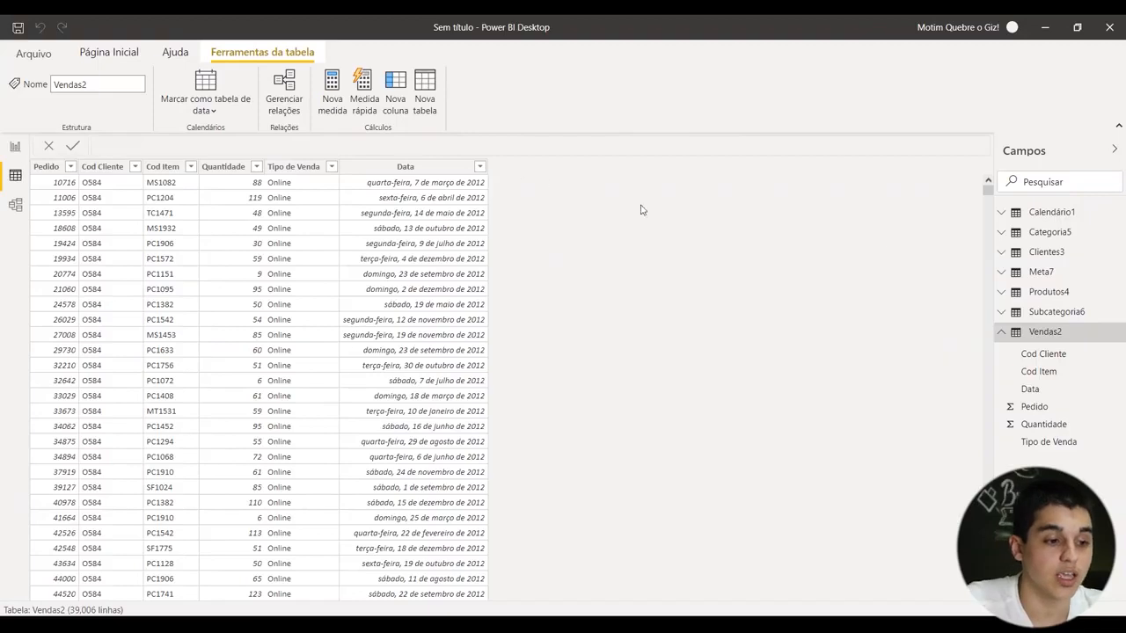
click(1036, 292)
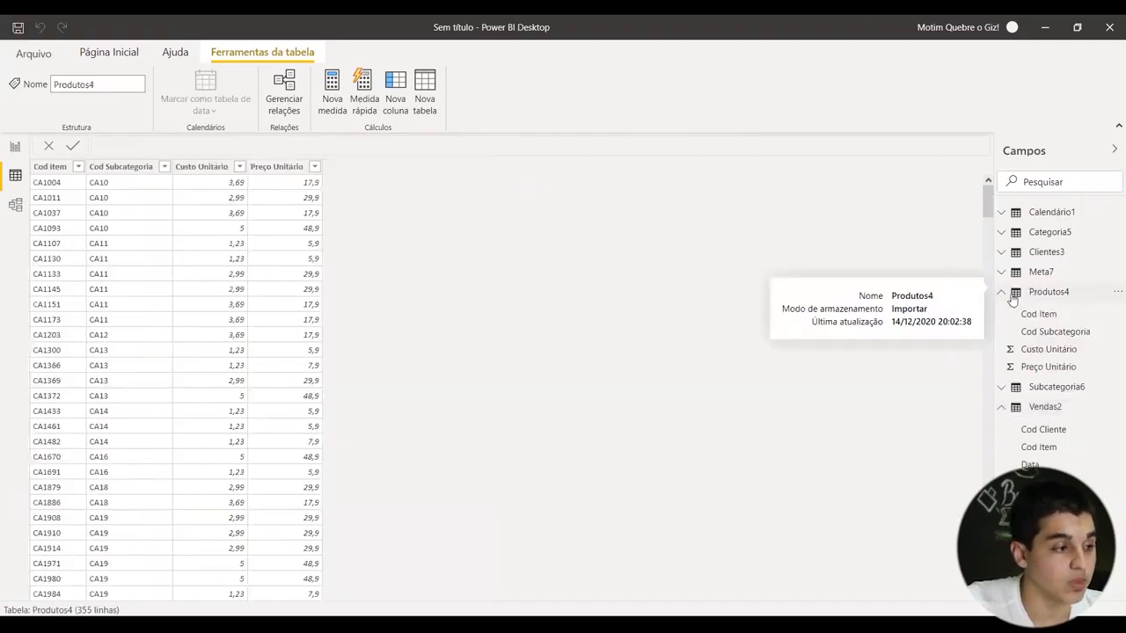
click(294, 163)
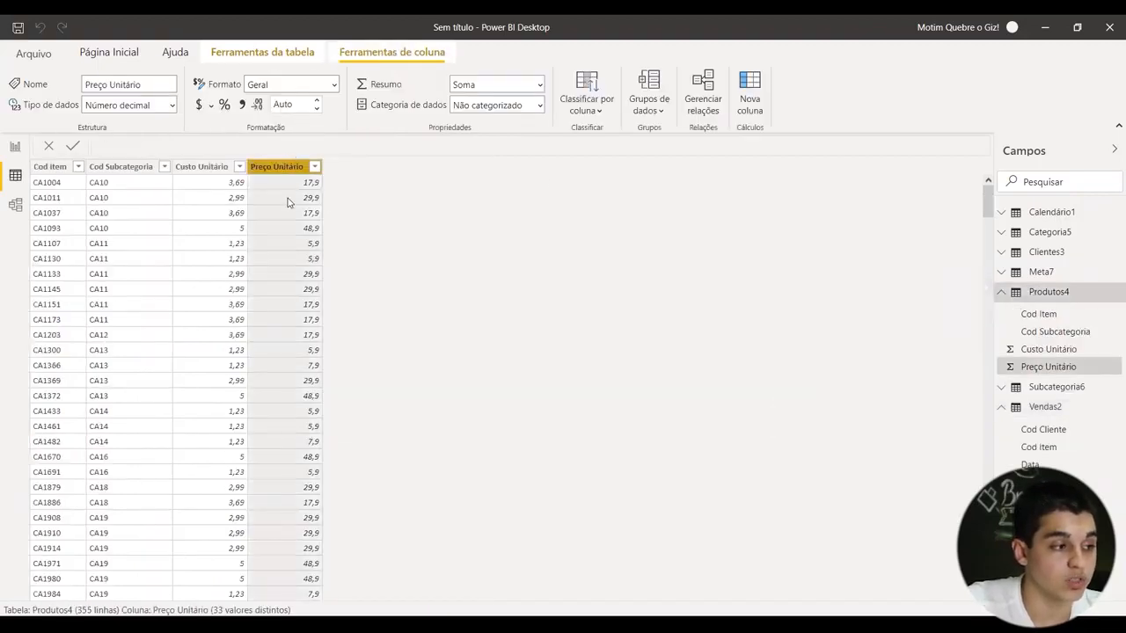
- Add a calculated column to the Vendas2 table and name it Preço Unitário
click(1052, 408)
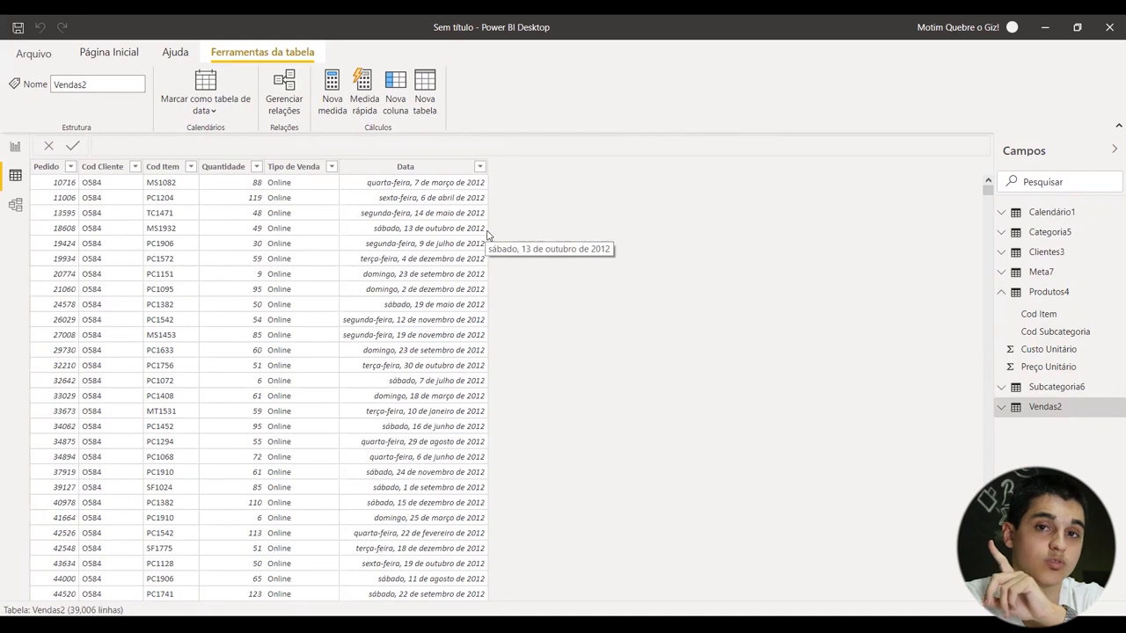
click(324, 102)
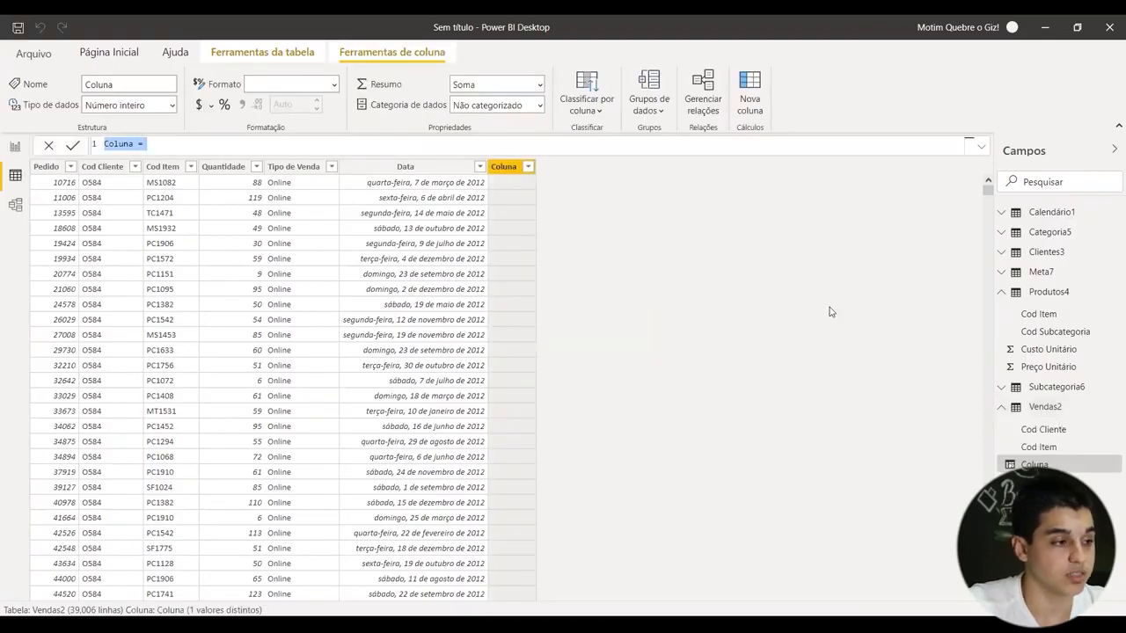
text(p)
key(Caps_Lock)
text(RE)
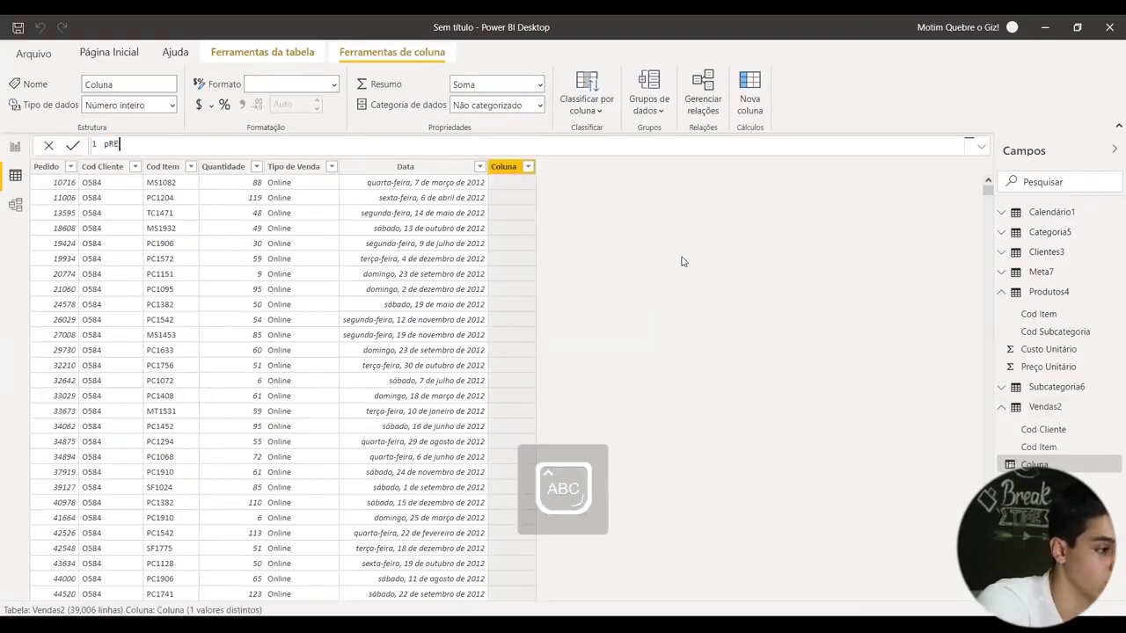
key(BackSpace)
key(BackSpace)
key(BackSpace)
text(P)
key(Caps_Lock)
text(reco)
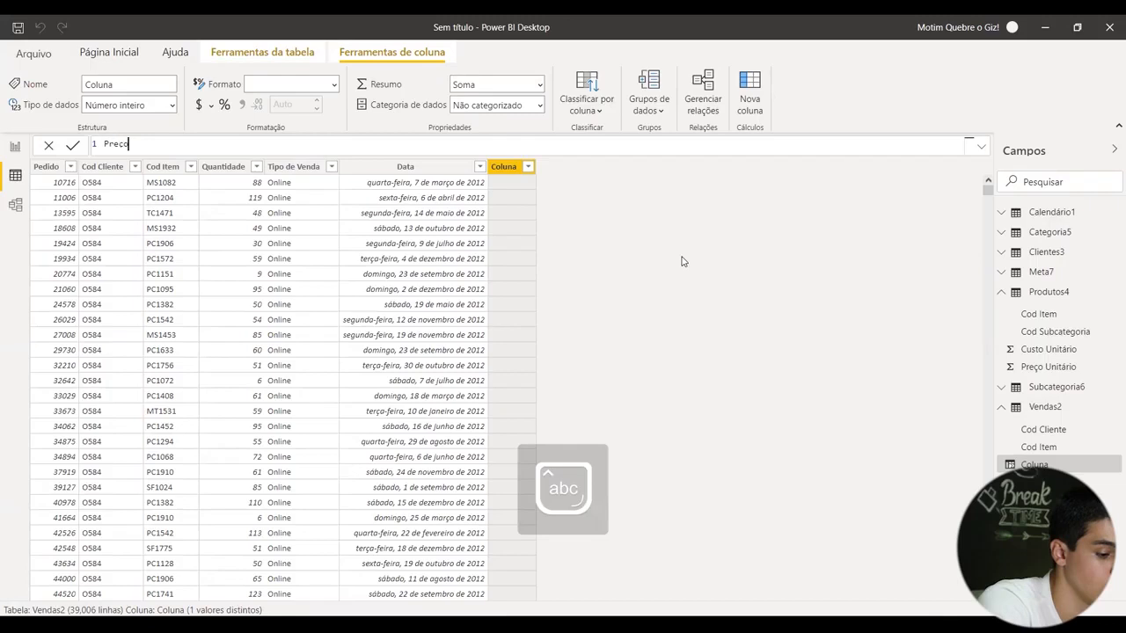
text( Unitário )
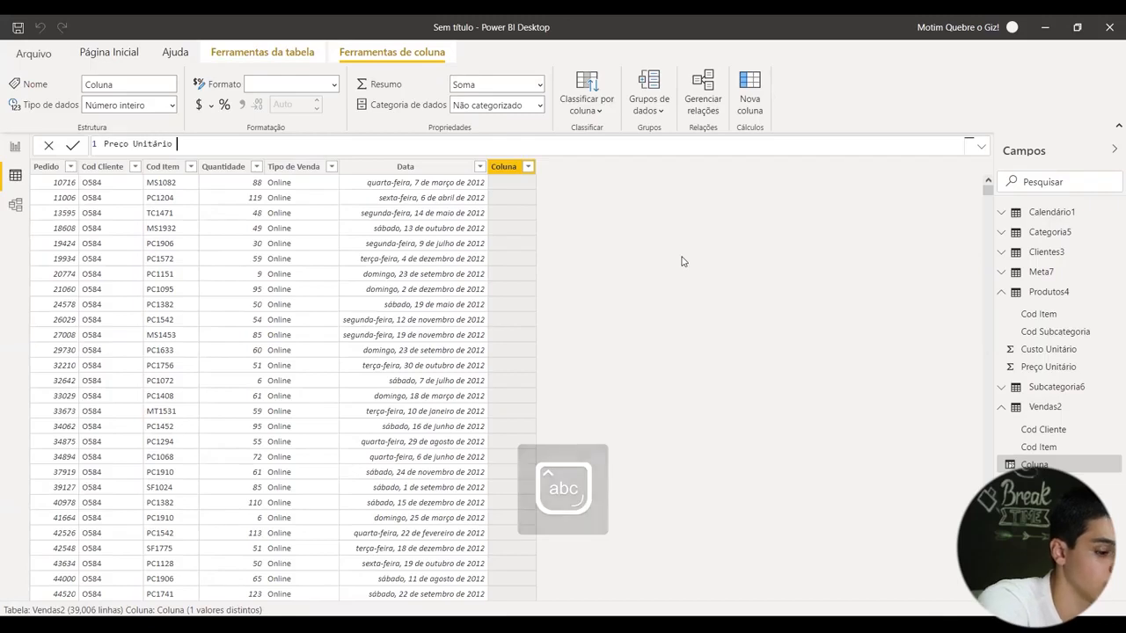
- Define the Preço Unitário column as RELATED(Produtos4[Preço Unitário]) and commit the formula
text(= rela)
key(Tab)
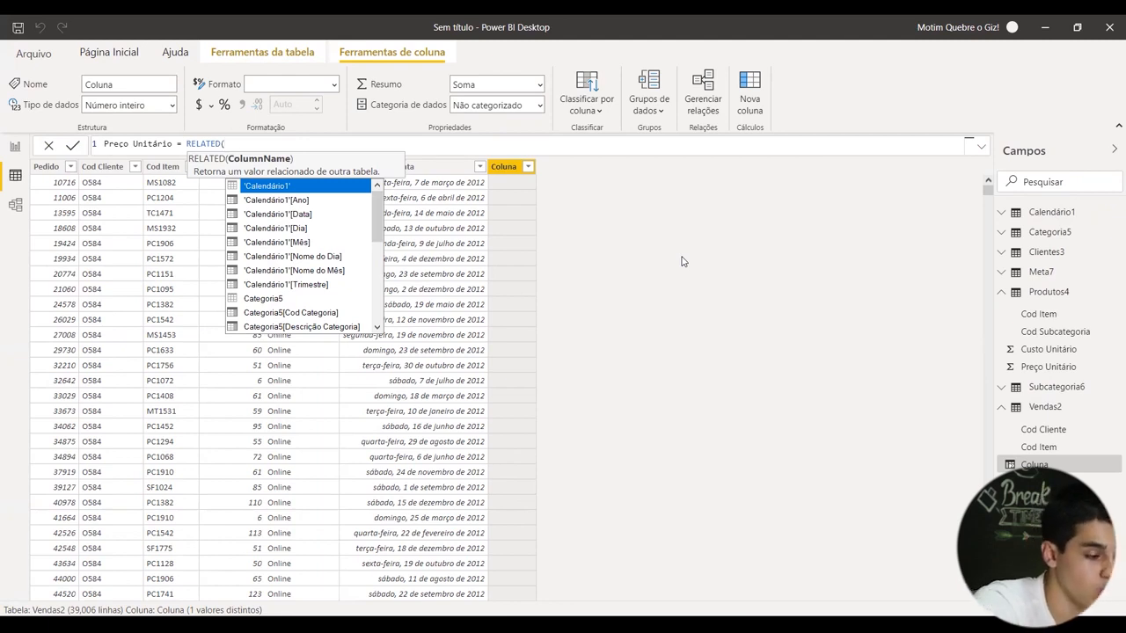
text(pre)
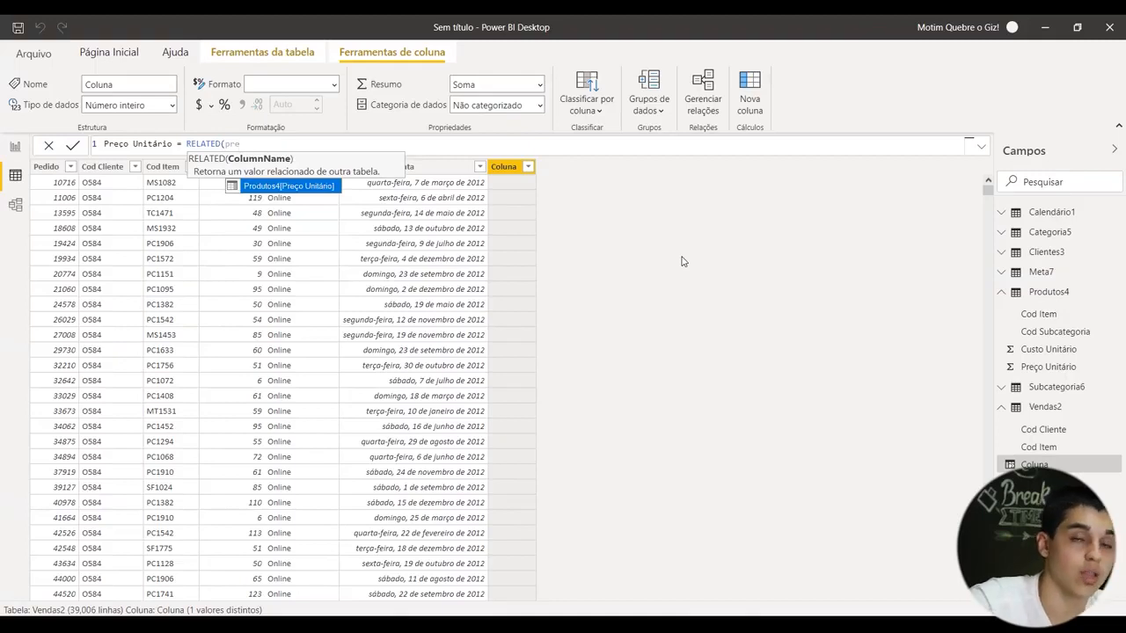
key(Tab)
text())
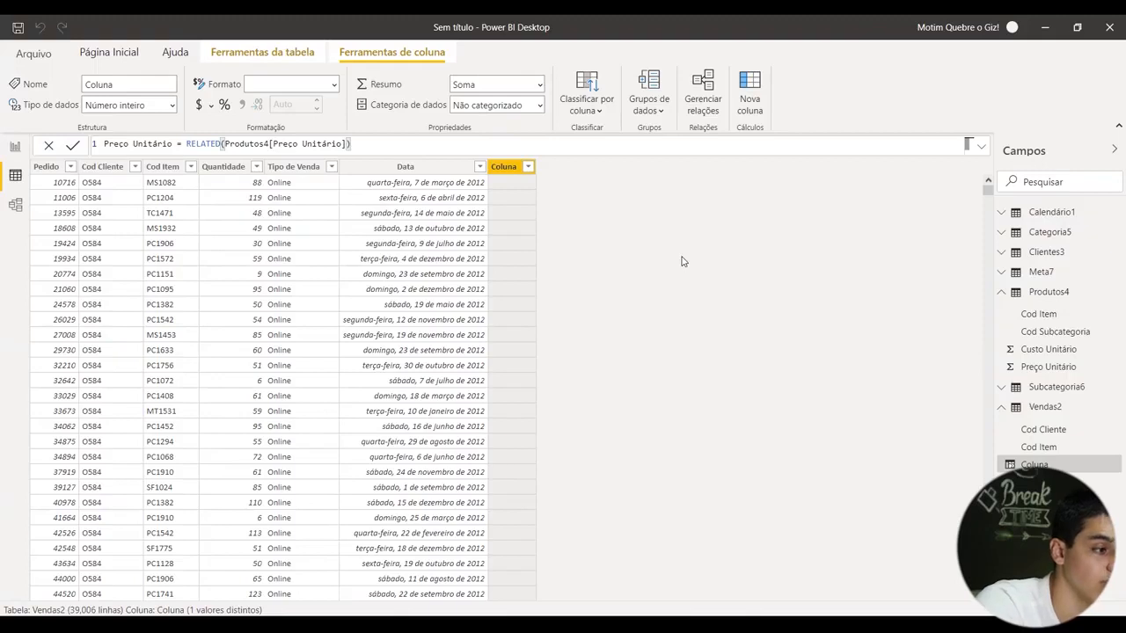
key(Return)
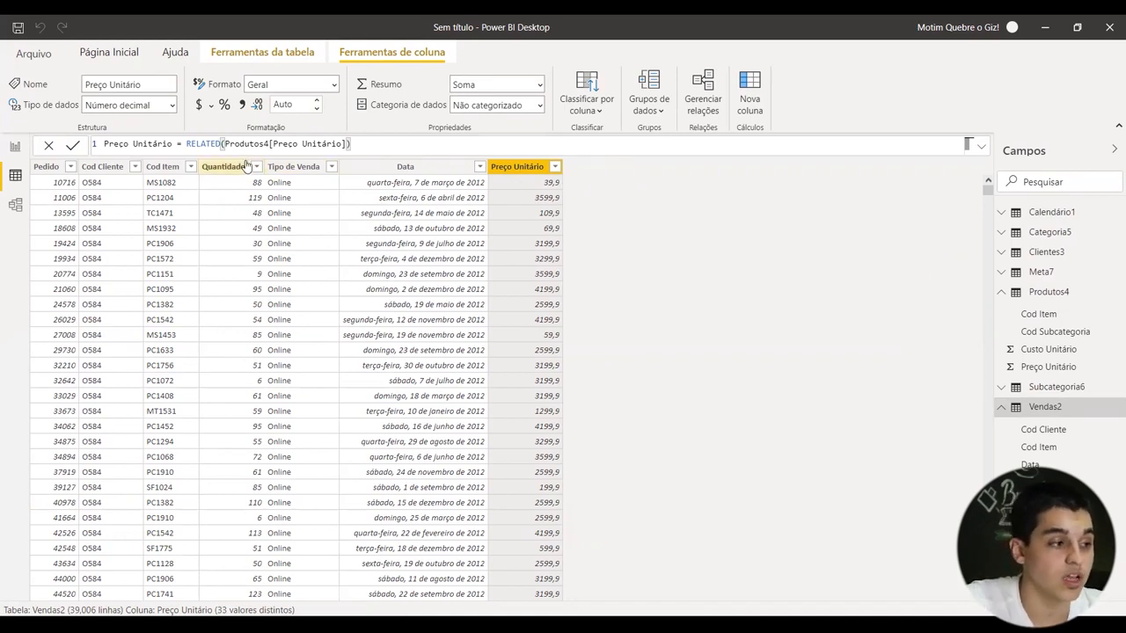
- Add a calculated column named Preço Final to Vendas2 and begin its formula with Vendas2[Preço Unitário]
click(750, 88)
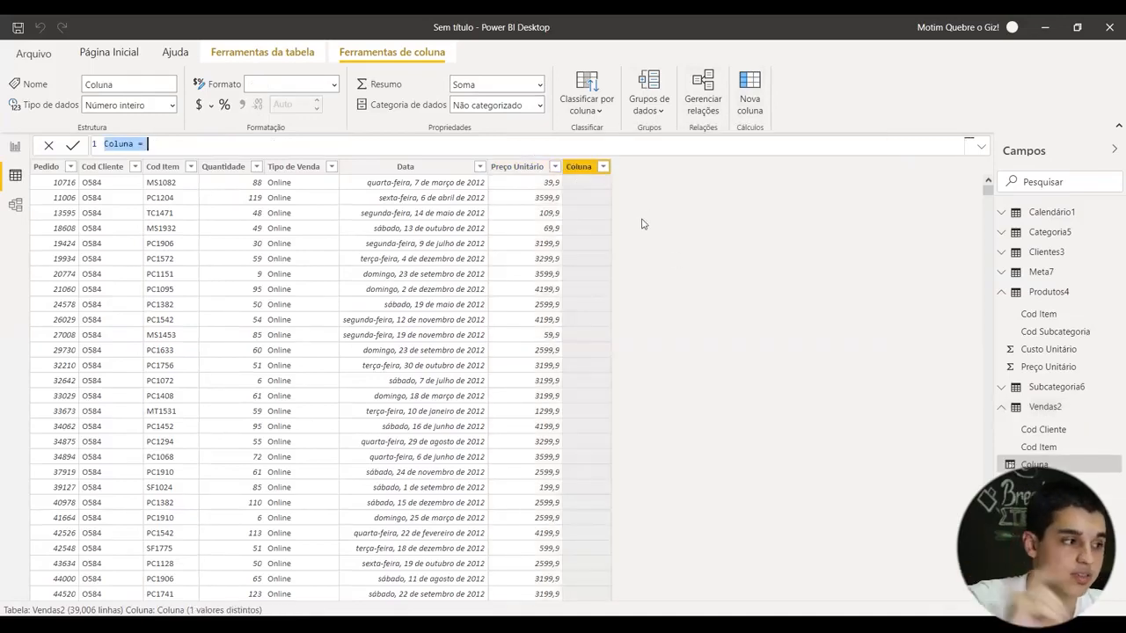
text(Preco Final = pre)
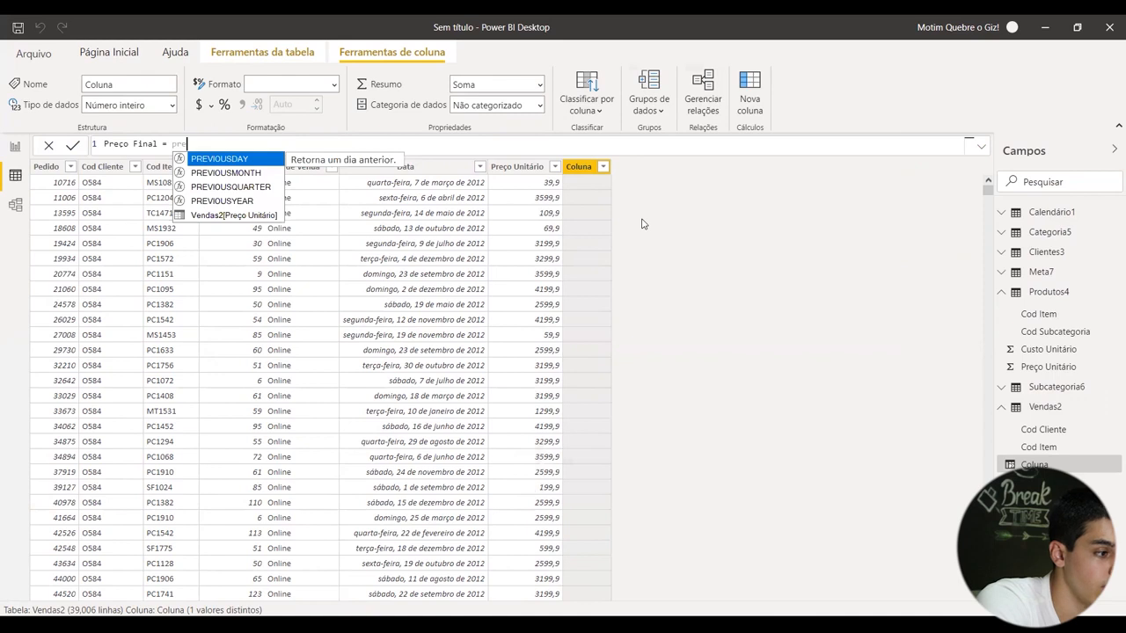
key(Escape)
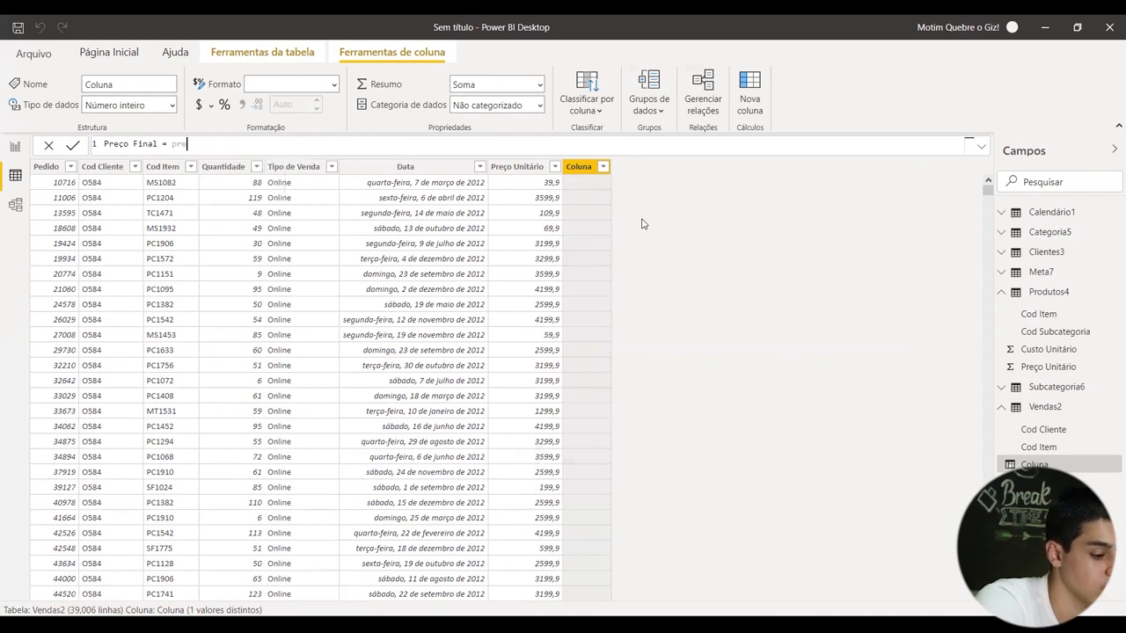
key(ctrl+space)
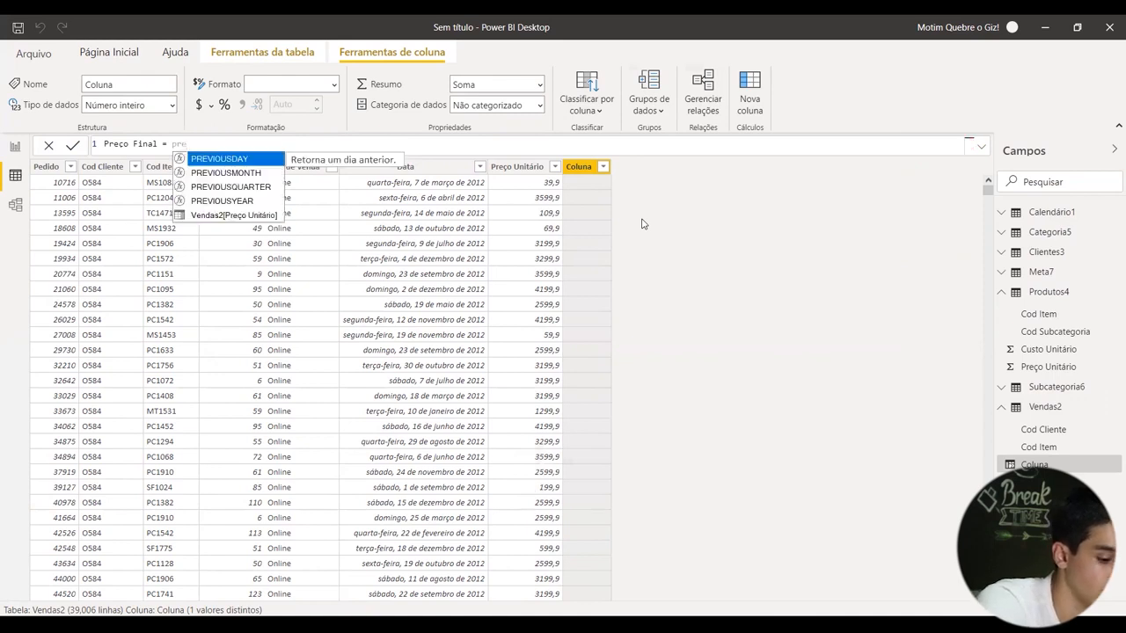
key(Down)
key(Down)
key(Down)
key(Down)
key(Tab)
- Complete the Preço Final formula by multiplying by Vendas2[Quantidade] and commit it
text(* qua)
key(ctrl+space)
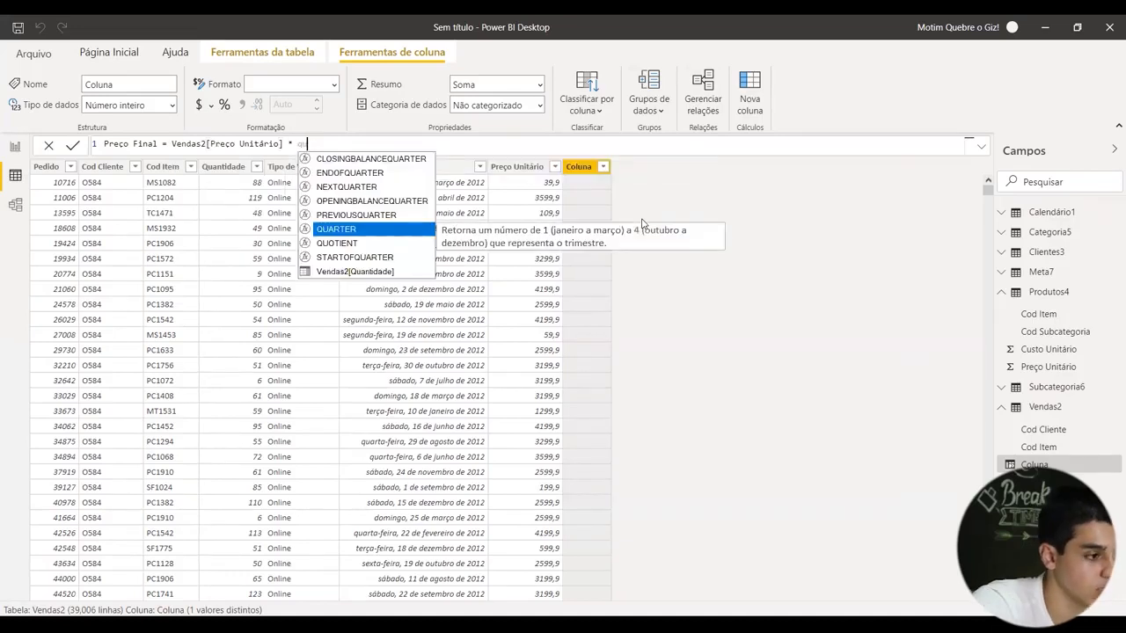
key(Down)
key(Down)
key(Down)
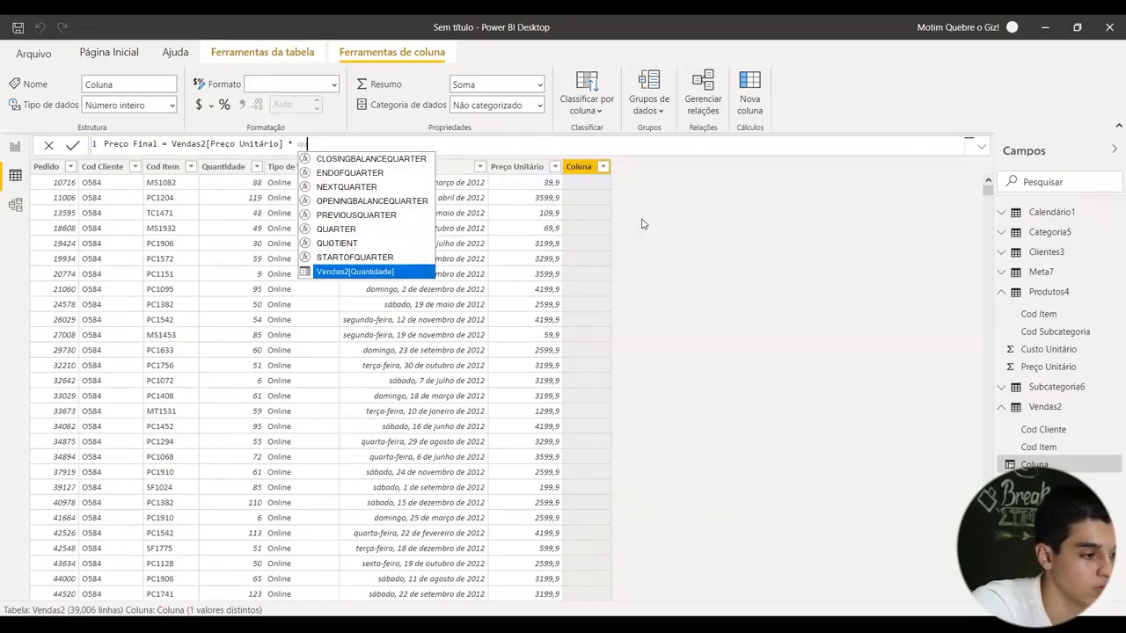
key(Tab)
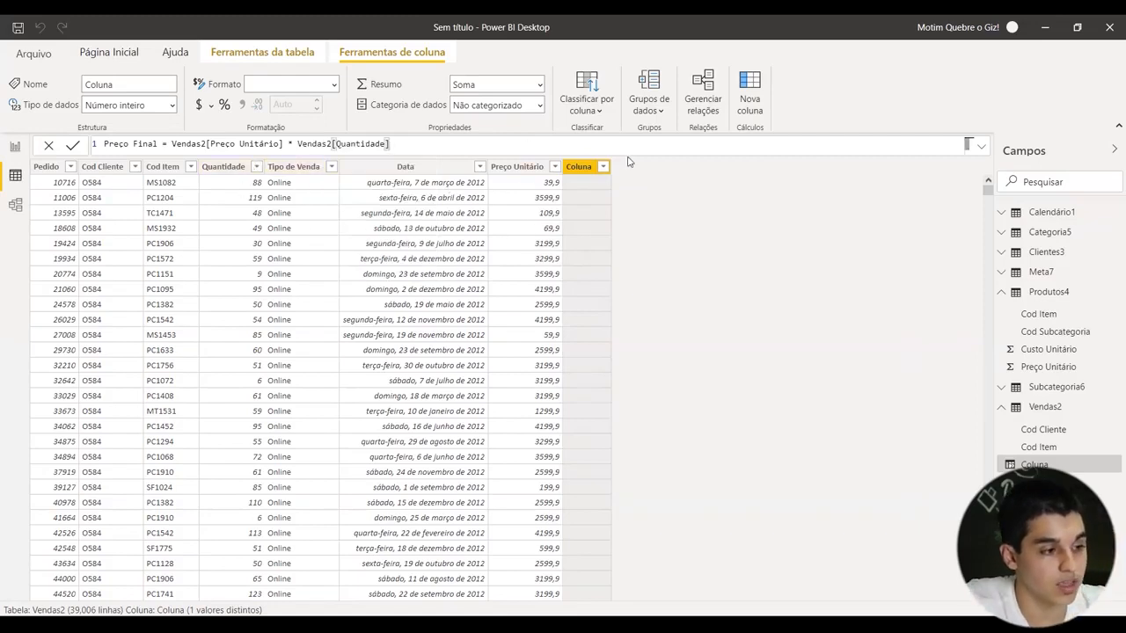
key(Return)
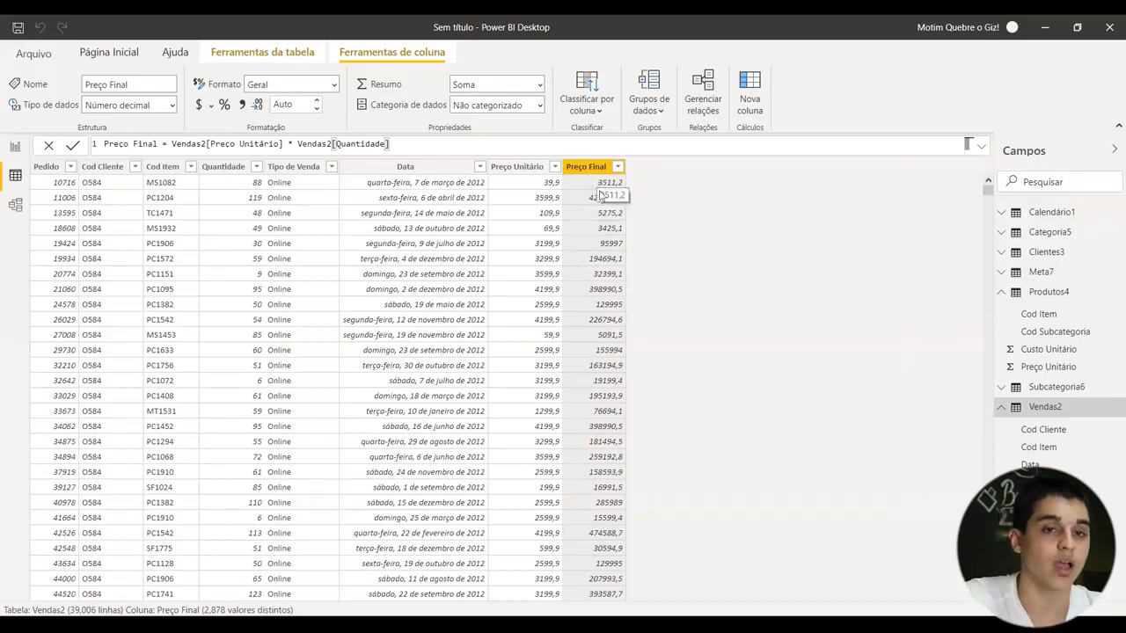
- Check the distinct values of the Tipo de Venda column and review the Preço Final column without filtering
click(295, 169)
click(333, 168)
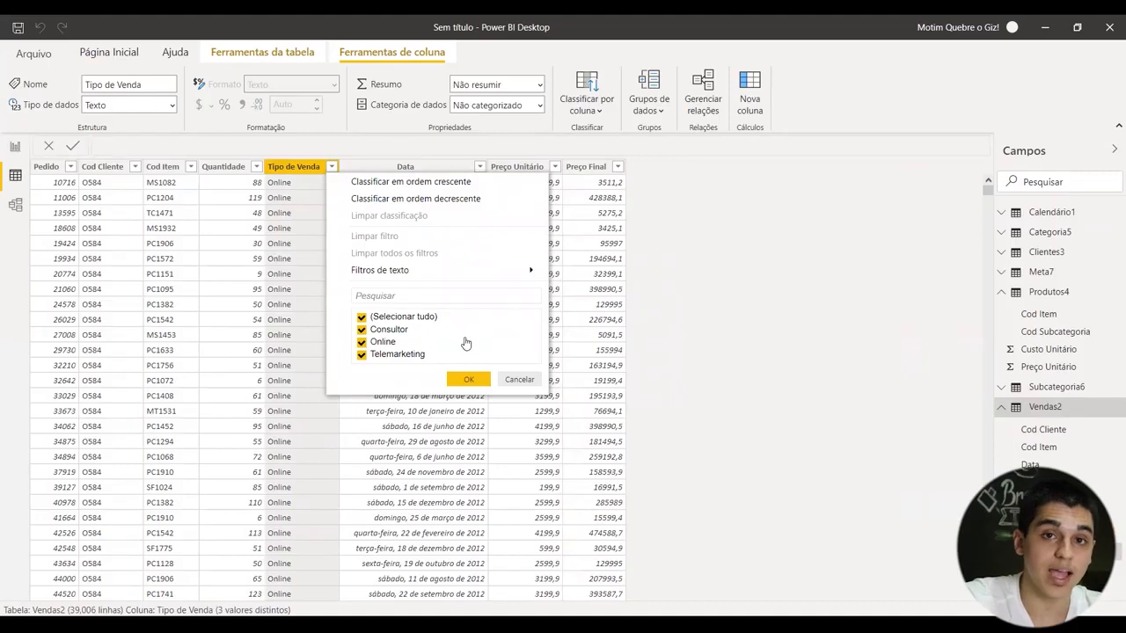
click(687, 290)
click(592, 170)
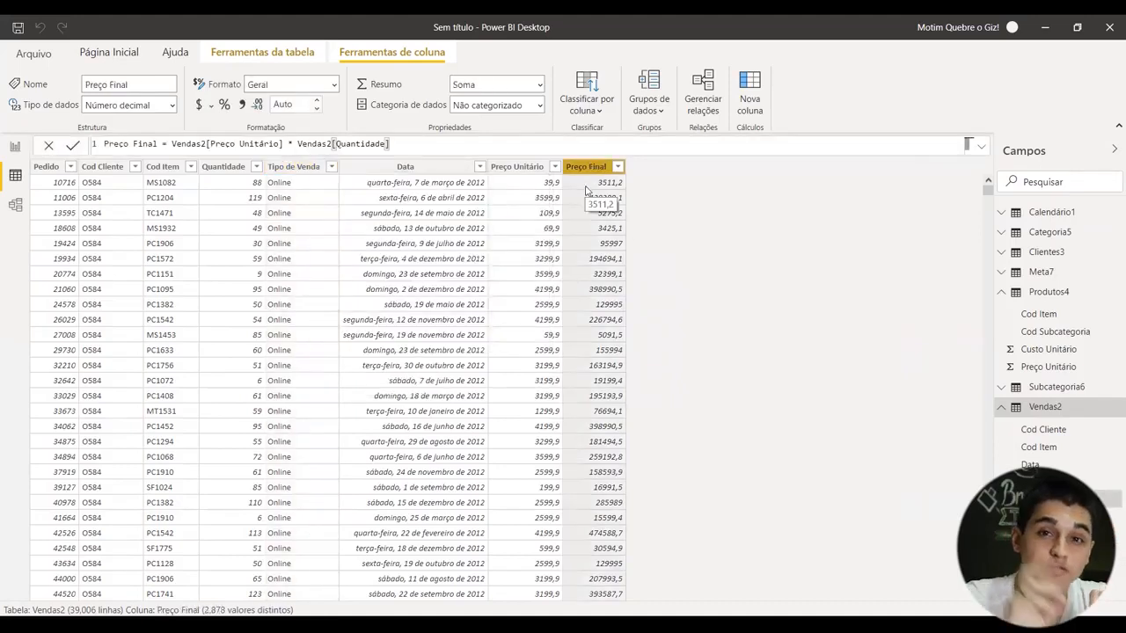
click(333, 167)
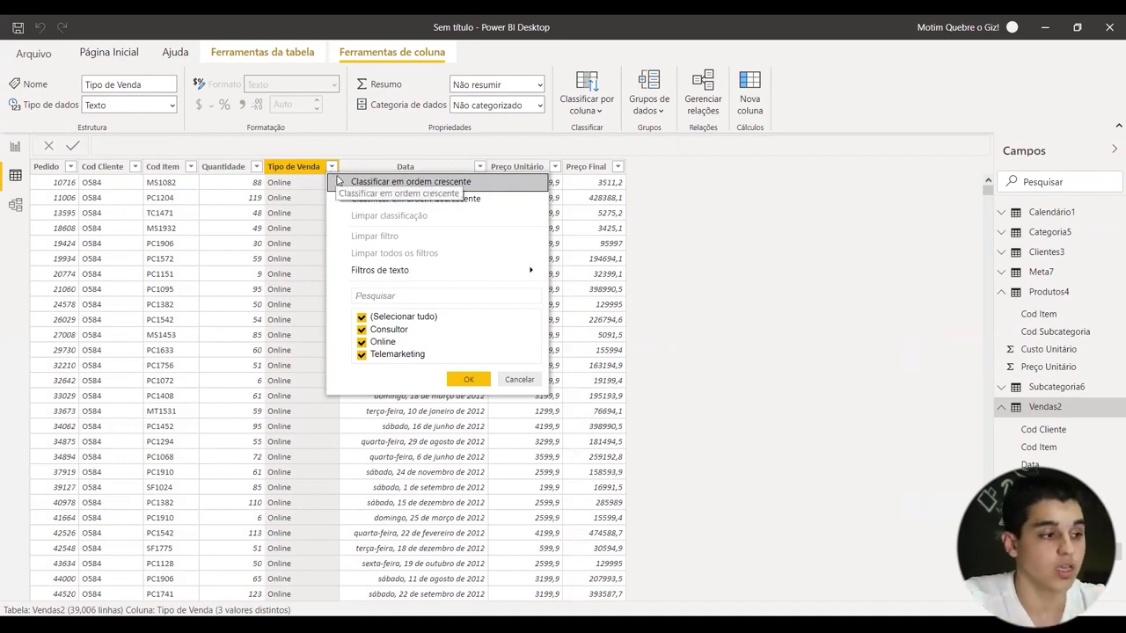
click(679, 156)
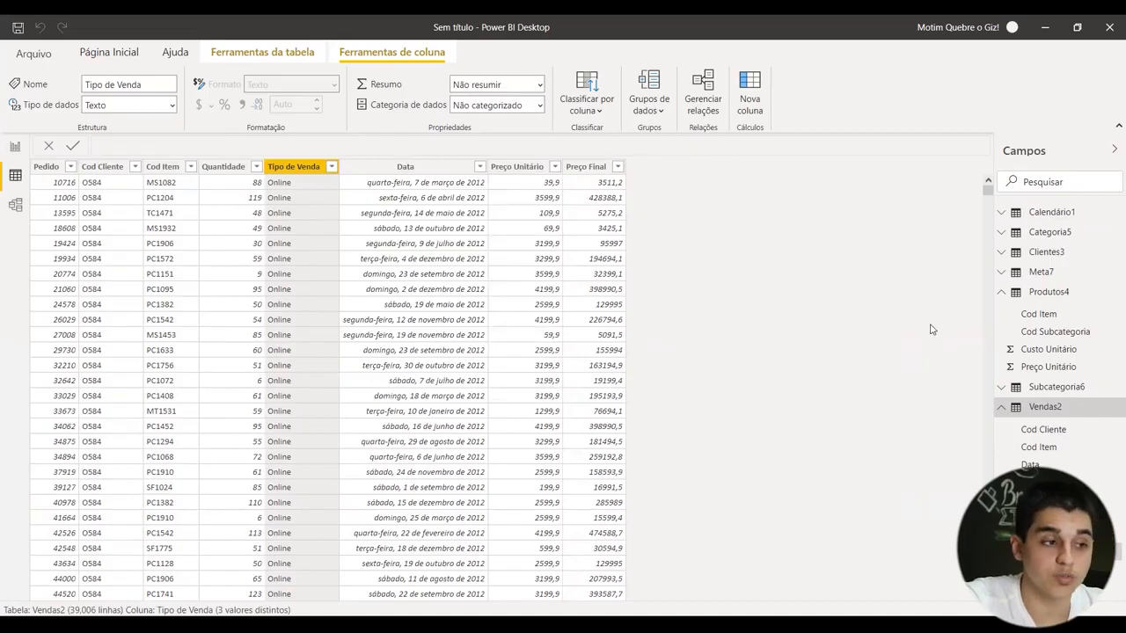
- Create a new measure in the Vendas2 table and name it Faturamento Consultor
click(1029, 408)
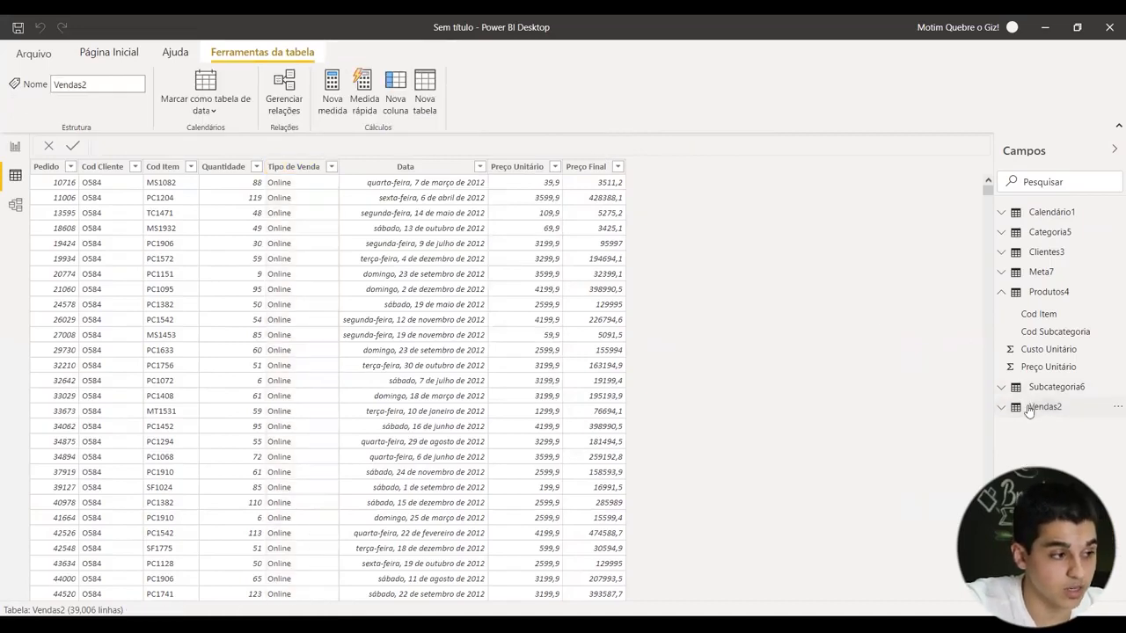
click(1033, 408)
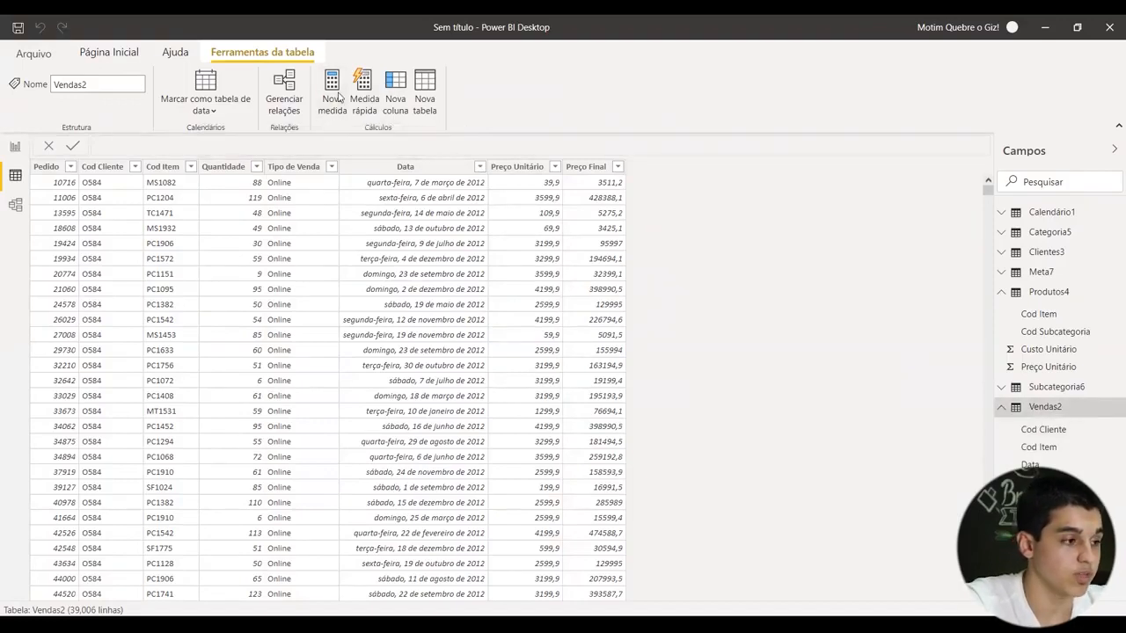
click(338, 97)
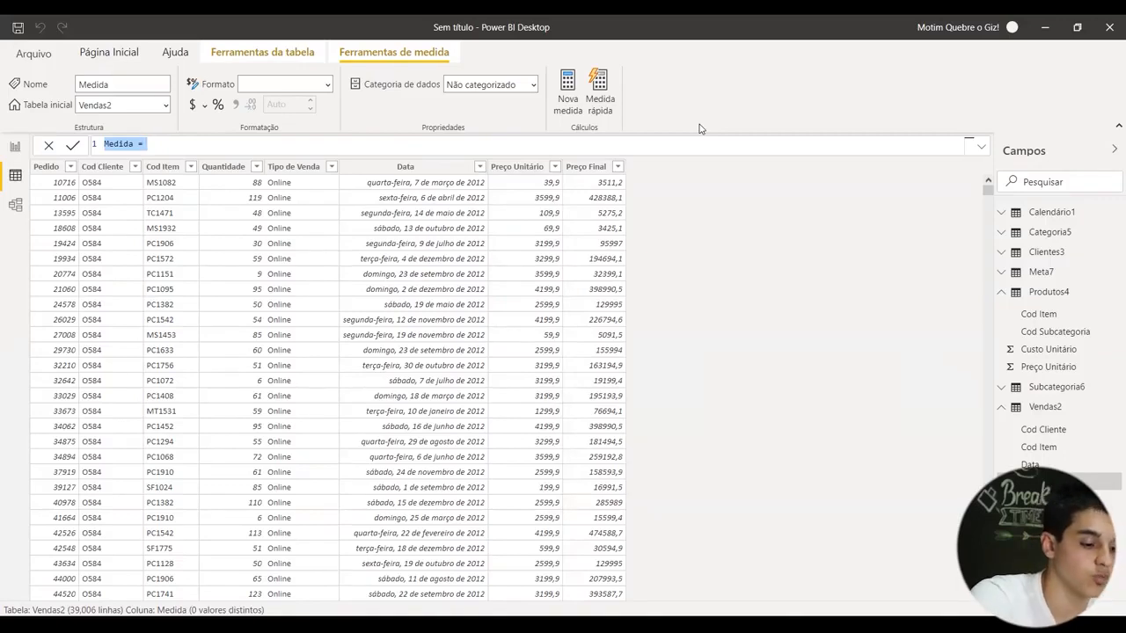
key(BackSpace)
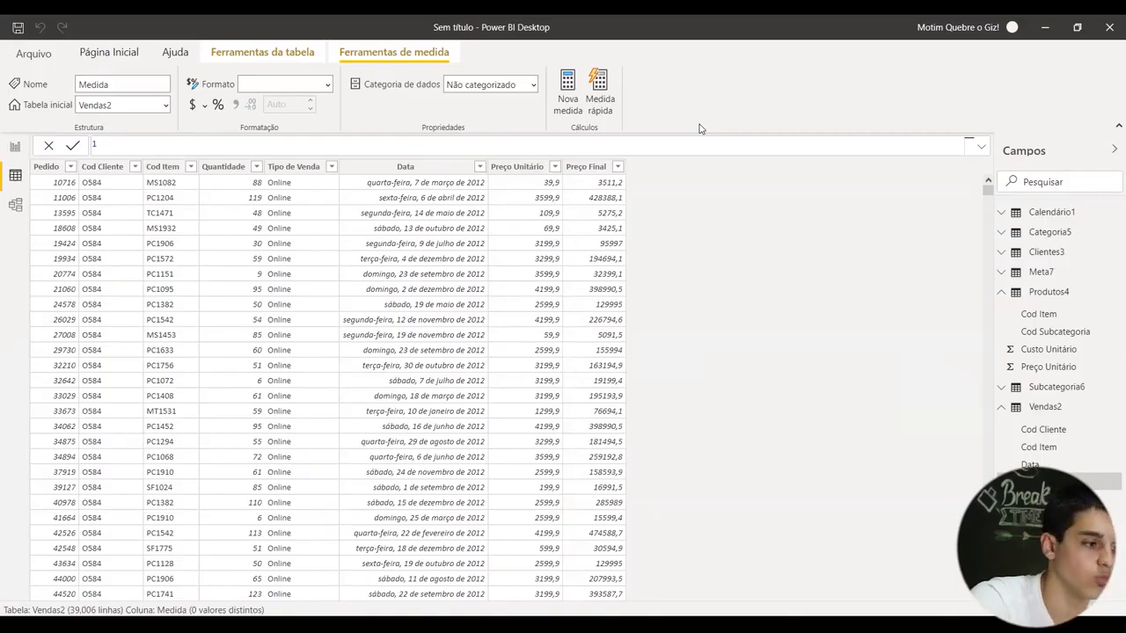
text(Fatu)
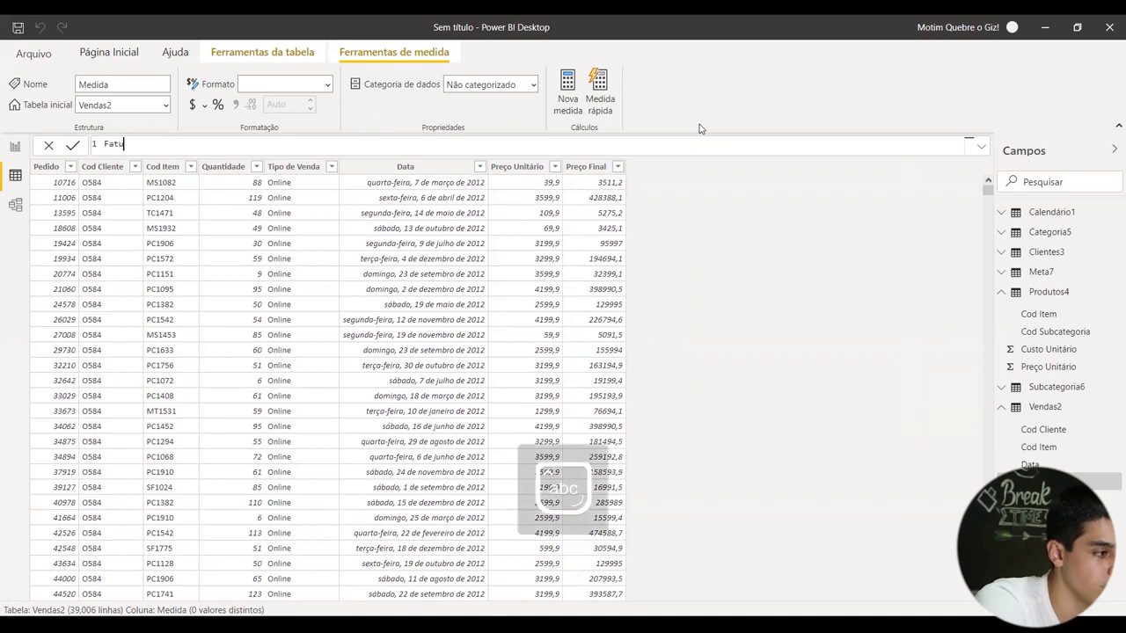
text(ramento Consultor =)
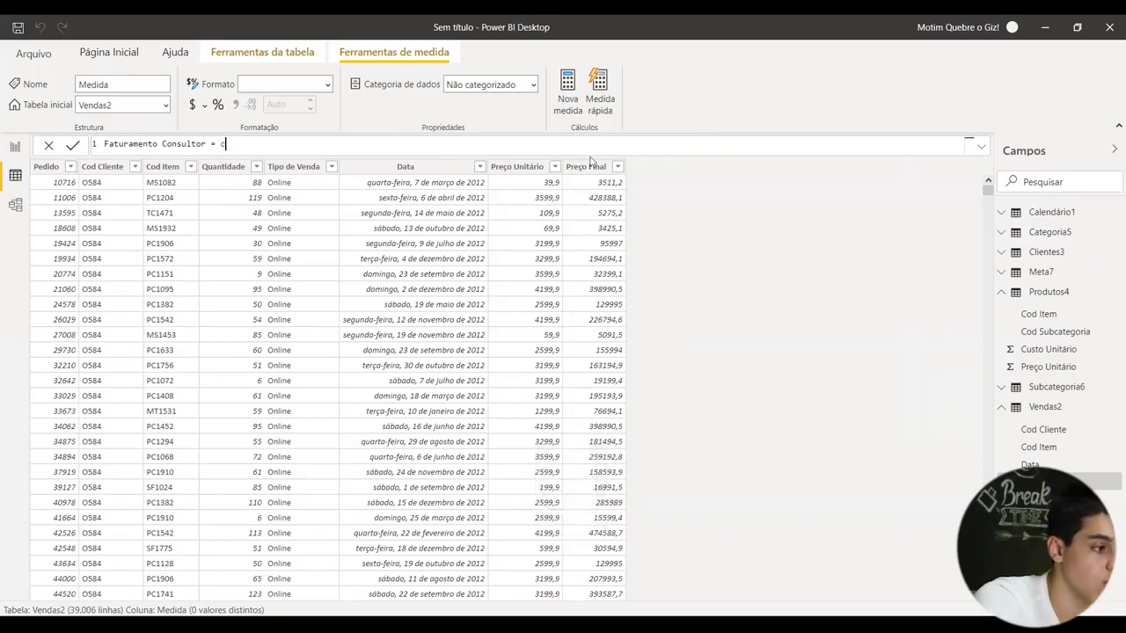
- Begin the Faturamento Consultor formula with CALCULATE over SUM(Vendas2[Preço Final])
text( cal)
key(Tab)
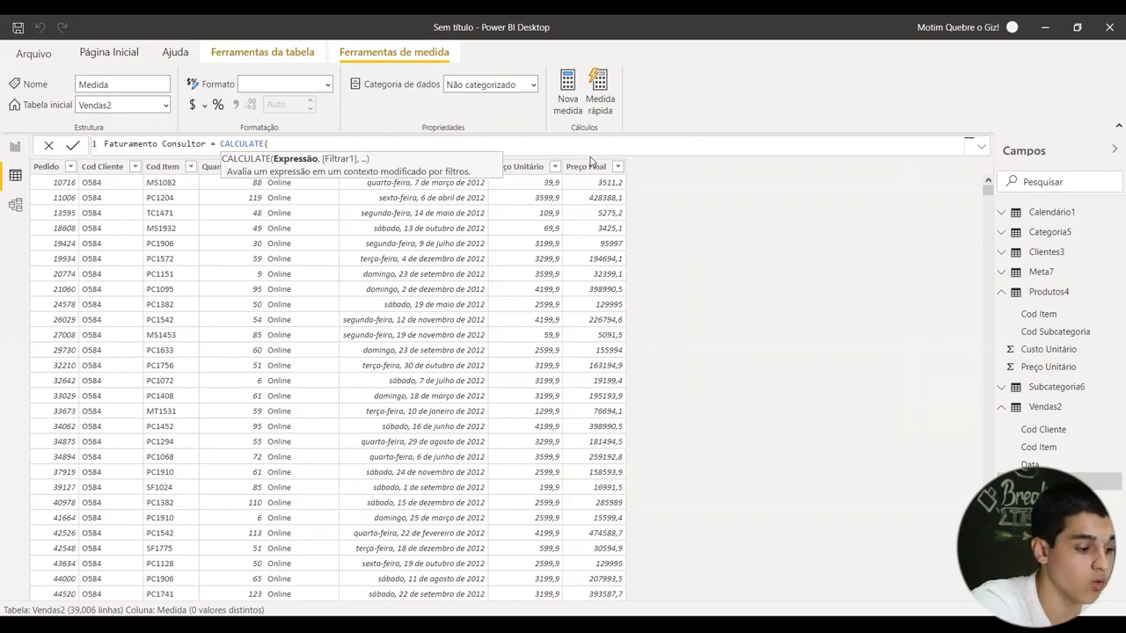
text(um)
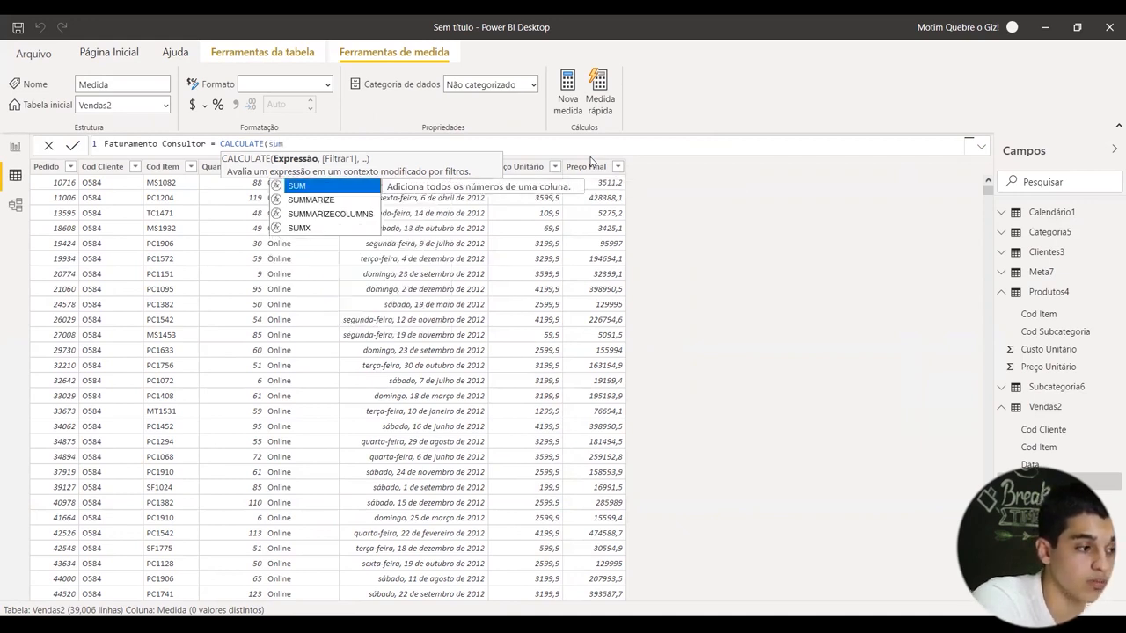
key(Tab)
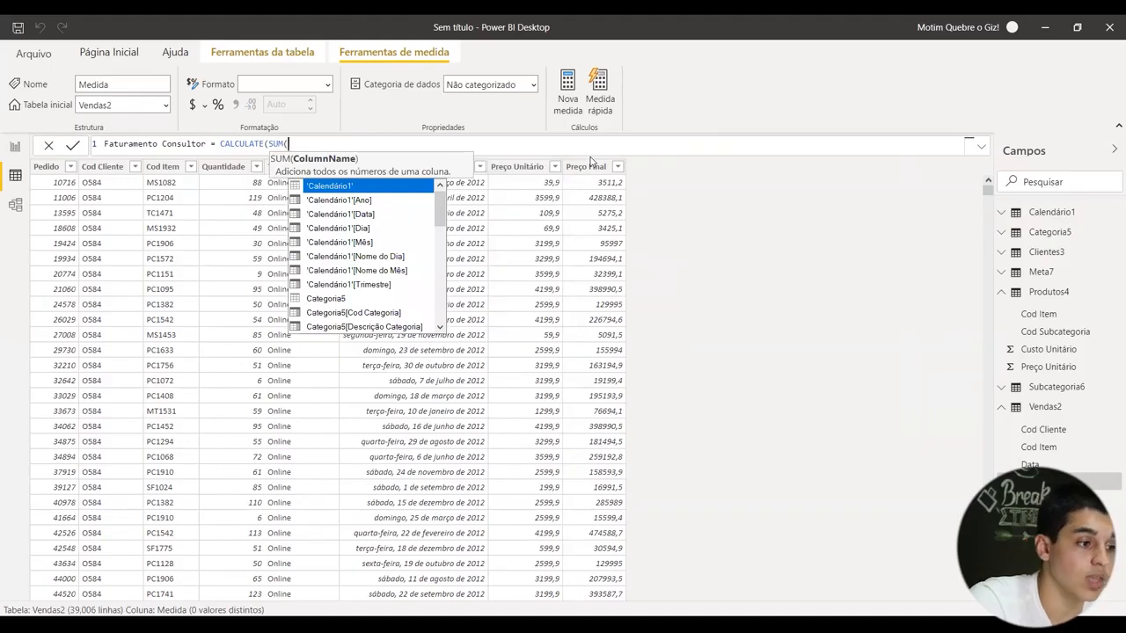
text(pre)
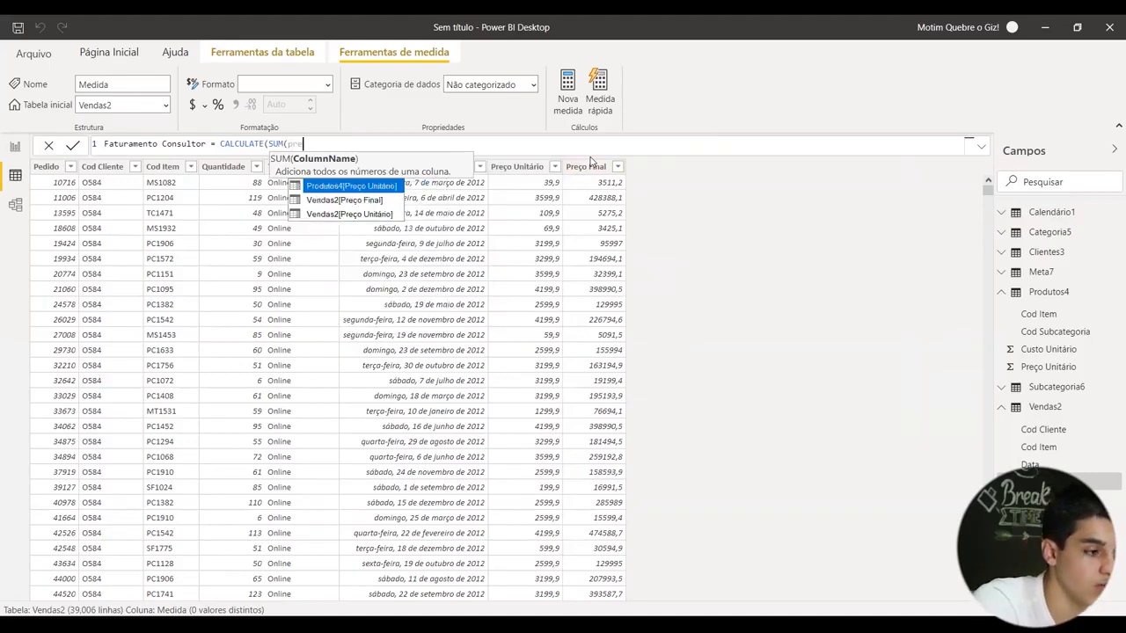
key(Down)
key(Tab)
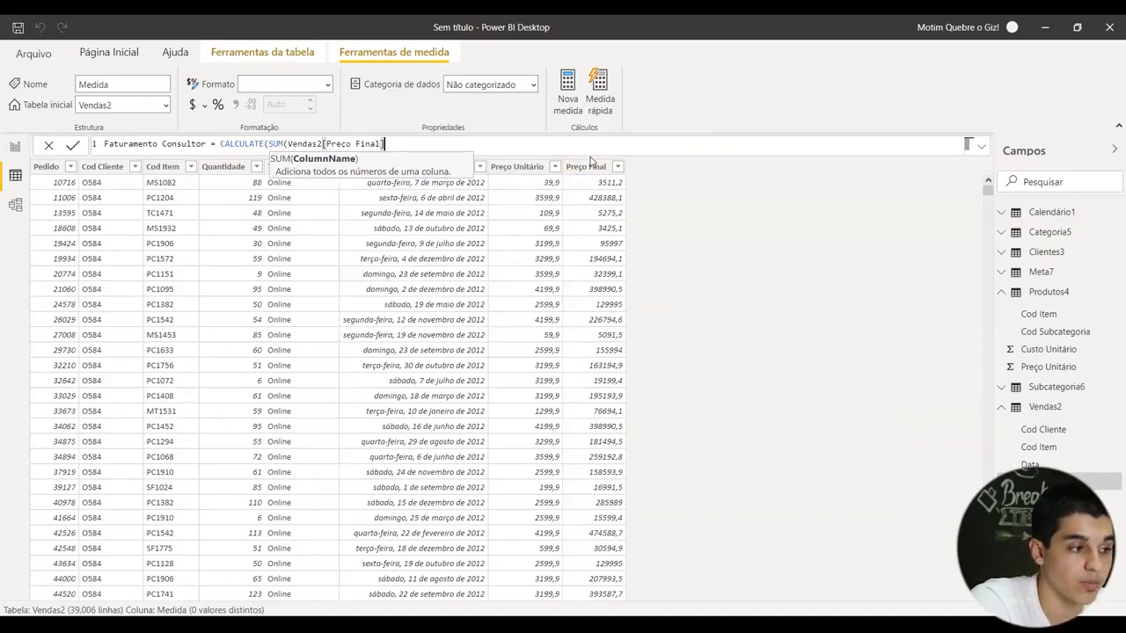
text())
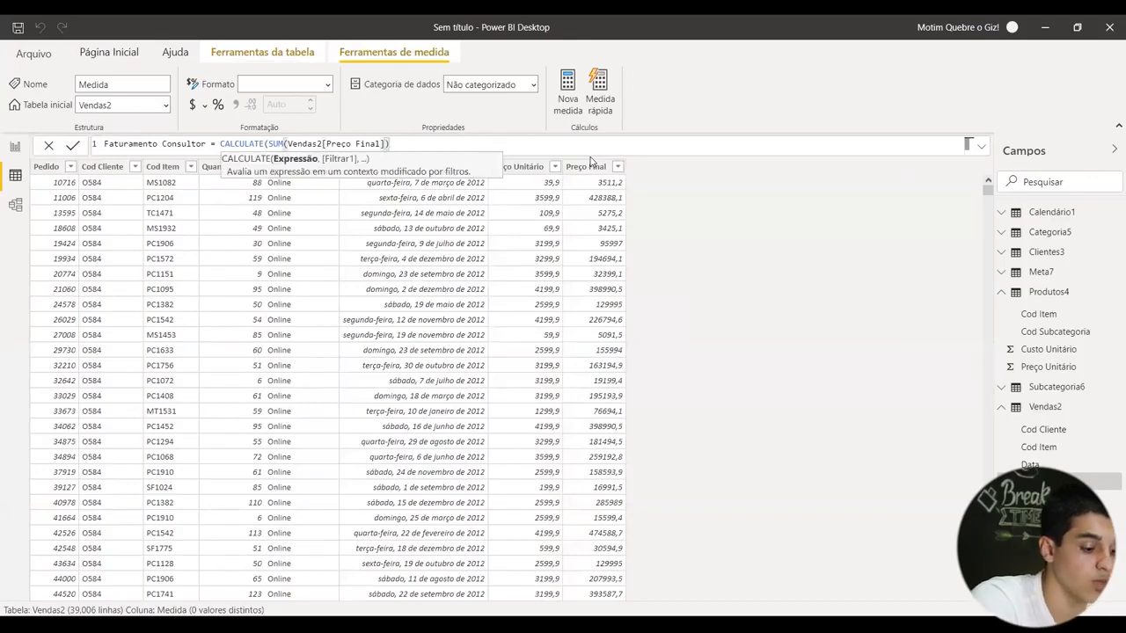
- Complete the Faturamento Consultor formula with the filter Vendas2[Tipo de Venda]="Consultor" and commit the measure
text(,)
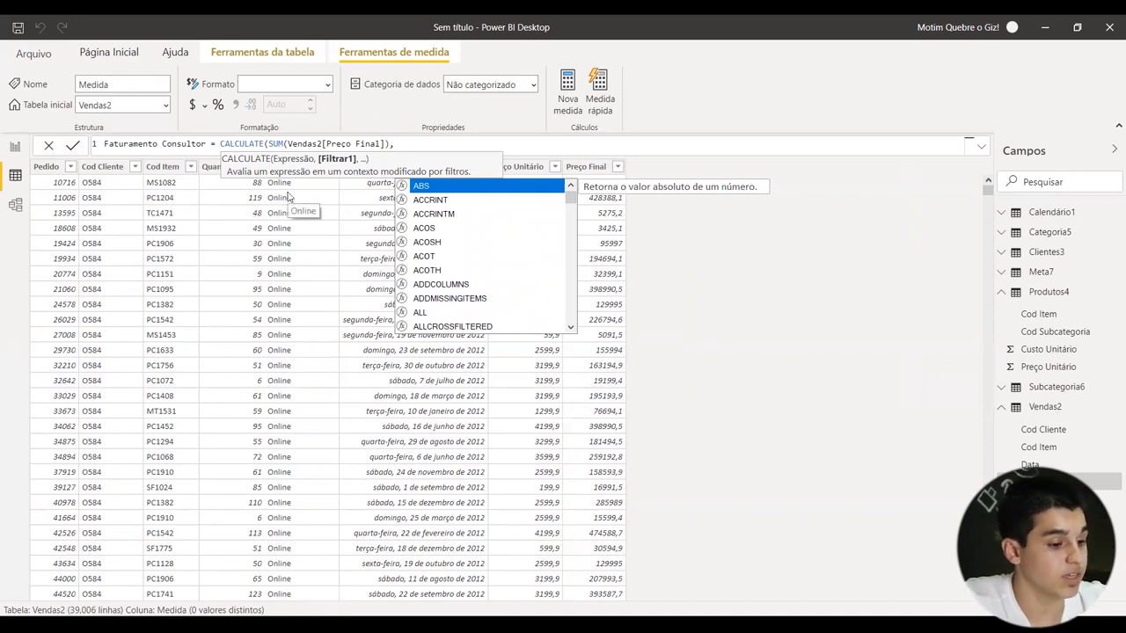
text(tipo)
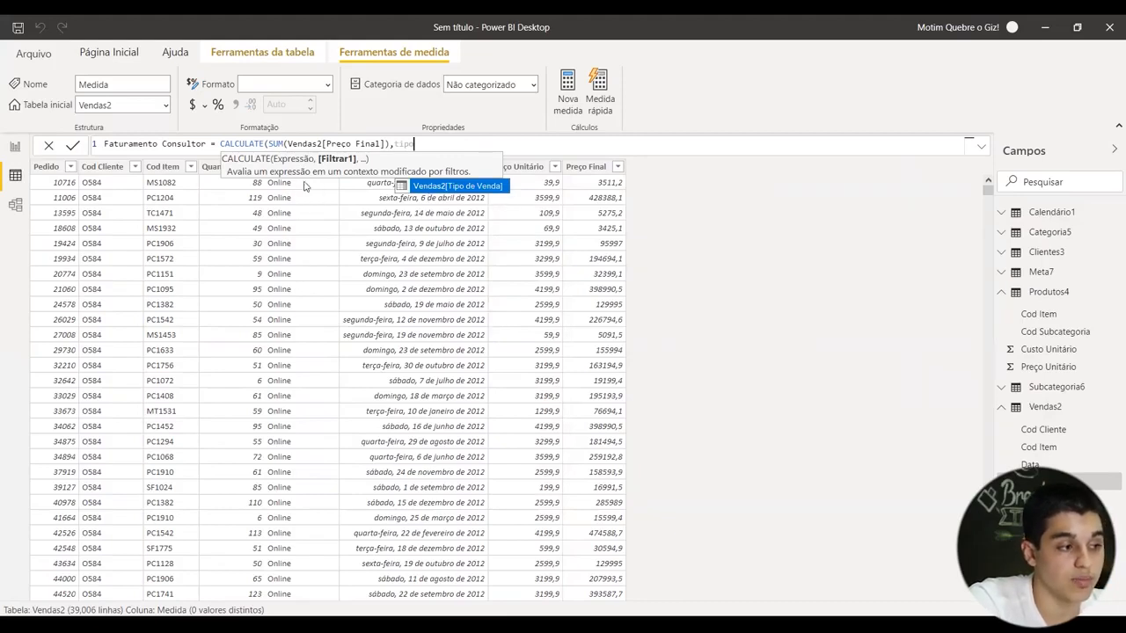
key(Tab)
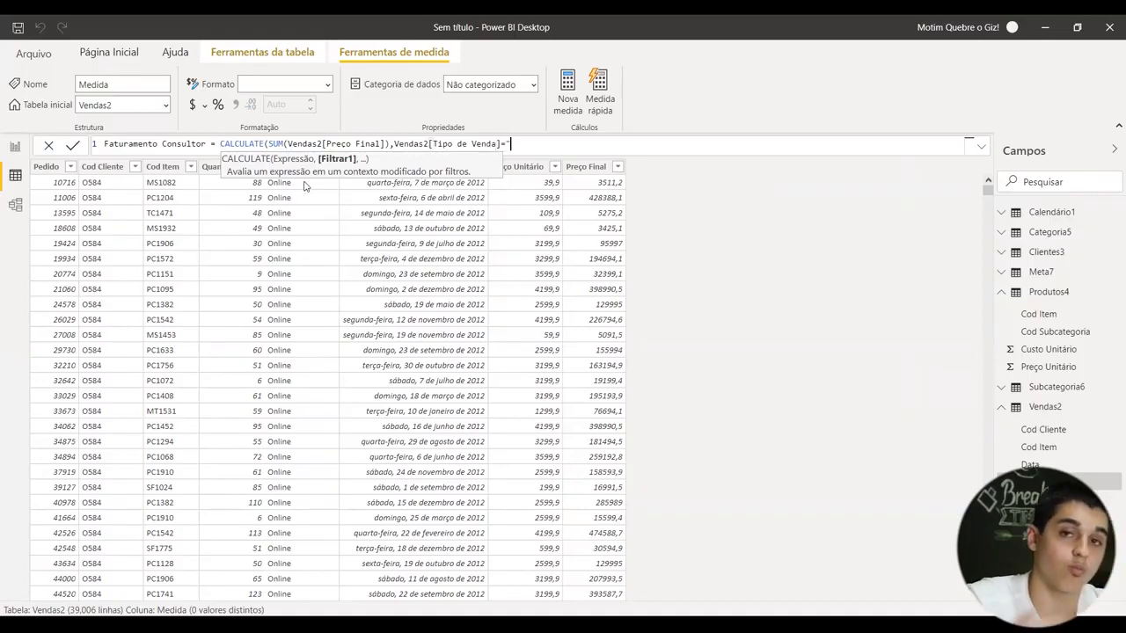
text(=")
text(Consultor)
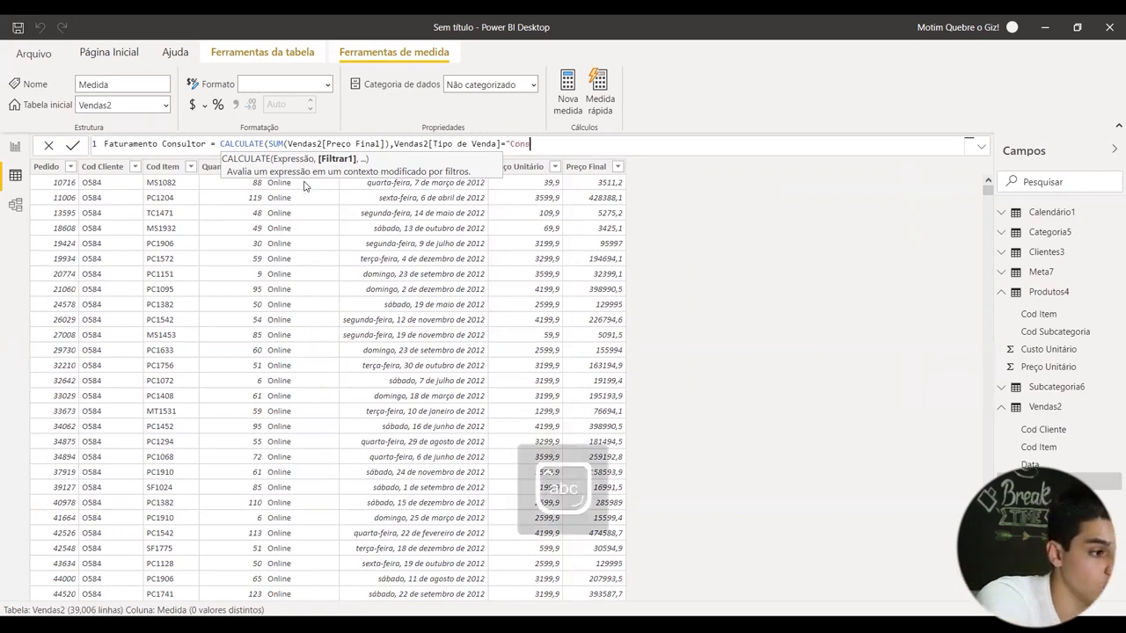
text(")
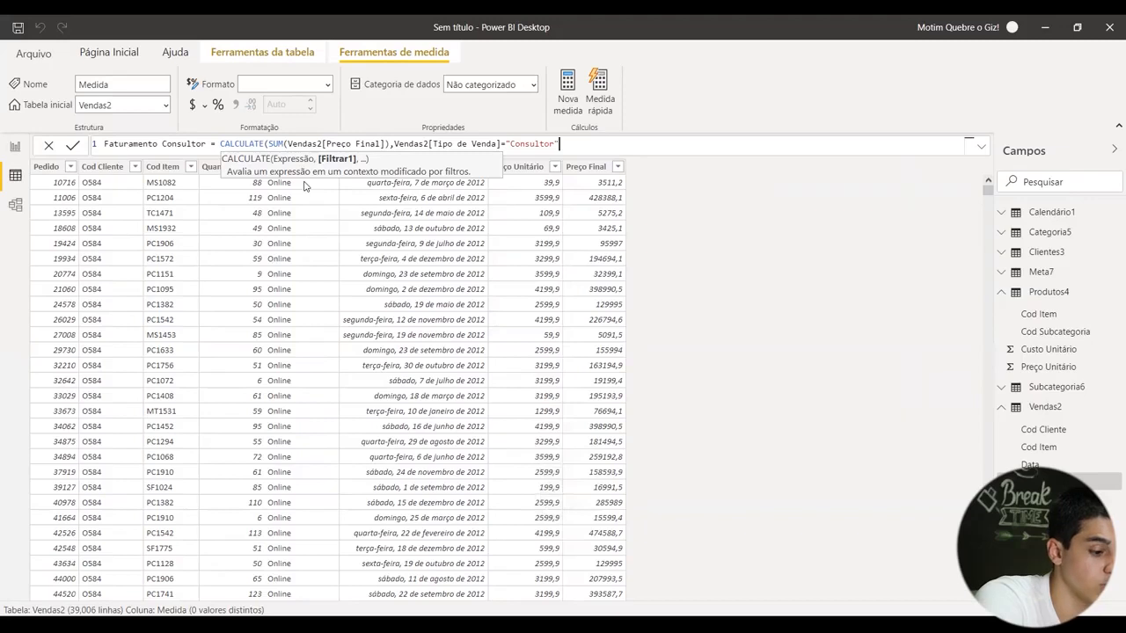
text())
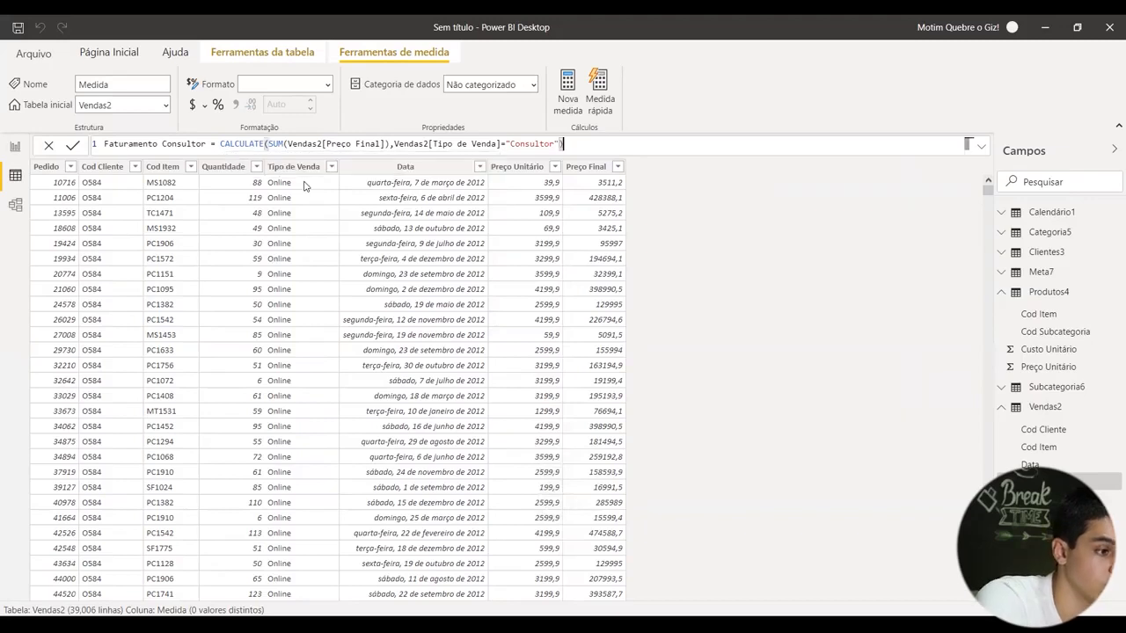
key(Return)
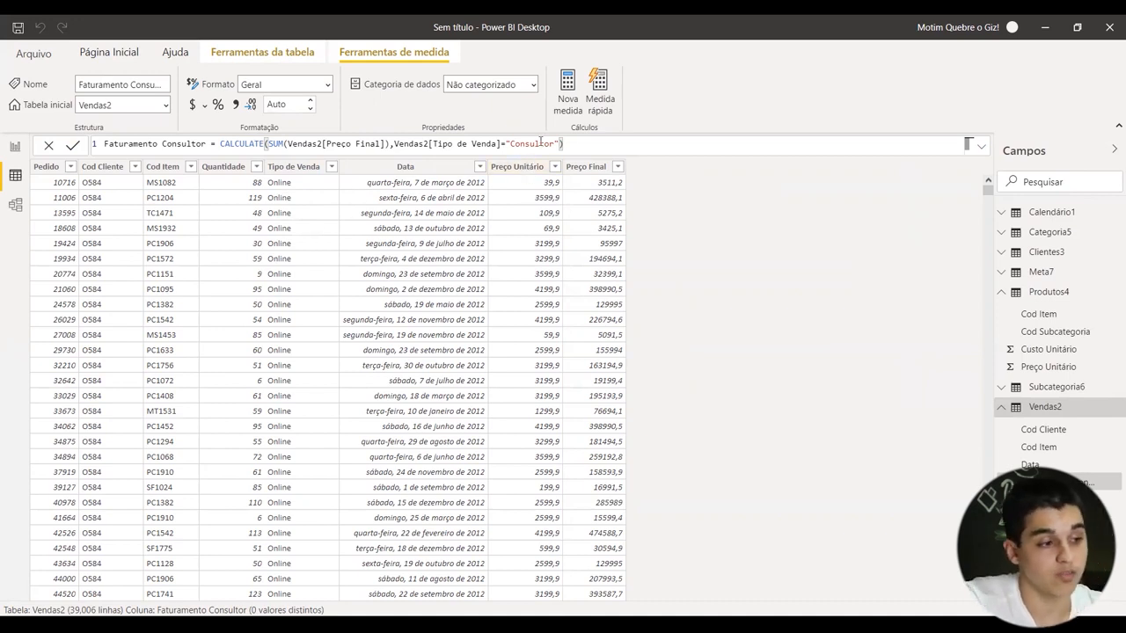
- Filter the Tipo de Venda column to show only Consultor rows and select the Preço Final column
scroll(574, 256, down, 13)
scroll(337, 393, down, 9)
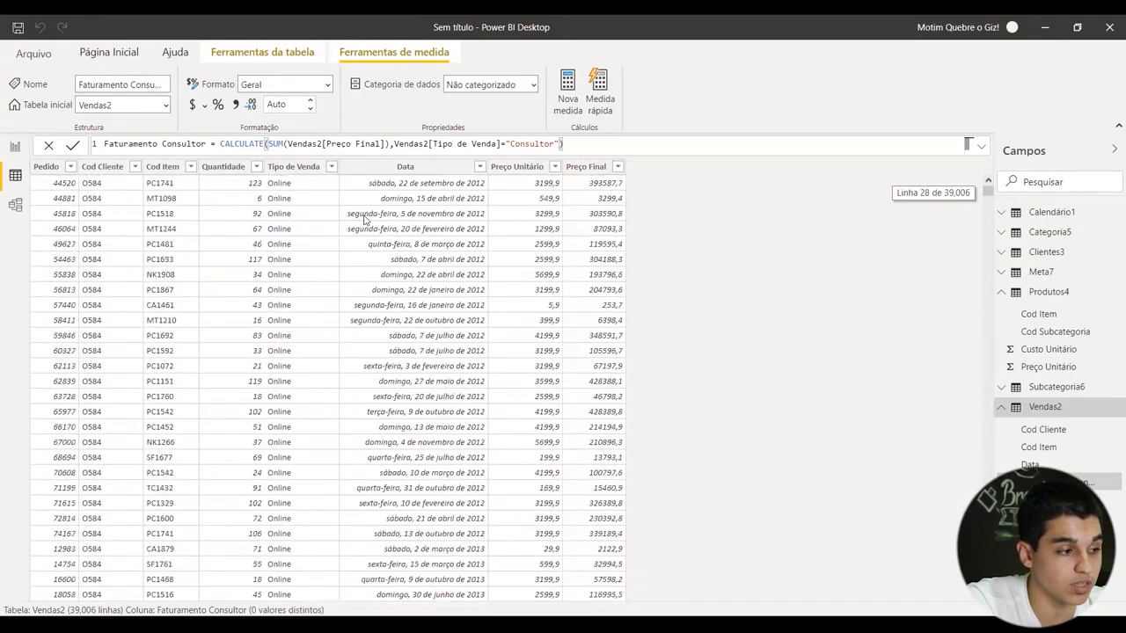
click(330, 168)
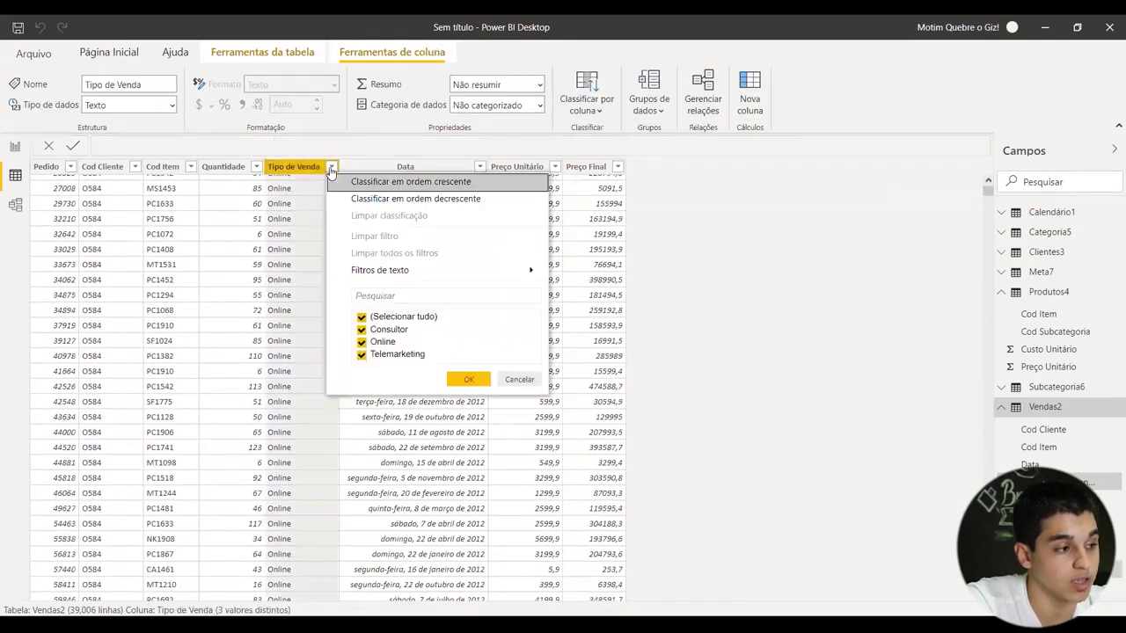
click(362, 342)
click(361, 355)
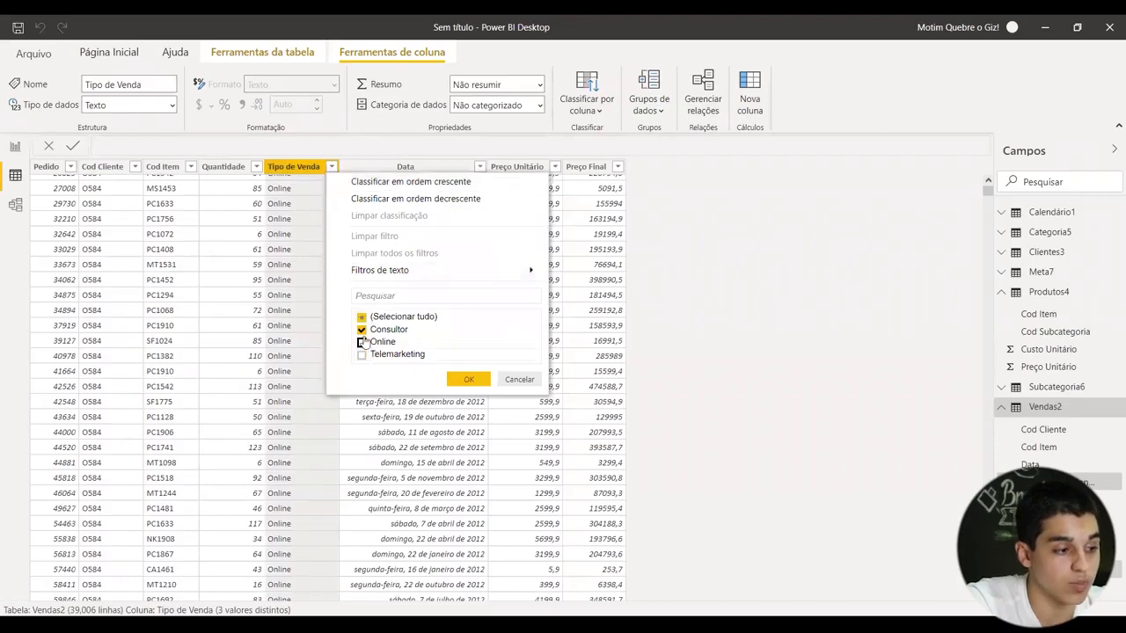
click(469, 379)
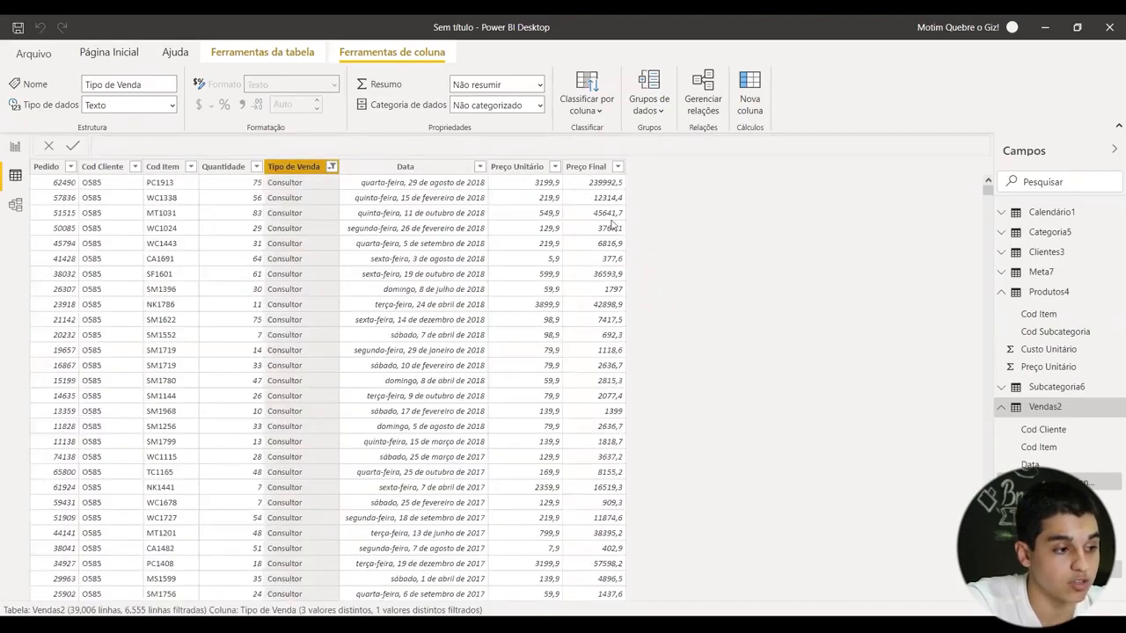
click(591, 167)
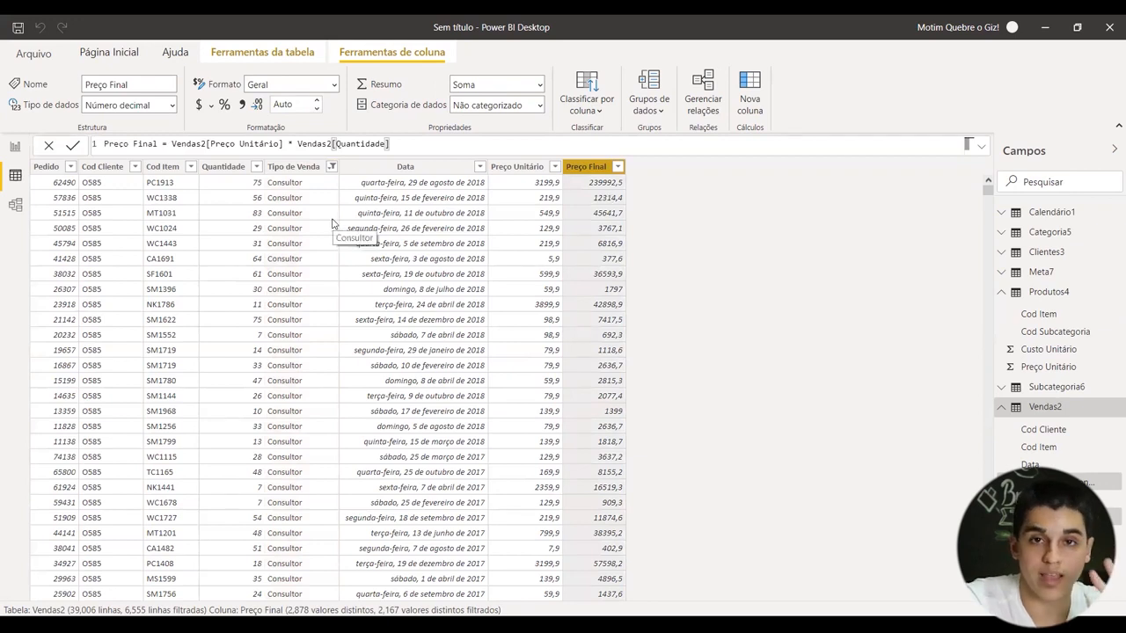
- Include Online and Telemarketing again in the Tipo de Venda filter so all sales types are shown
click(331, 166)
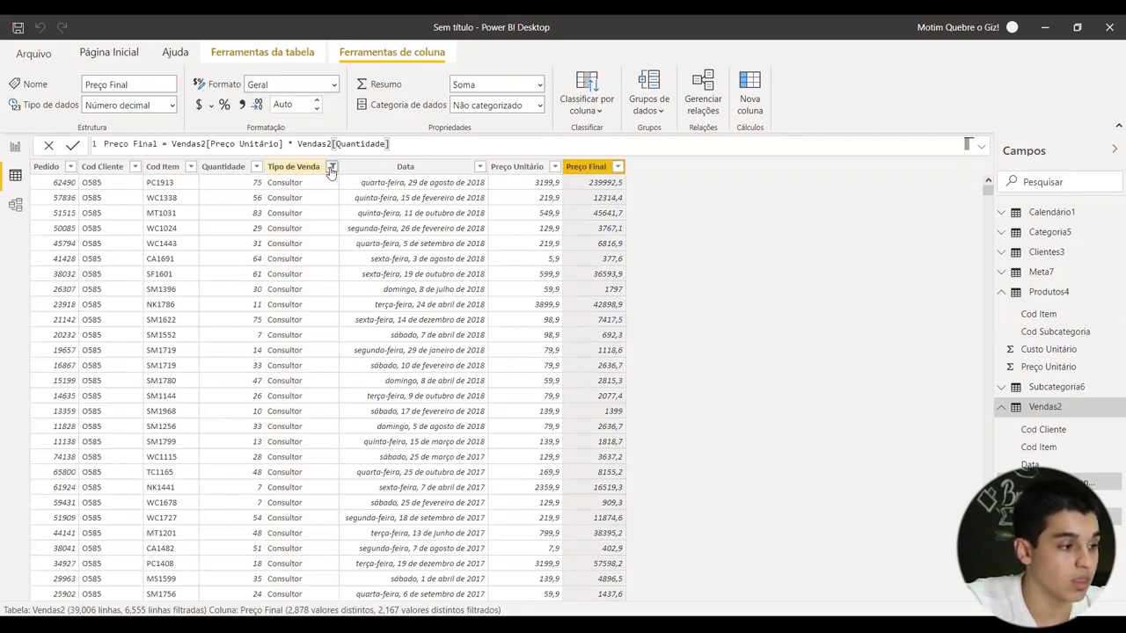
click(360, 342)
click(362, 355)
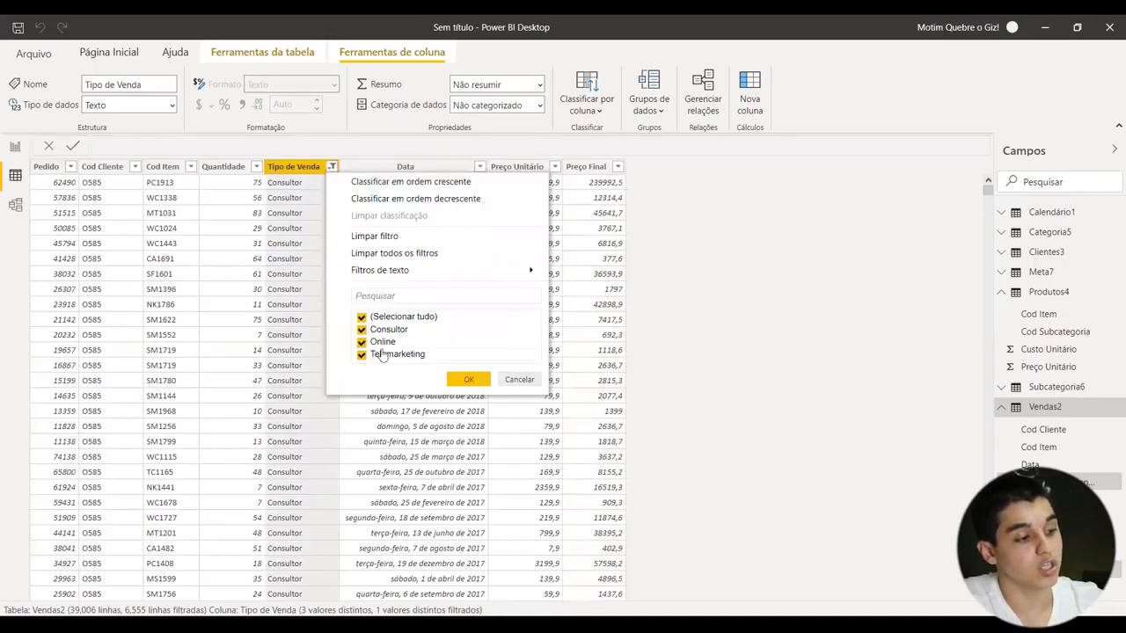
click(469, 379)
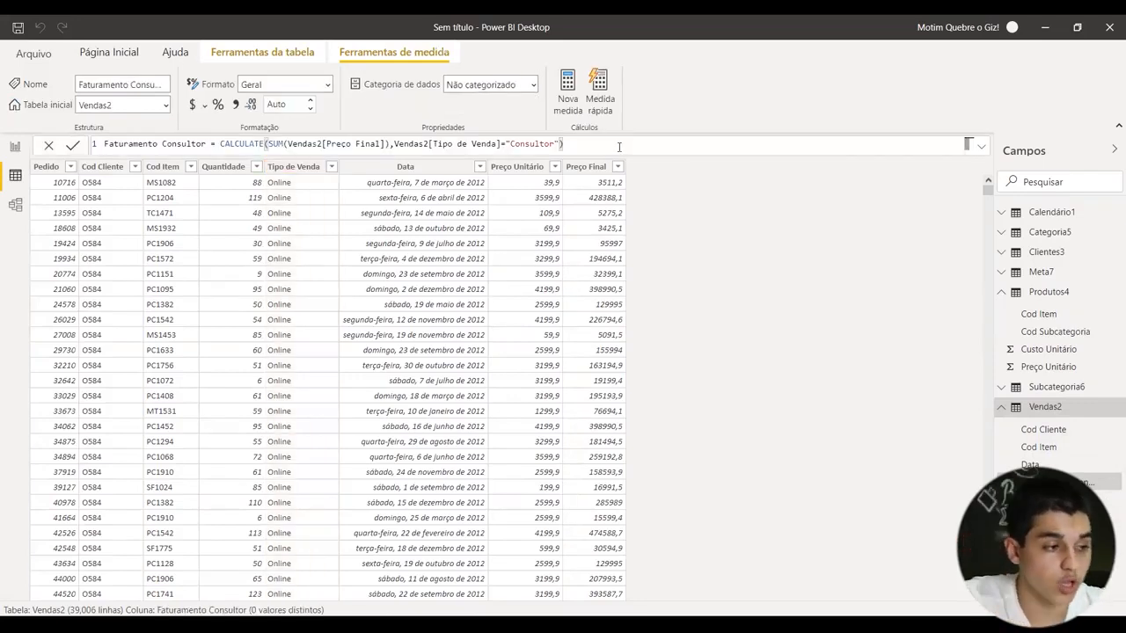
- Copy the whole Faturamento Consultor formula and paste it into a new Vendas2 measure named Faturamento Online
key(ctrl+a)
key(ctrl+c)
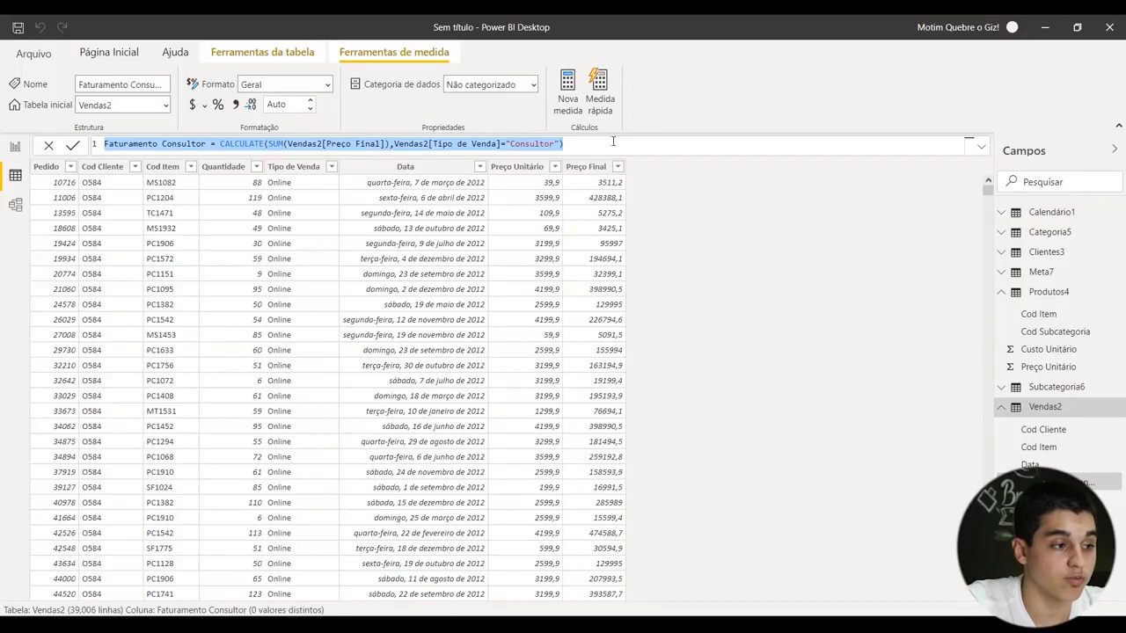
key(ctrl+z)
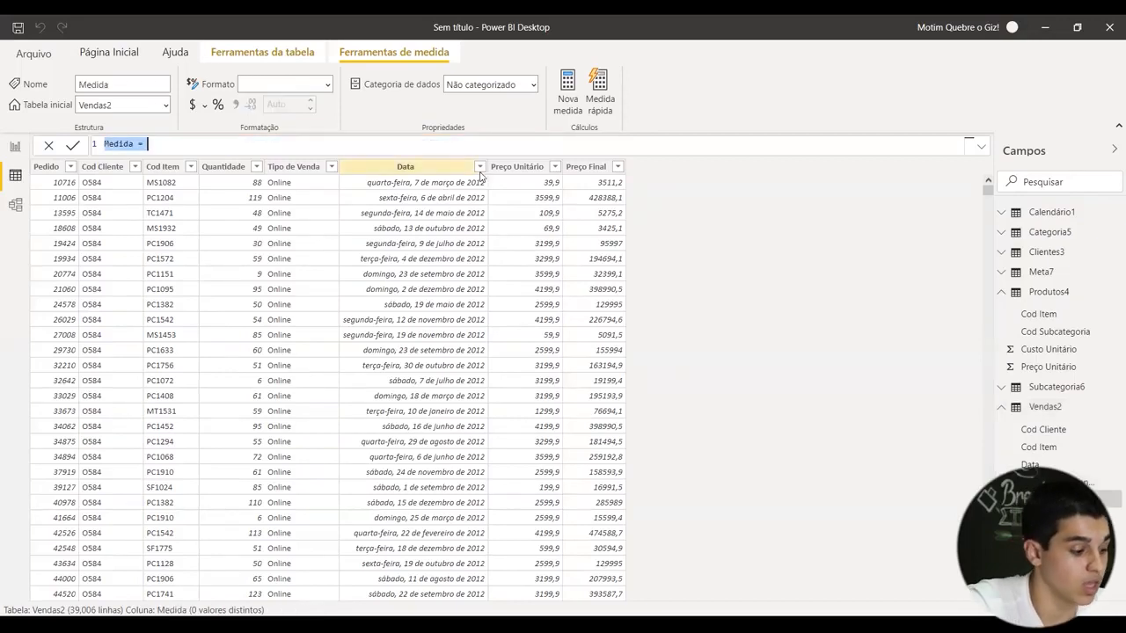
text(Faturamento Online)
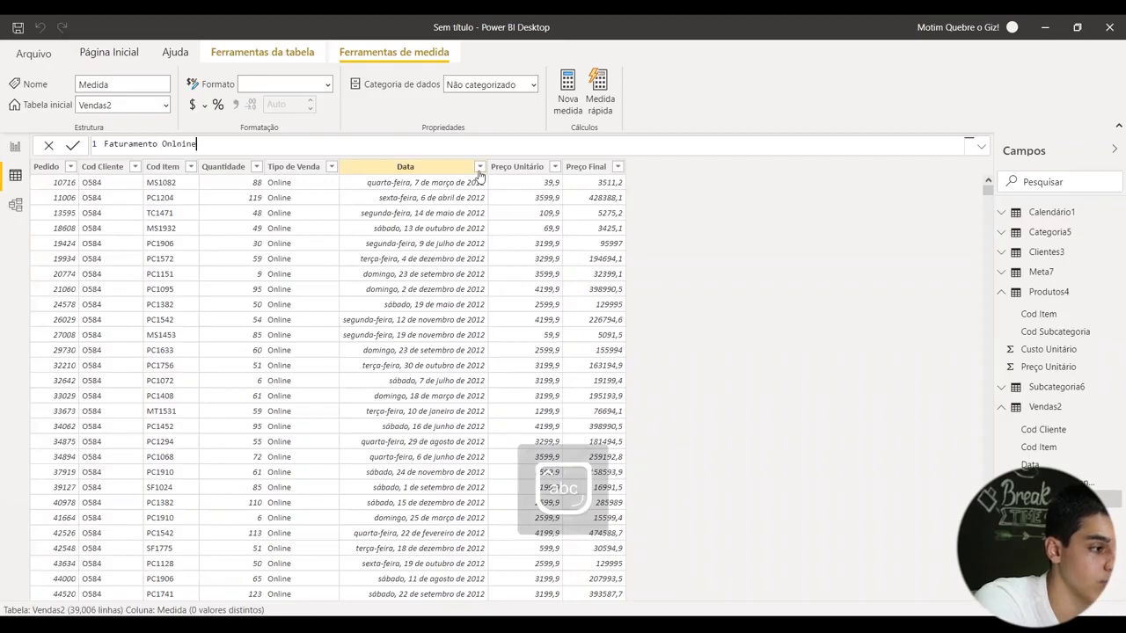
key(BackSpace)
key(BackSpace)
text(inr)
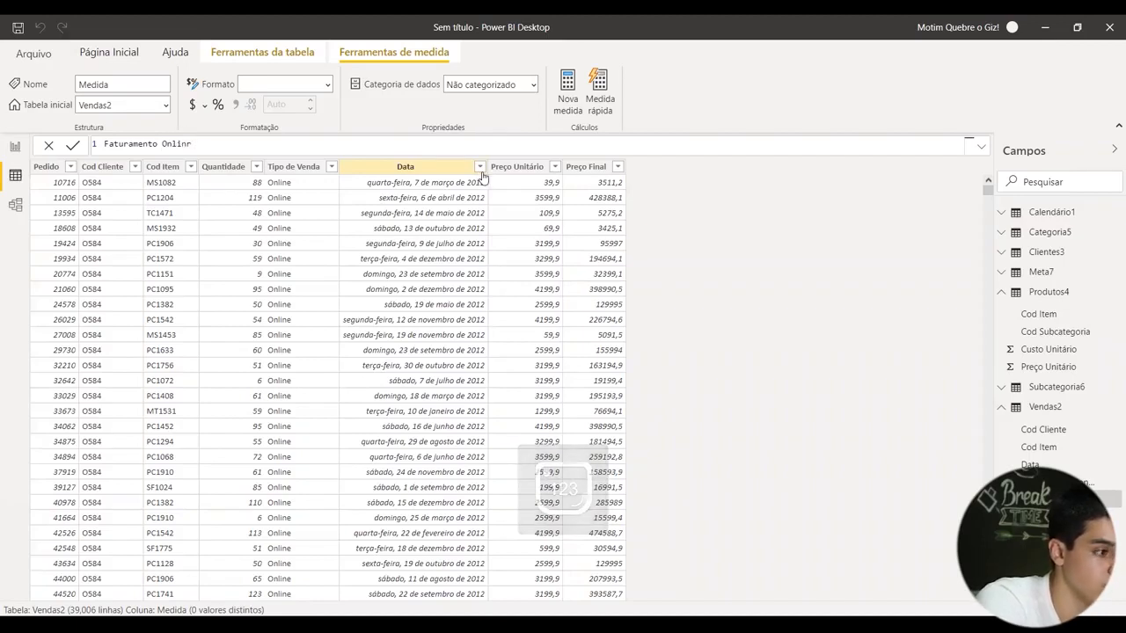
key(BackSpace)
text(e =)
key(ctrl+v)
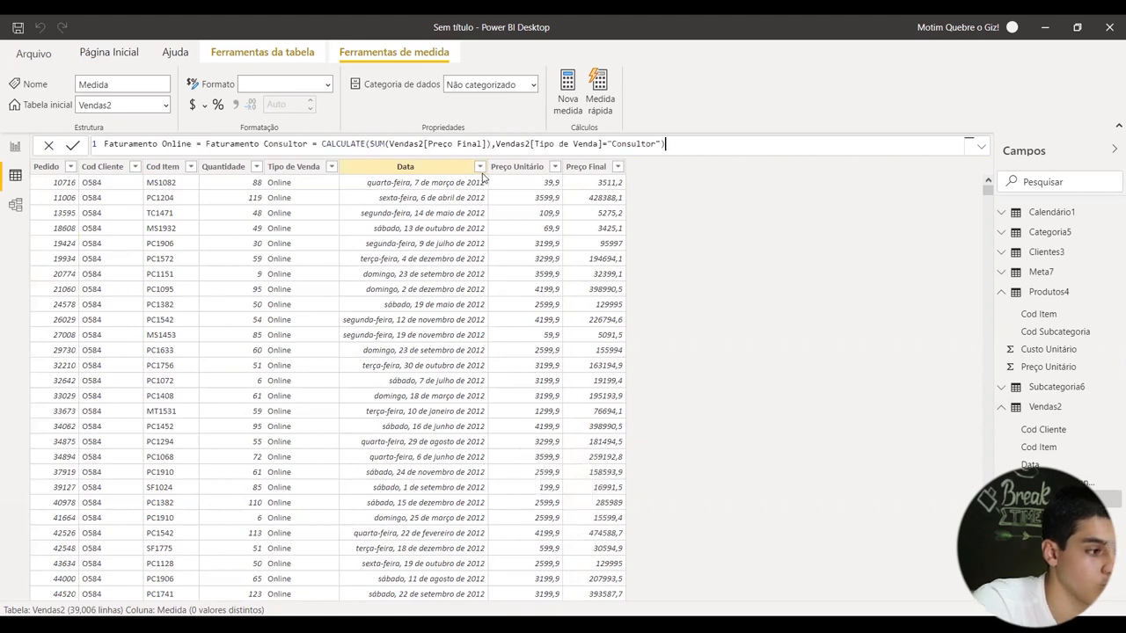
- Remove the duplicated Faturamento Consultor name from the Faturamento Online formula, set its Tipo de Venda filter to "Online" and commit it
drag(206, 146, 315, 143)
key(BackSpace)
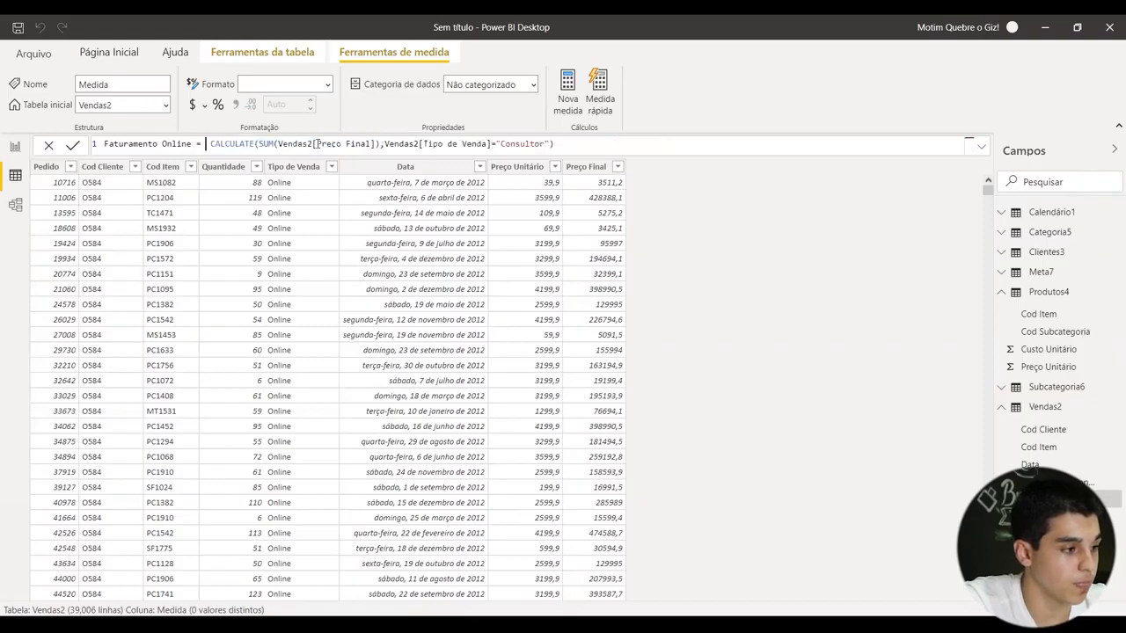
key(BackSpace)
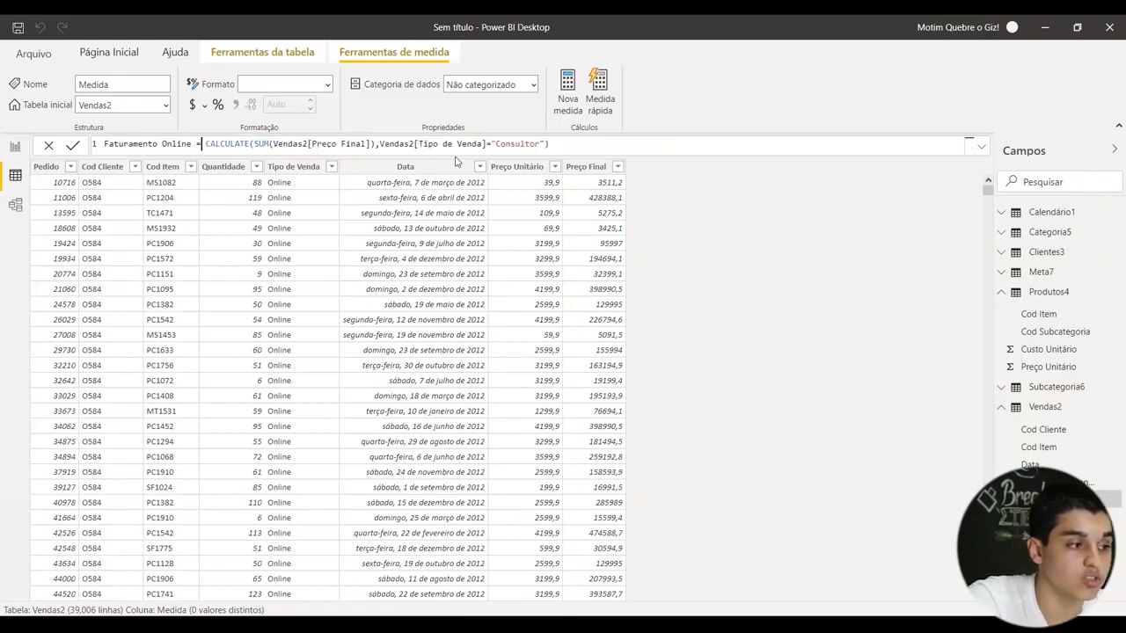
drag(496, 146, 541, 143)
text(Online)
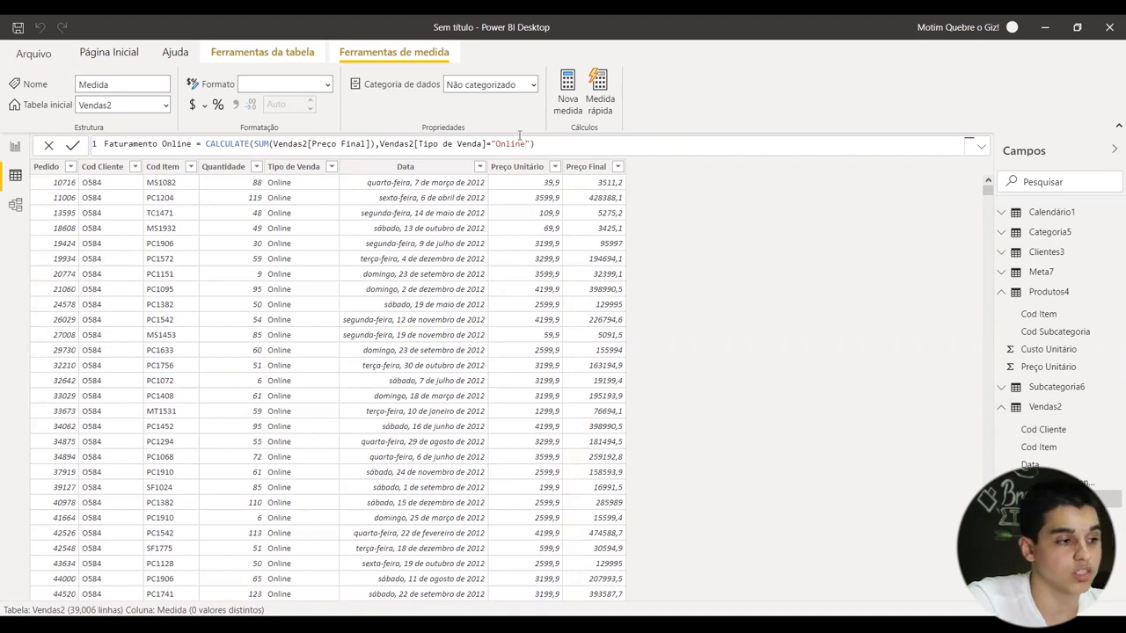
click(553, 143)
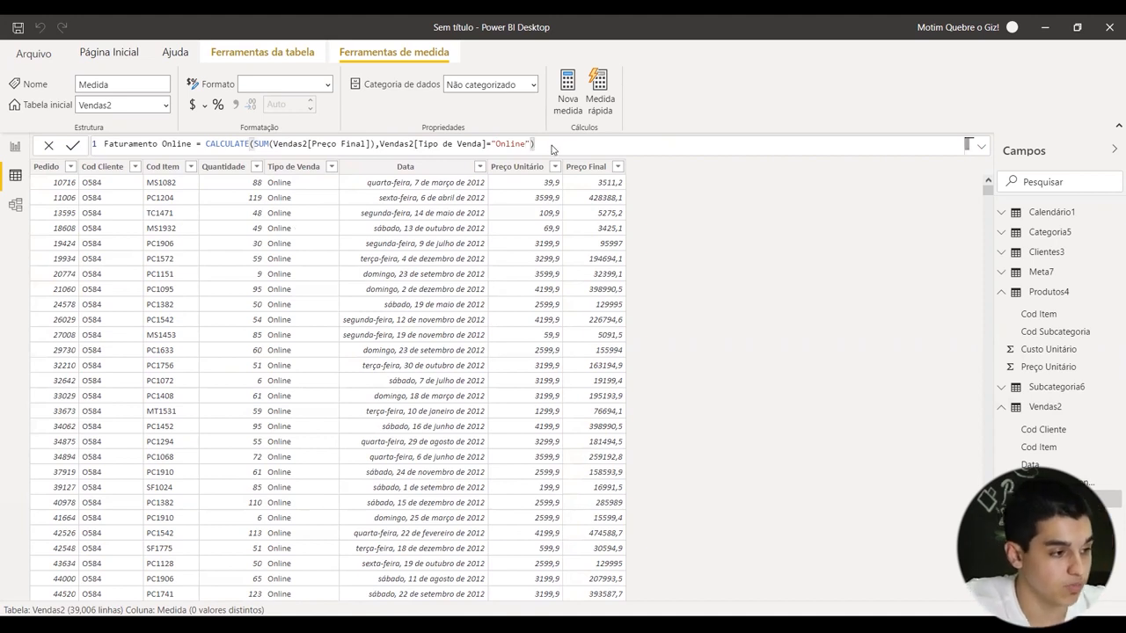
key(Return)
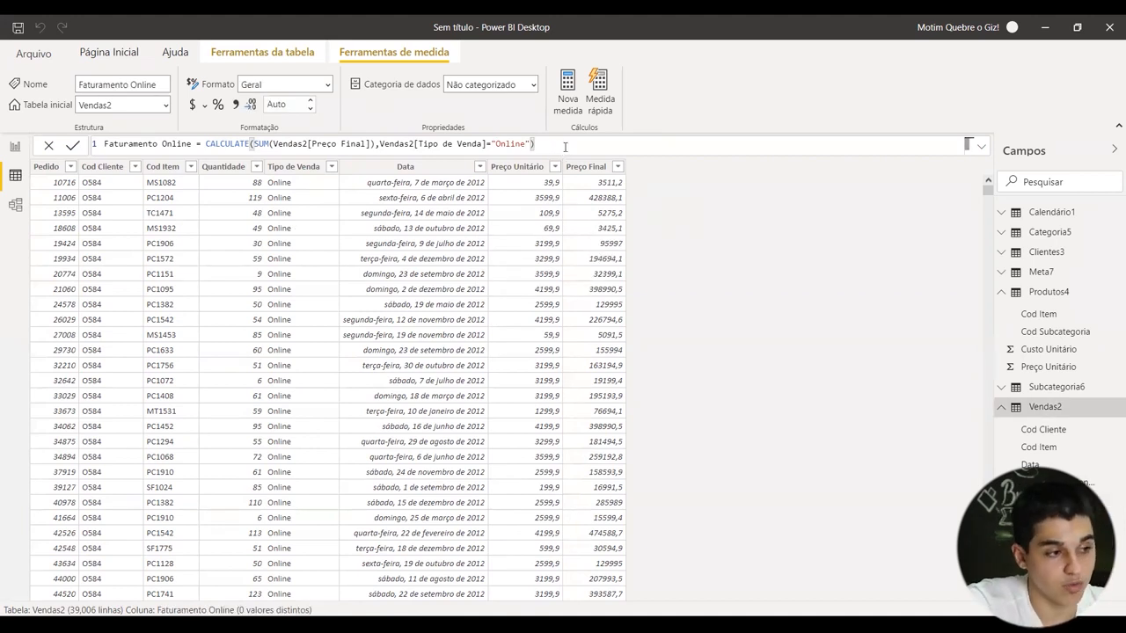
- Copy the CALCULATE expression from Faturamento Online and paste it into a new Vendas2 measure named Faturamento Telemarketing
drag(543, 149, 211, 141)
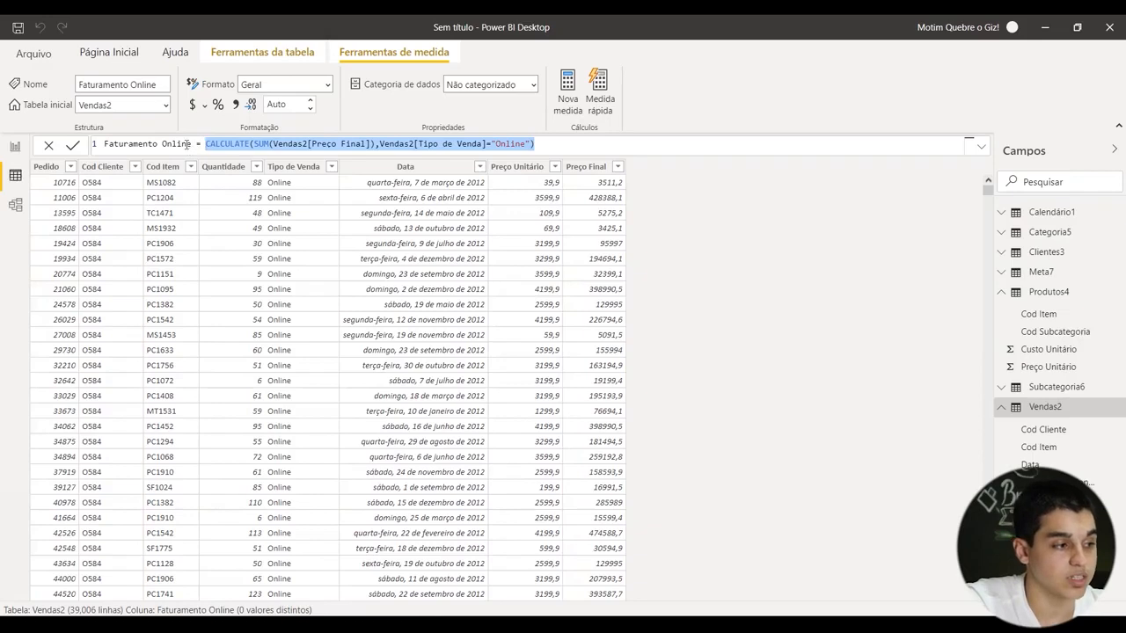
click(538, 143)
drag(539, 144, 197, 142)
key(ctrl+c)
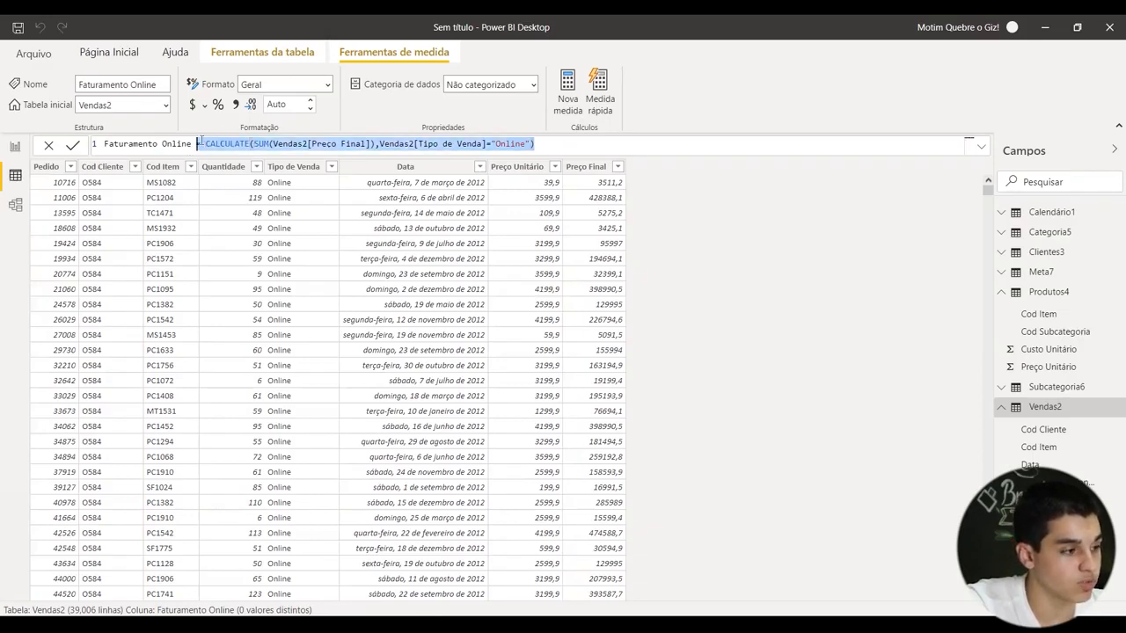
click(568, 88)
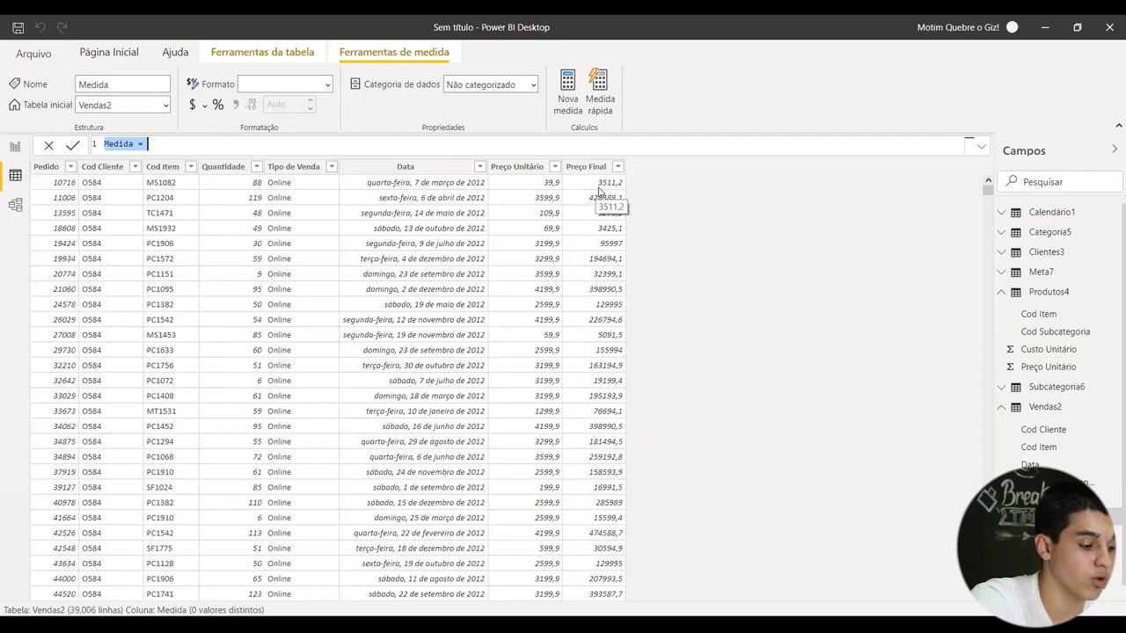
text(Faturamento Telemarketing)
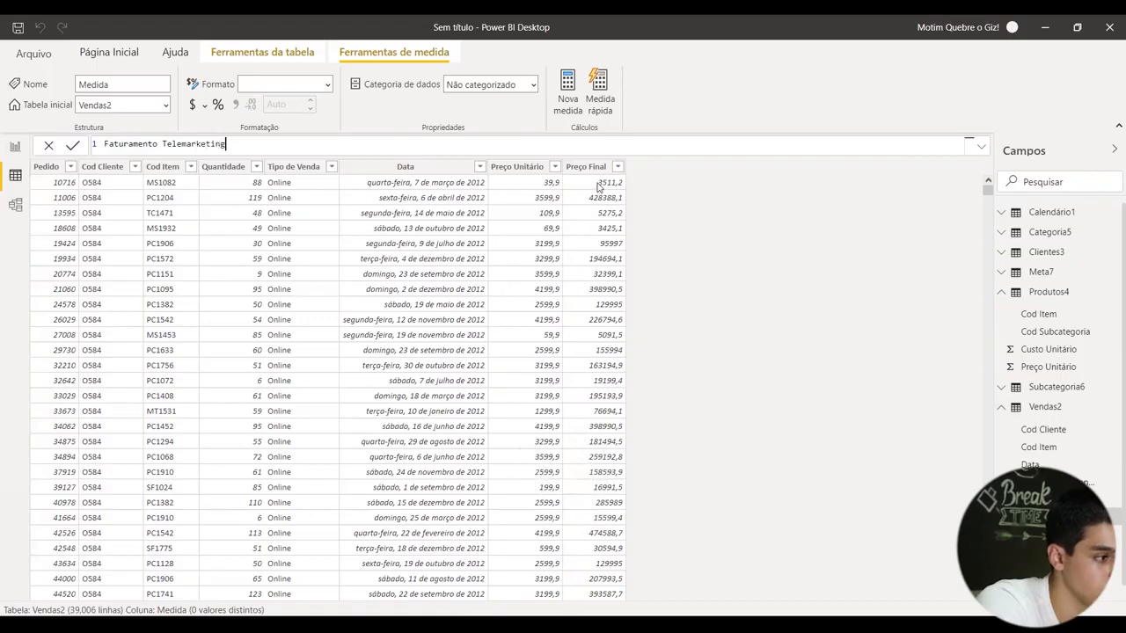
key(ctrl+v)
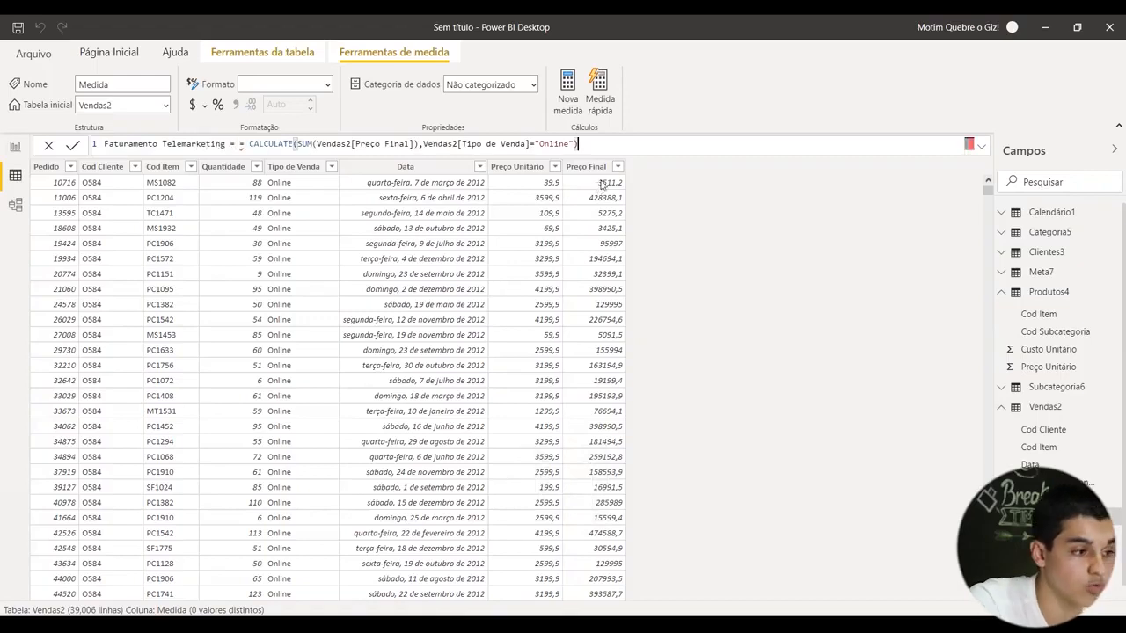
- Set the Faturamento Telemarketing formula's Tipo de Venda filter to "Telemarketing", remove the duplicated equals sign and commit it
double_click(541, 144)
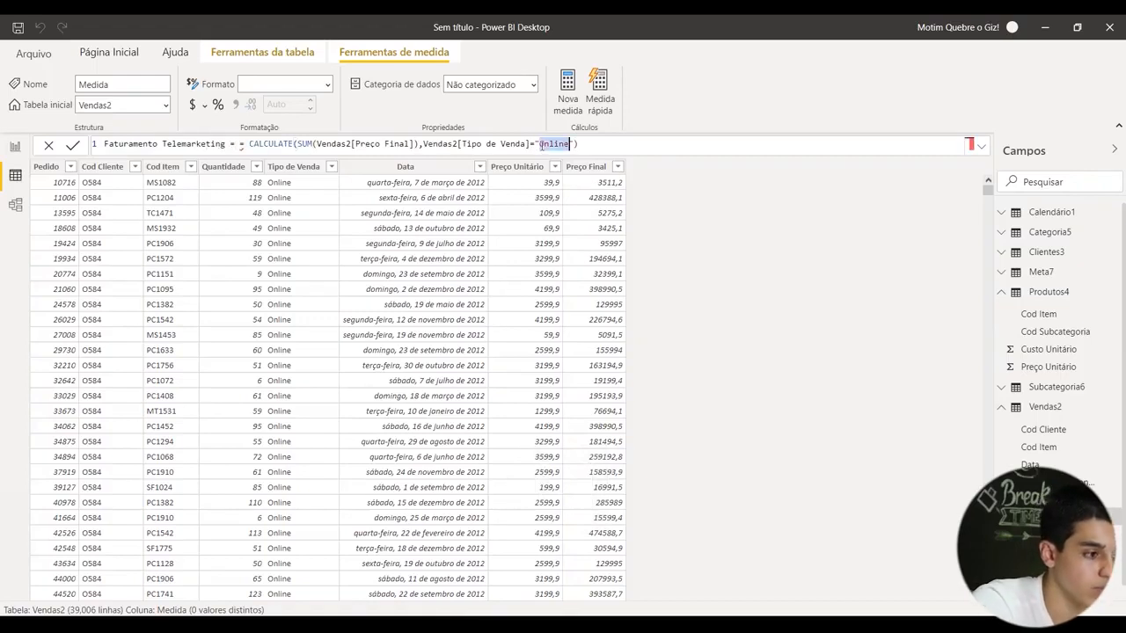
text(Telema)
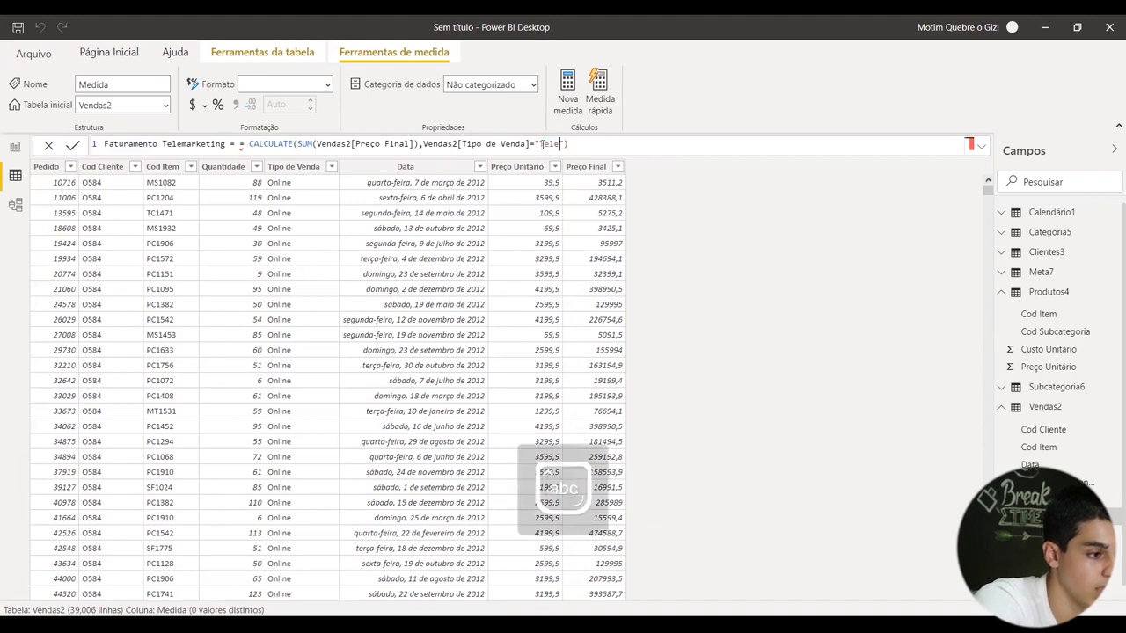
text(rketin)
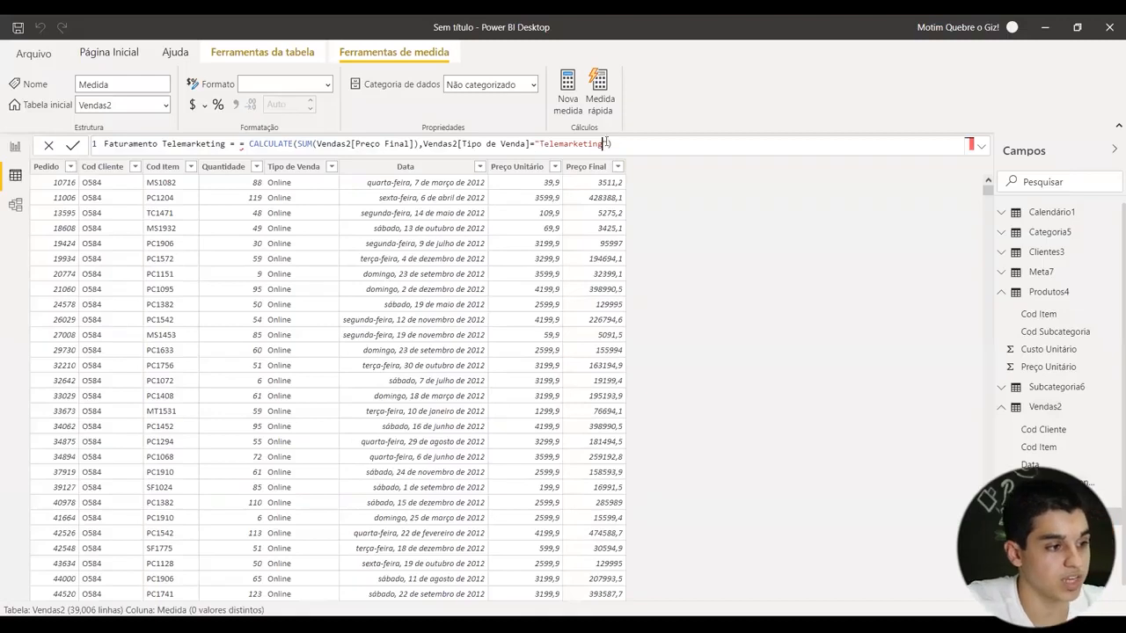
text(g)
click(637, 149)
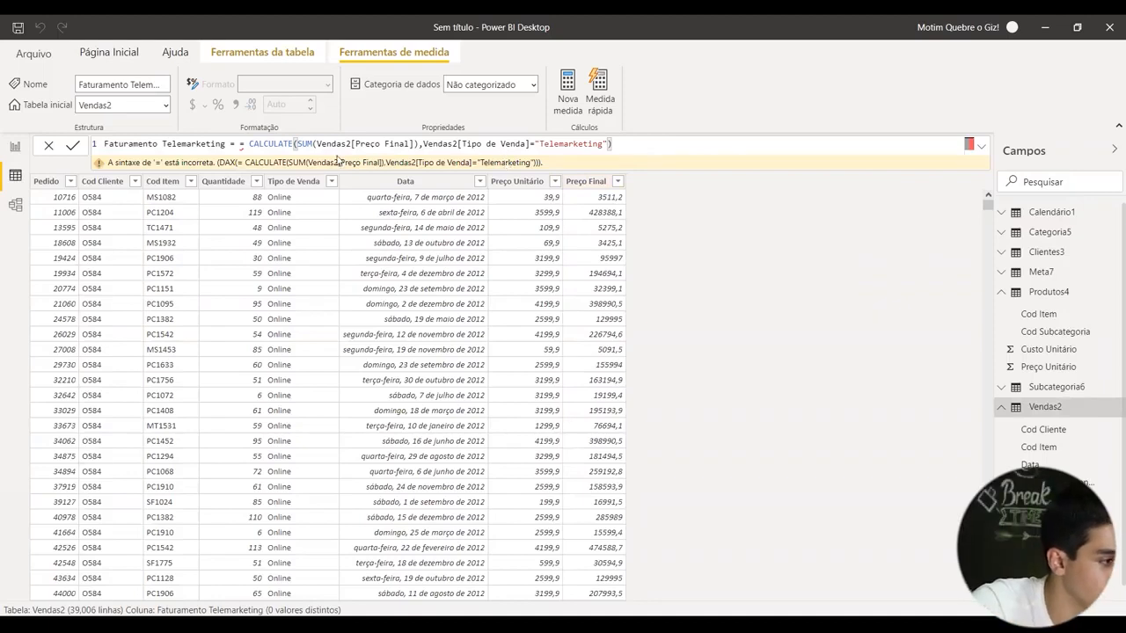
click(240, 143)
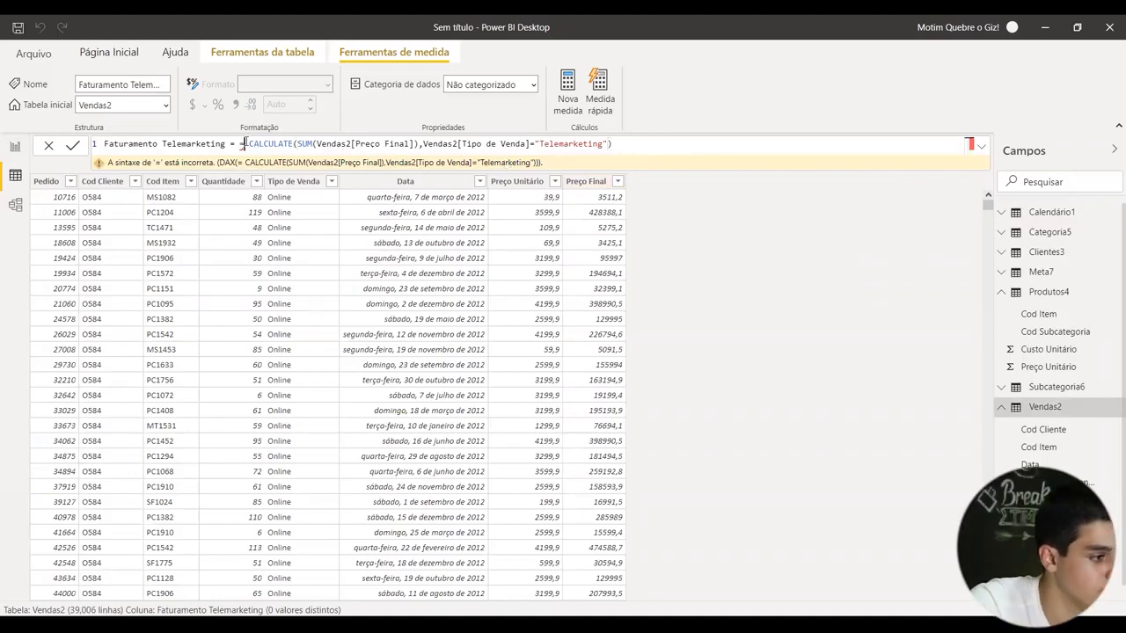
key(BackSpace)
key(Return)
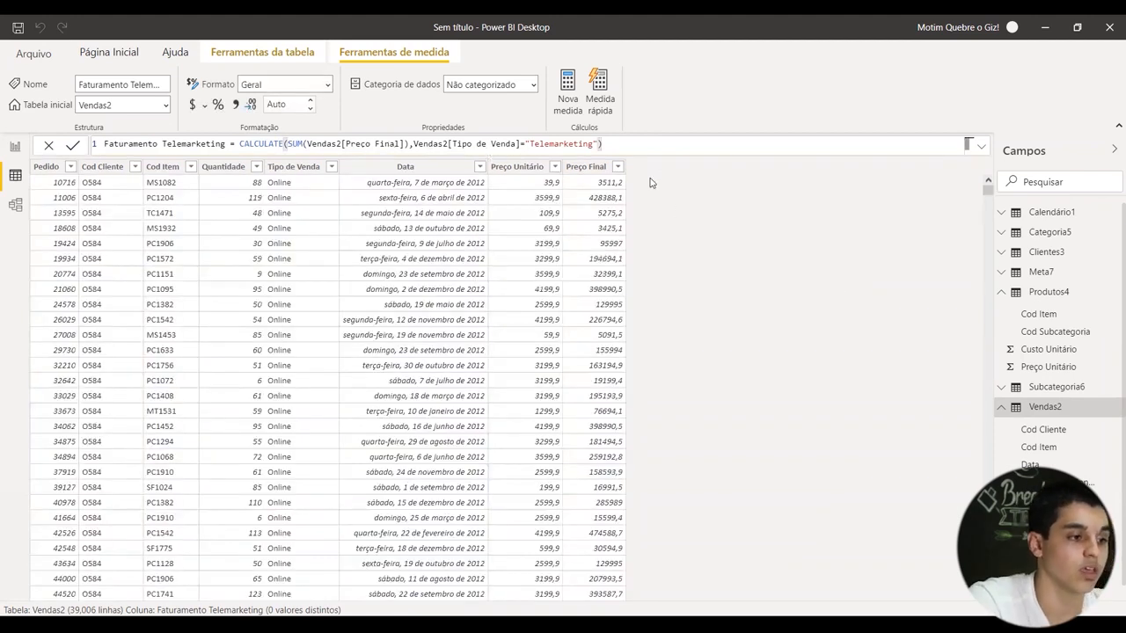
- Add a card visual to the report page, make it shorter and wider, and fill it with the Faturamento Consultor measure
click(17, 151)
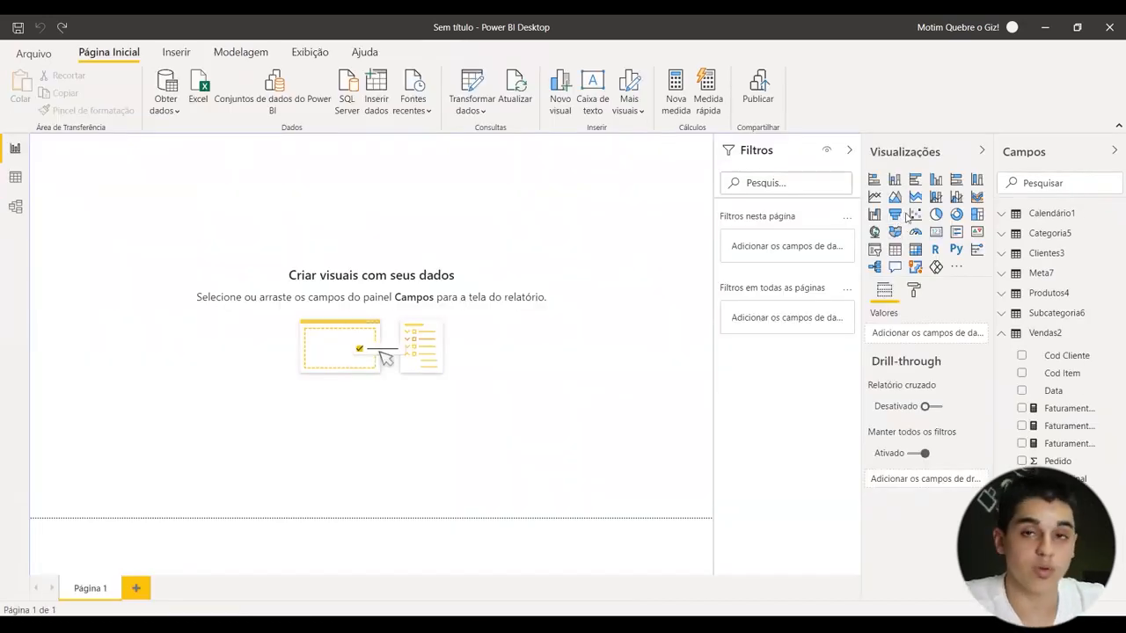
click(936, 233)
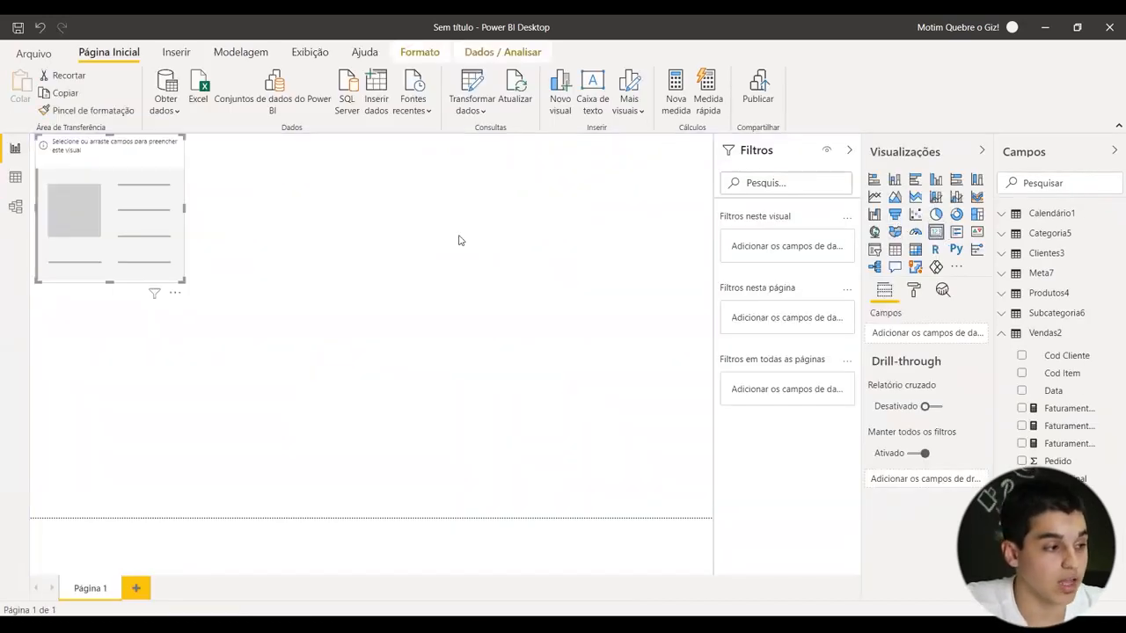
drag(183, 281, 201, 244)
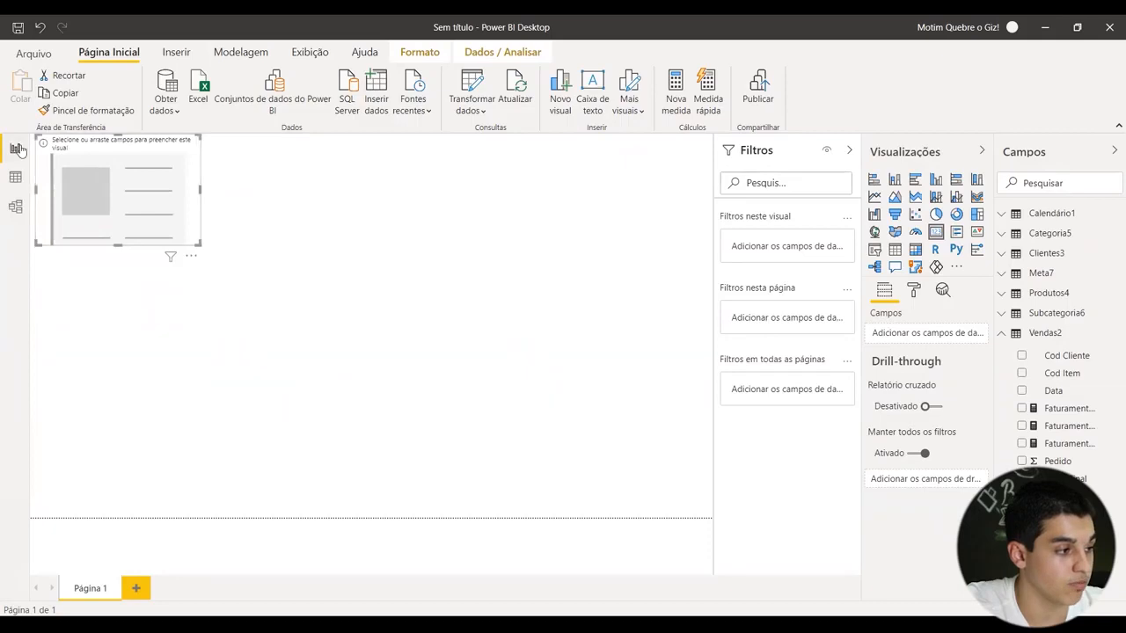
drag(113, 186, 159, 251)
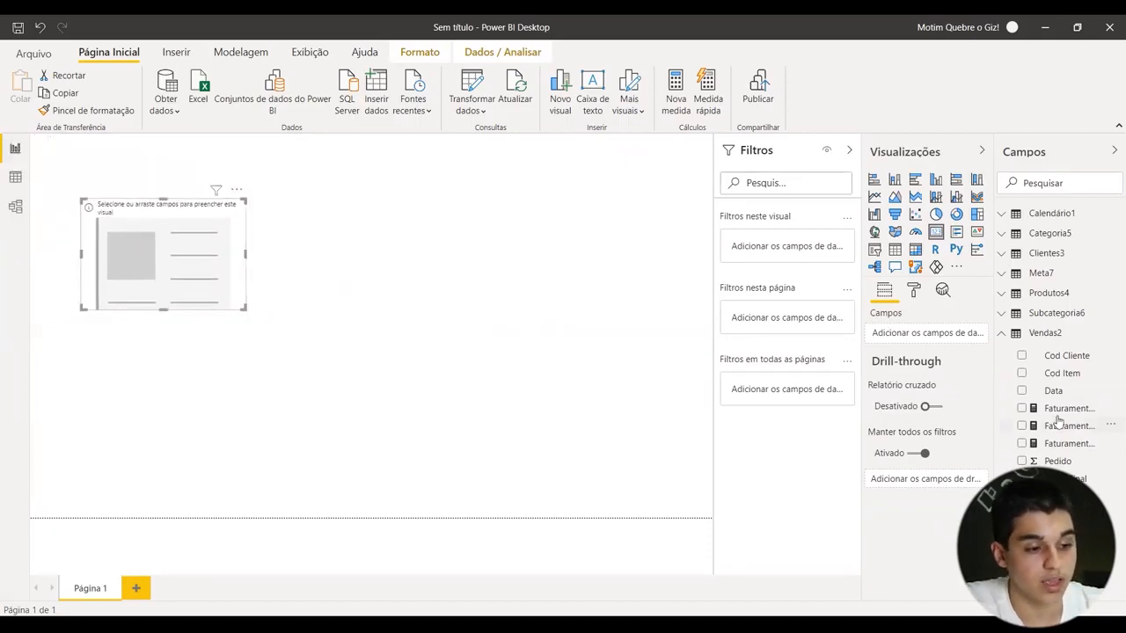
drag(1064, 413, 124, 495)
- Duplicate the Faturamento Consultor card twice and stack the three cards in a column
key(ctrl+c)
key(ctrl+v)
drag(142, 439, 141, 250)
key(ctrl+v)
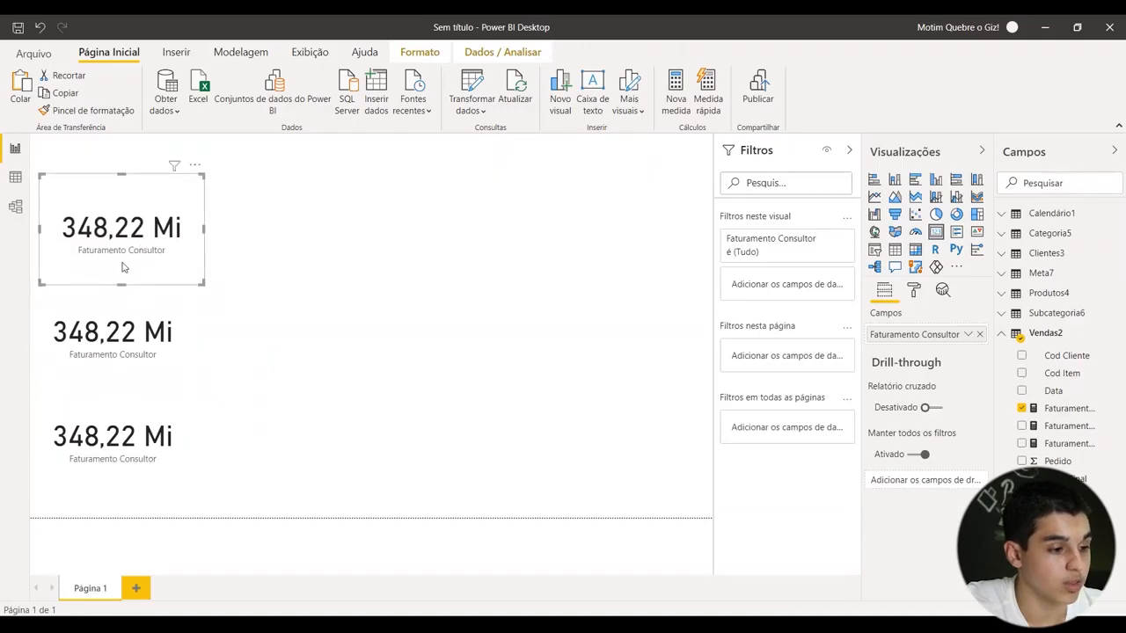
- Replace the measure in the uppermost card with Faturamento Online and in the middle card with Faturamento Telemarketing
click(979, 334)
click(1023, 427)
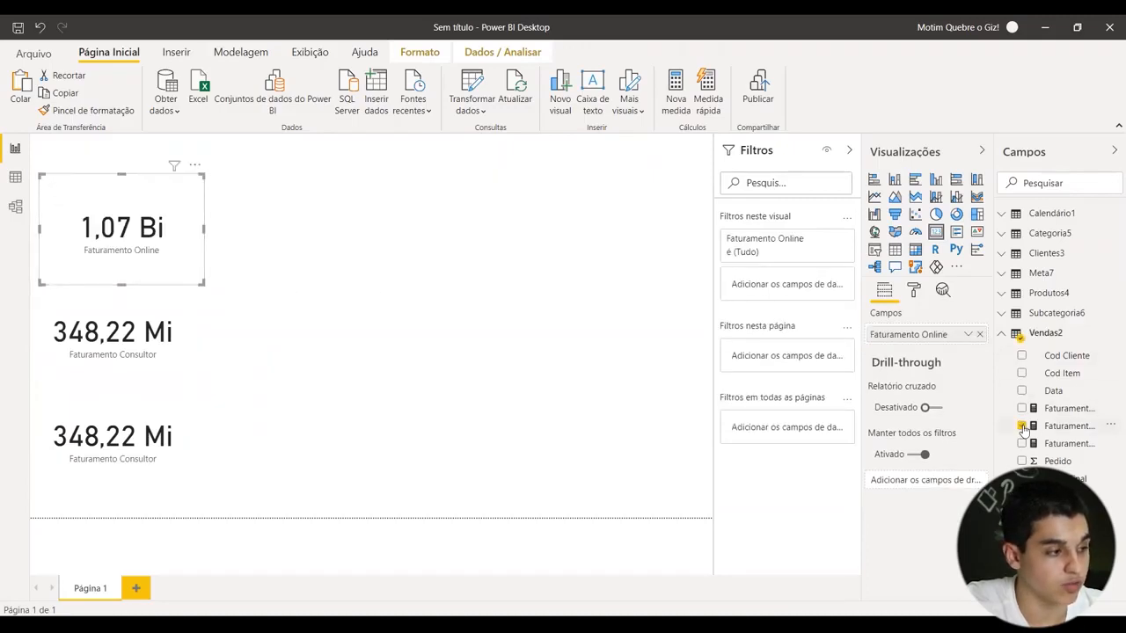
click(185, 340)
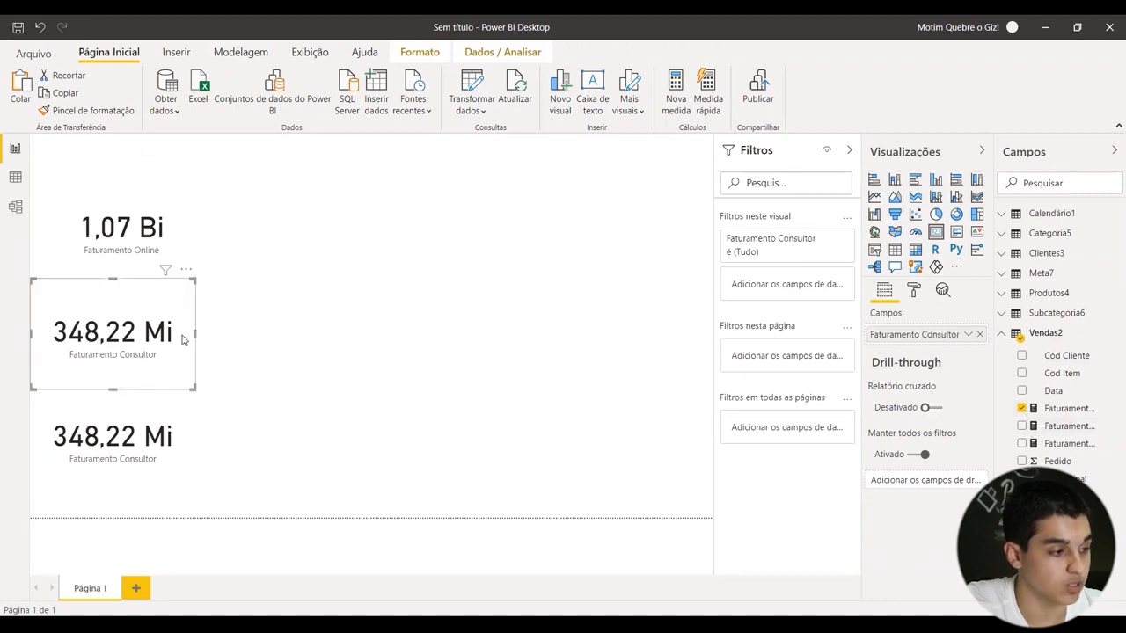
click(979, 335)
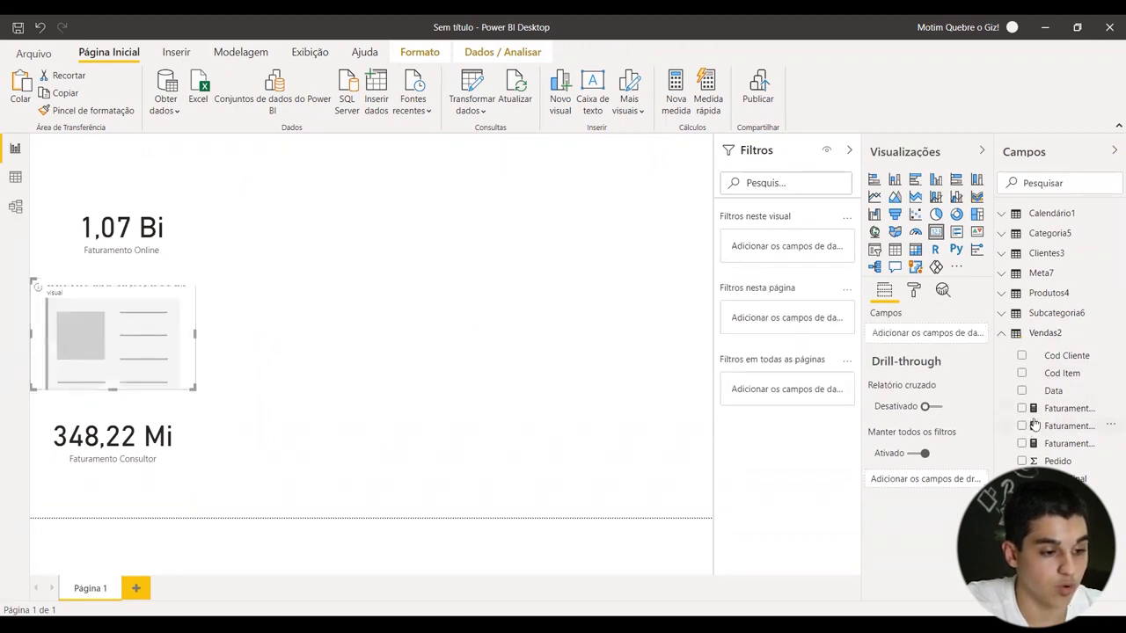
drag(1034, 444, 924, 332)
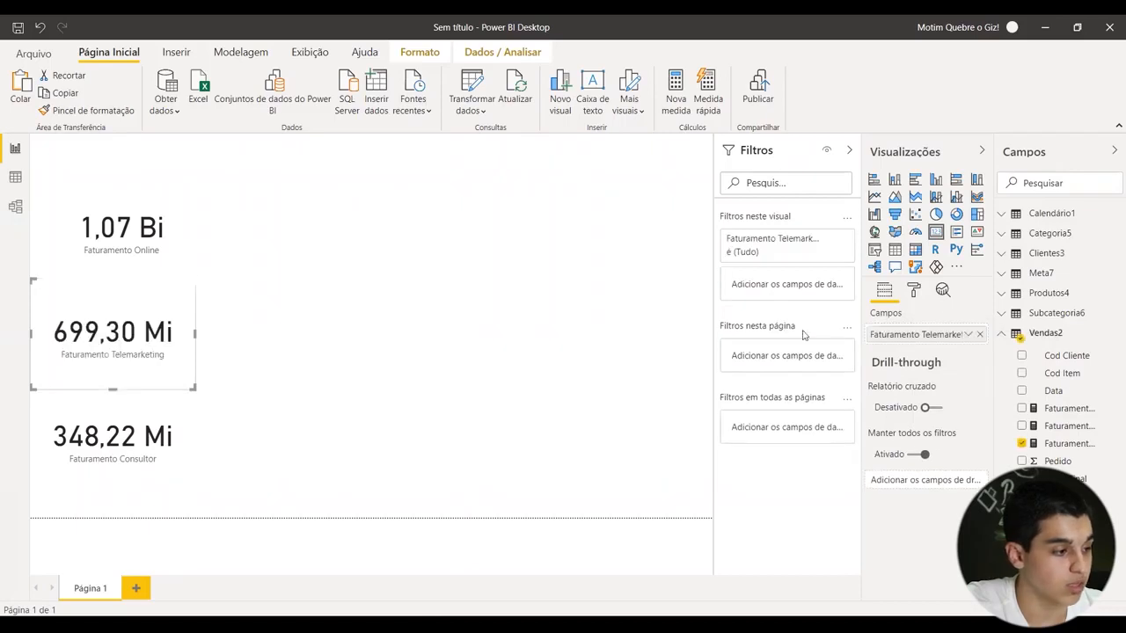
click(229, 262)
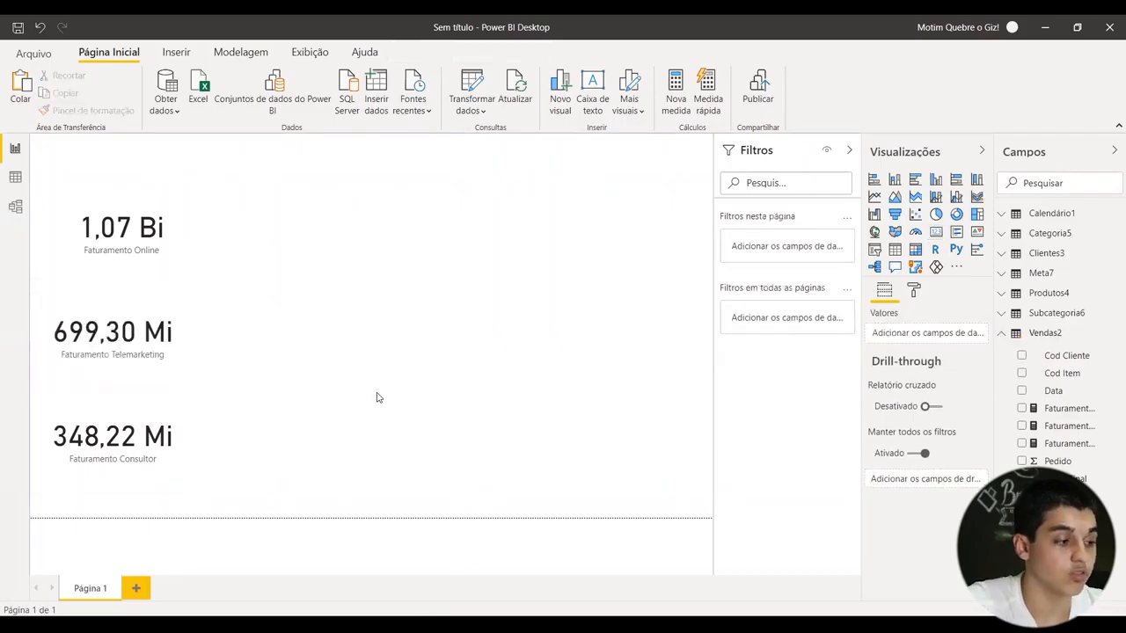
- Import the report theme file Tema Motim.json from the OneDrive-2020-12-14 folder
click(240, 52)
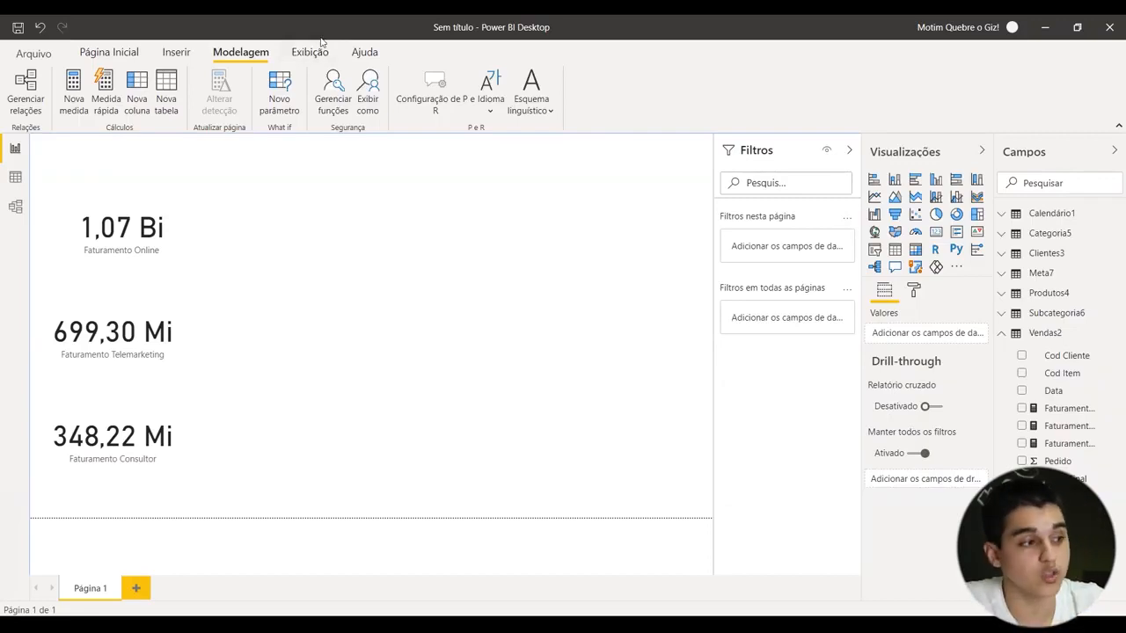
click(299, 51)
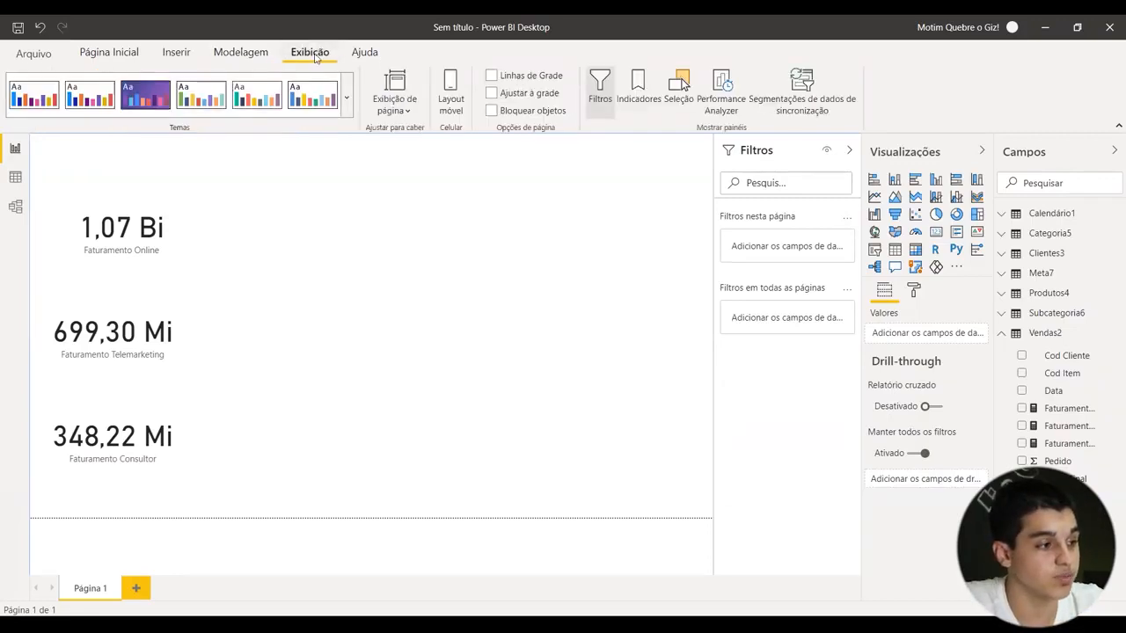
click(346, 99)
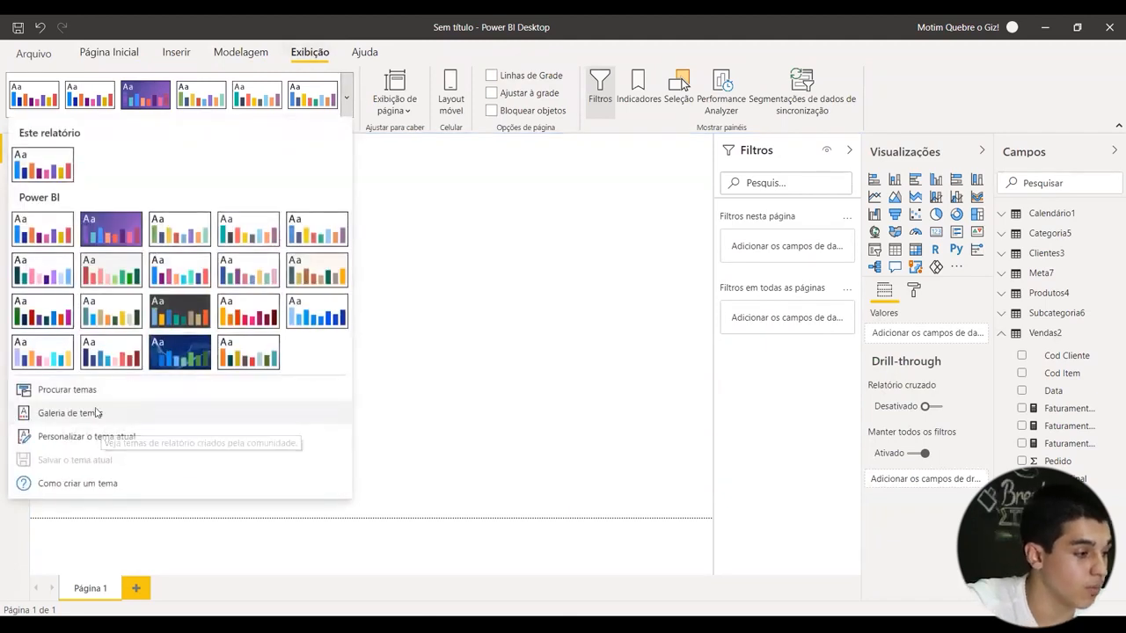
click(66, 390)
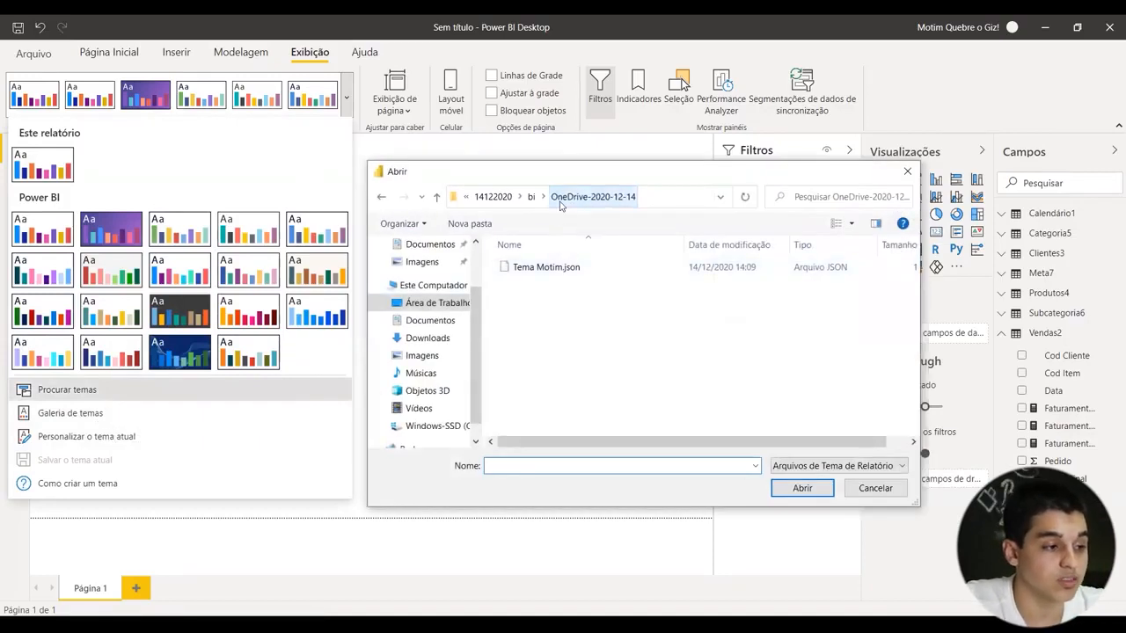
click(531, 196)
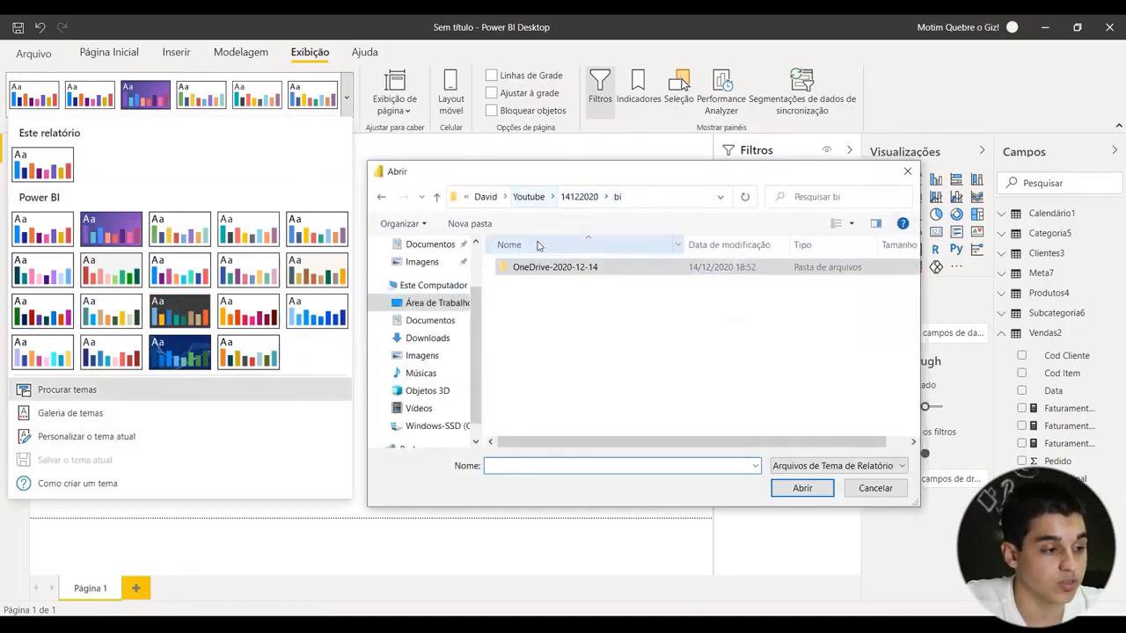
double_click(574, 278)
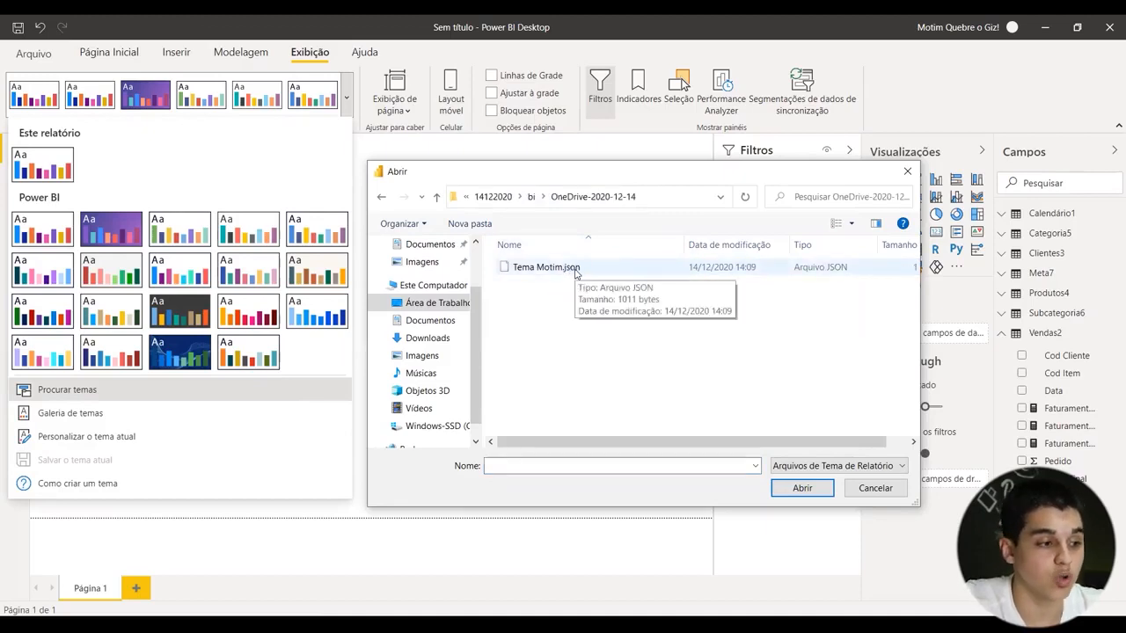
double_click(577, 272)
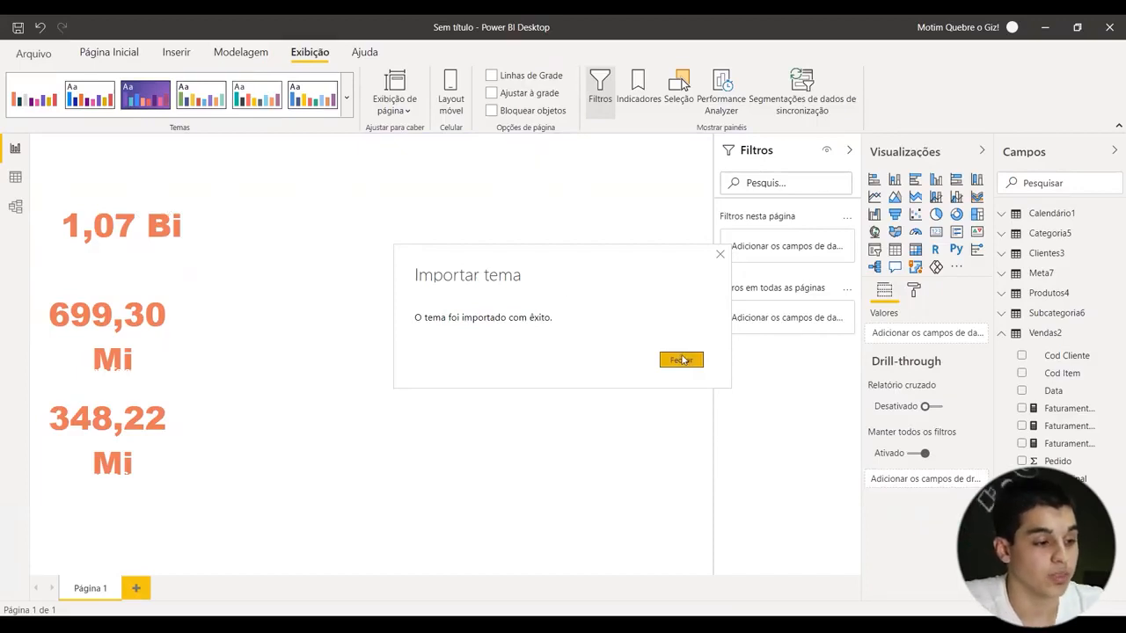
click(697, 357)
- Move the Faturamento Online card to the page's left edge, in line with the other two cards
click(155, 255)
drag(156, 255, 84, 237)
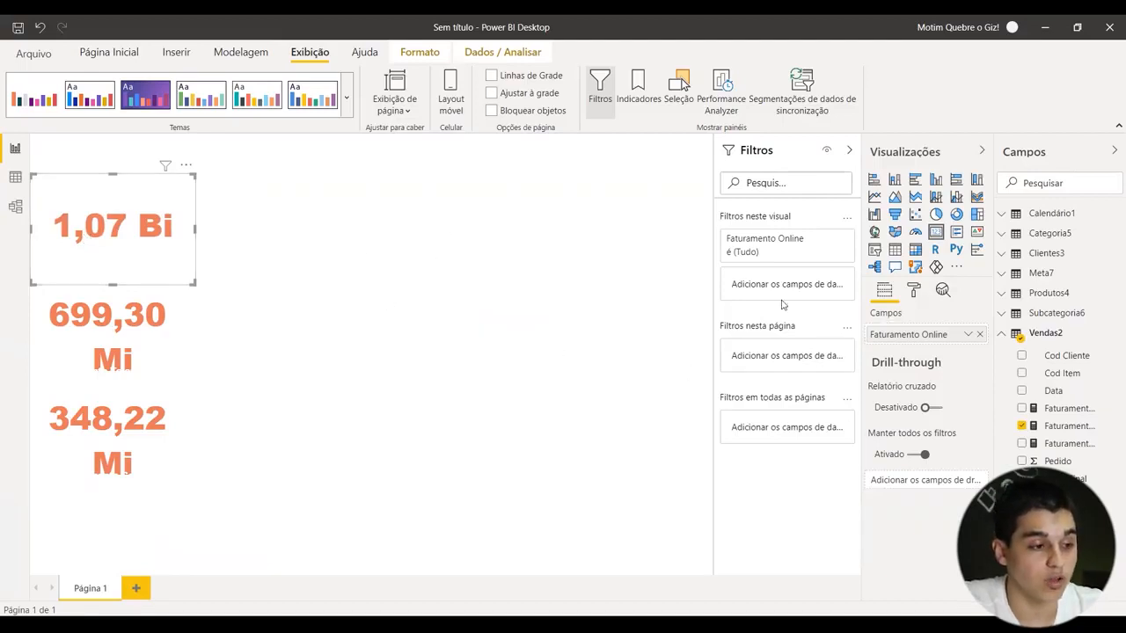
click(616, 272)
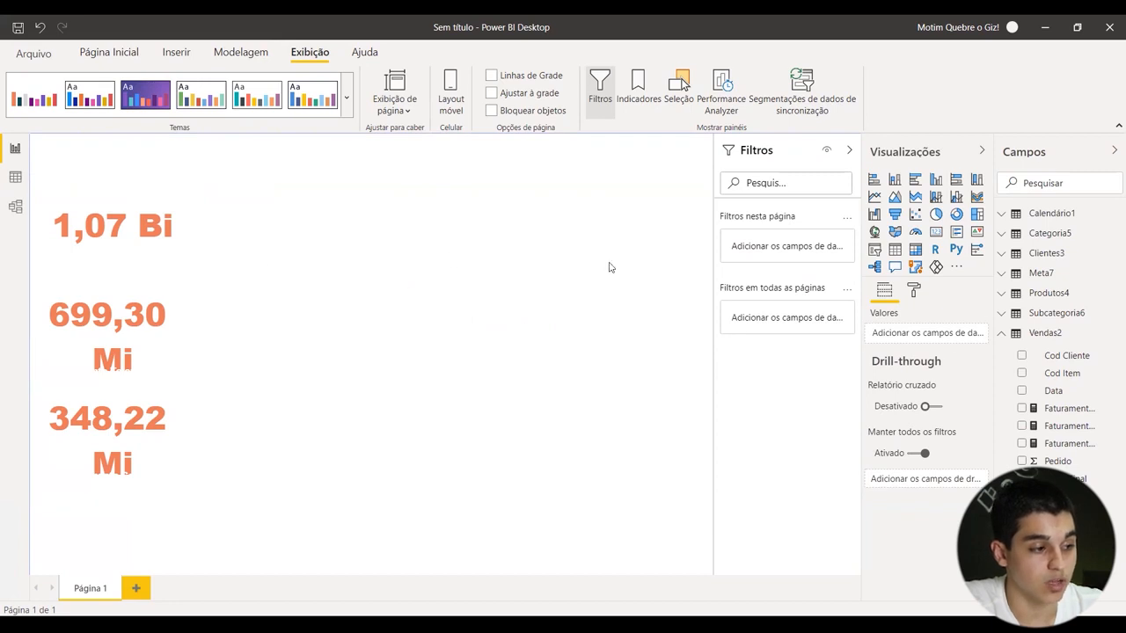
- Add Background.jpg as the page background image and set its transparency to 0%
click(918, 293)
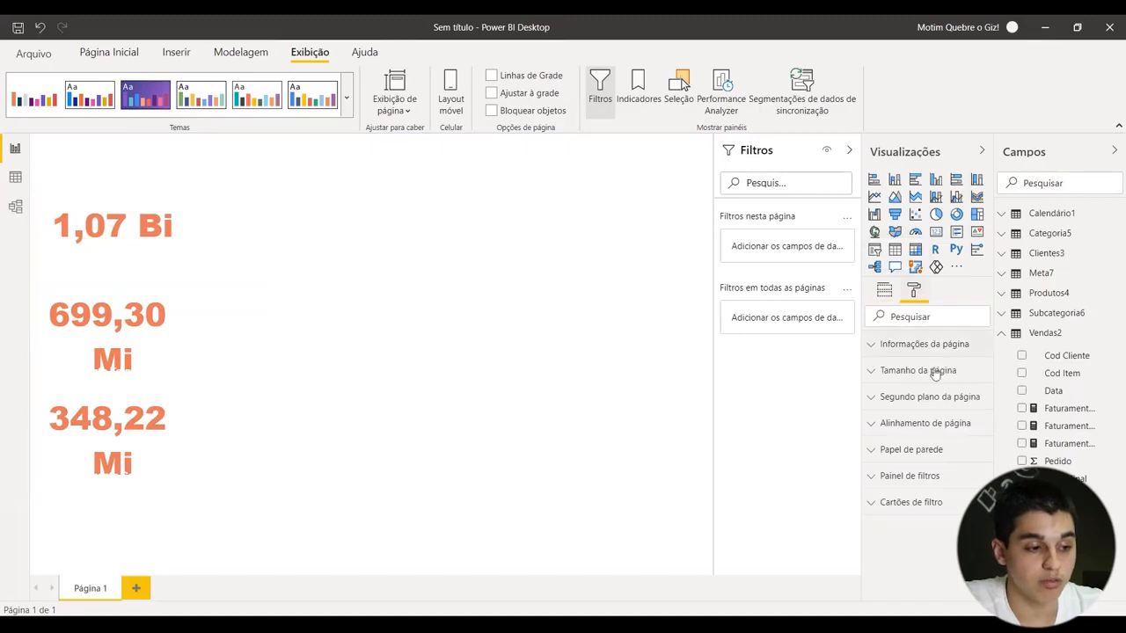
click(924, 397)
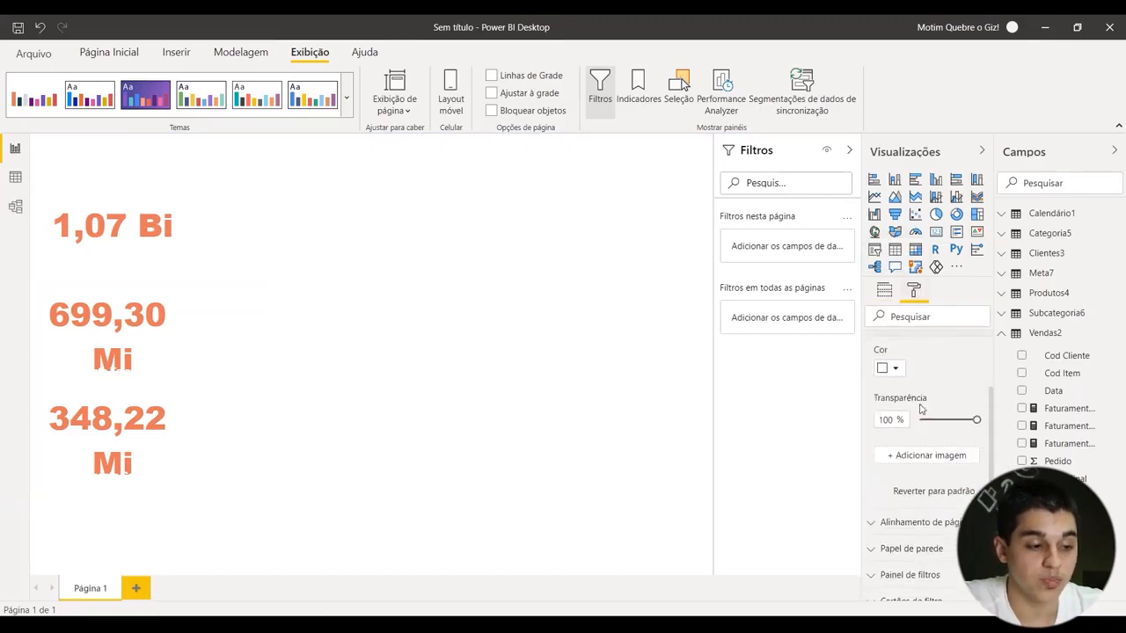
click(930, 455)
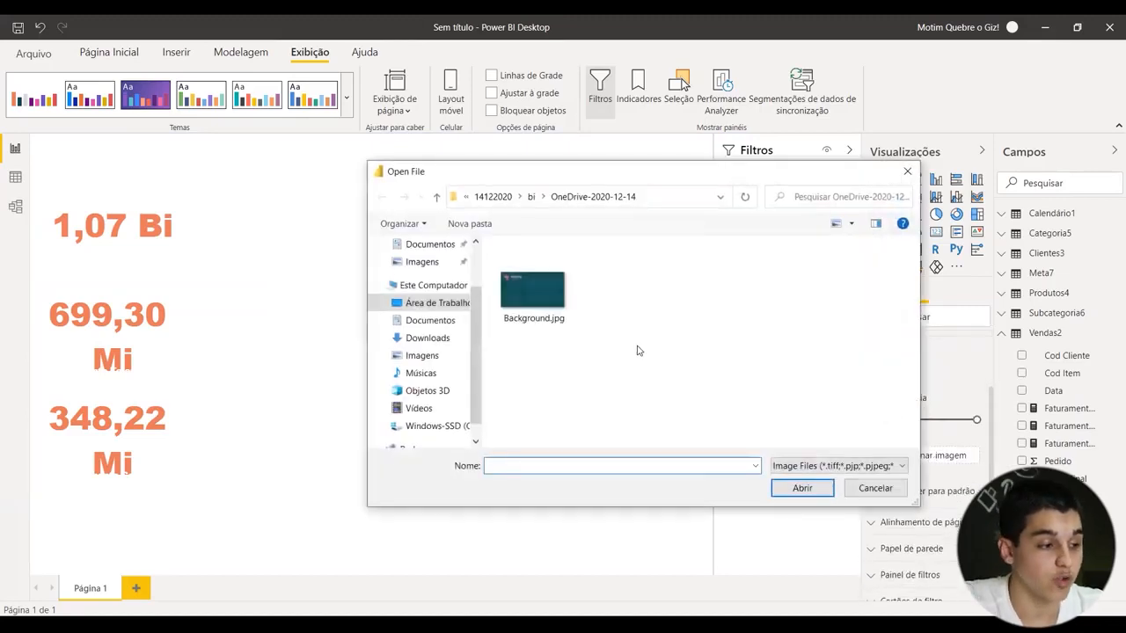
double_click(537, 285)
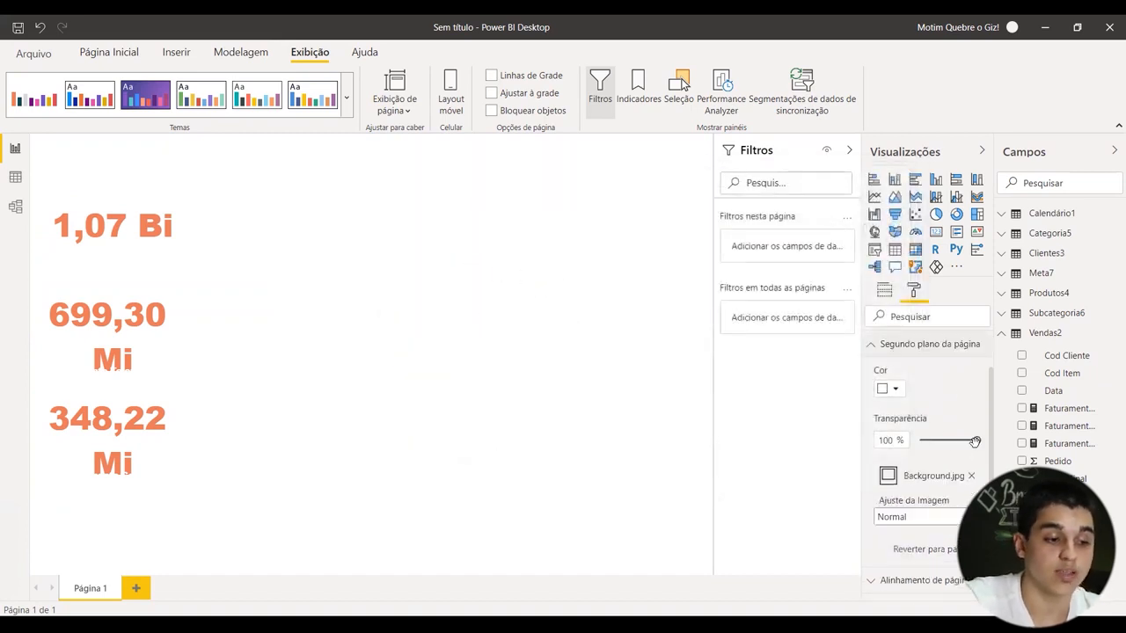
drag(976, 440, 920, 440)
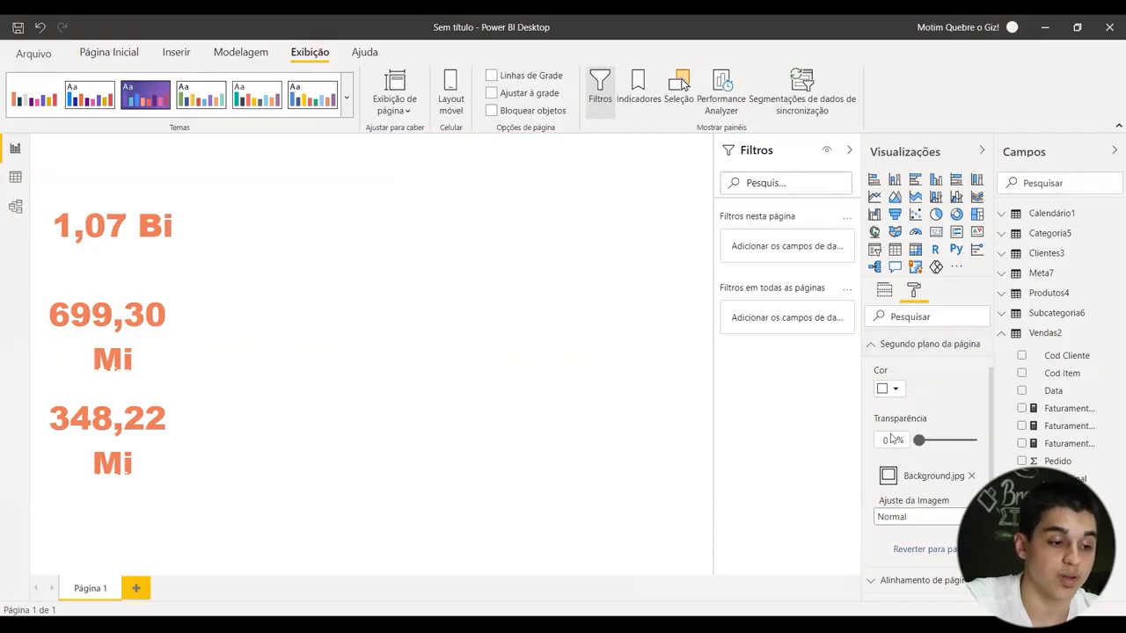
- Resize and move the Faturamento Online, Telemarketing and Consultor cards onto the three small background panels beneath the Motim logo
click(155, 202)
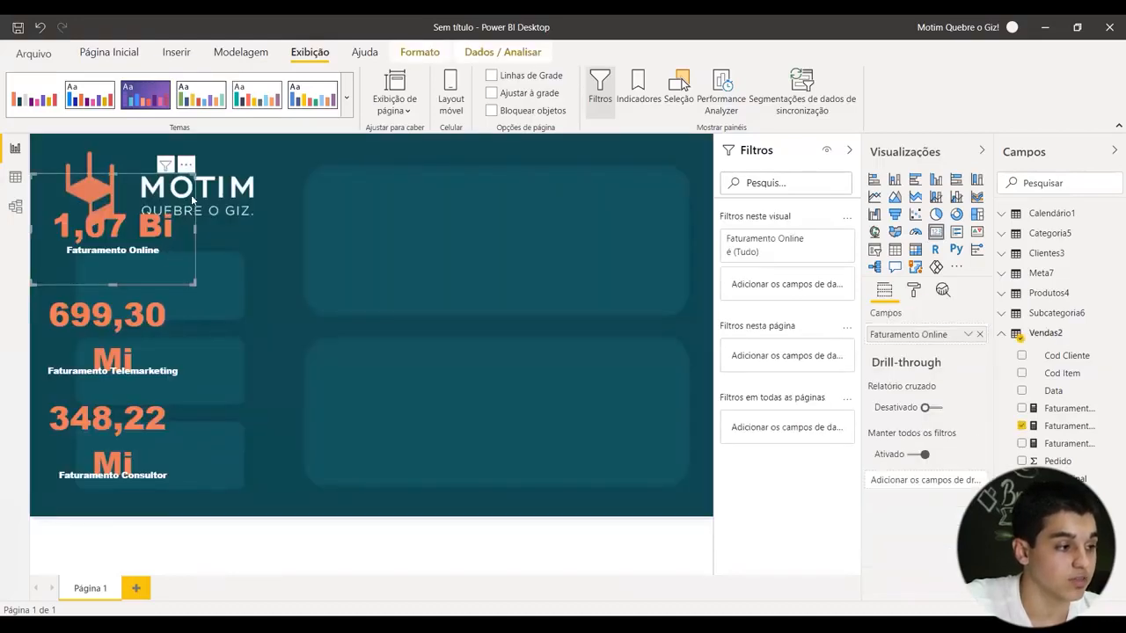
mouse_move(180, 195)
mouse_down()
mouse_move(143, 227)
mouse_move(172, 206)
mouse_up()
drag(170, 267, 195, 282)
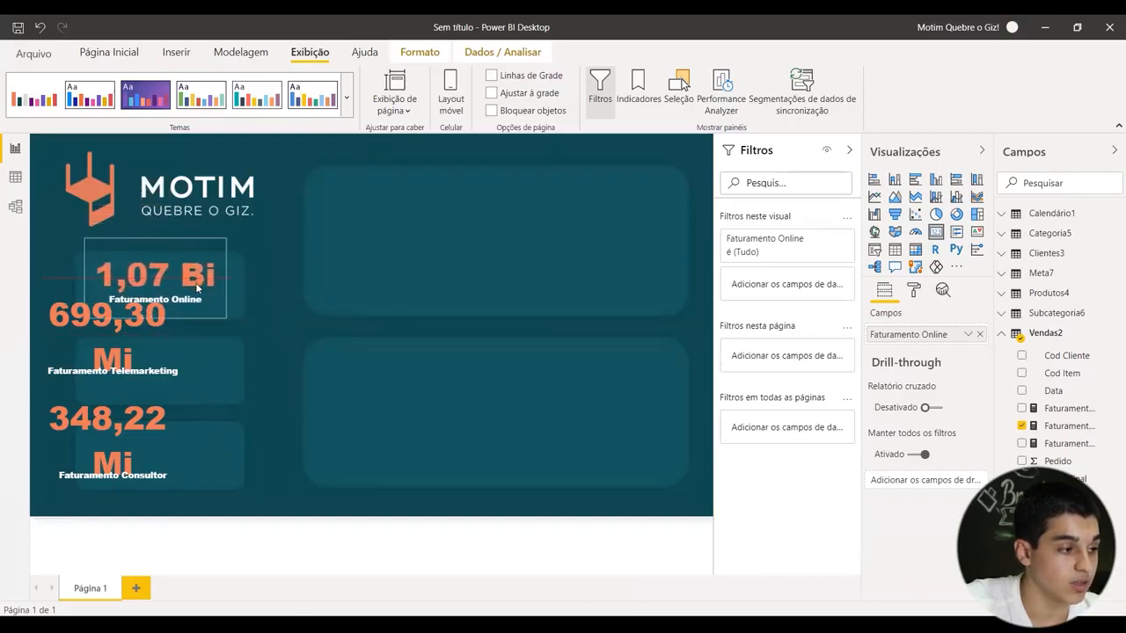
drag(121, 361, 175, 386)
drag(248, 306, 205, 419)
click(185, 453)
drag(132, 453, 169, 454)
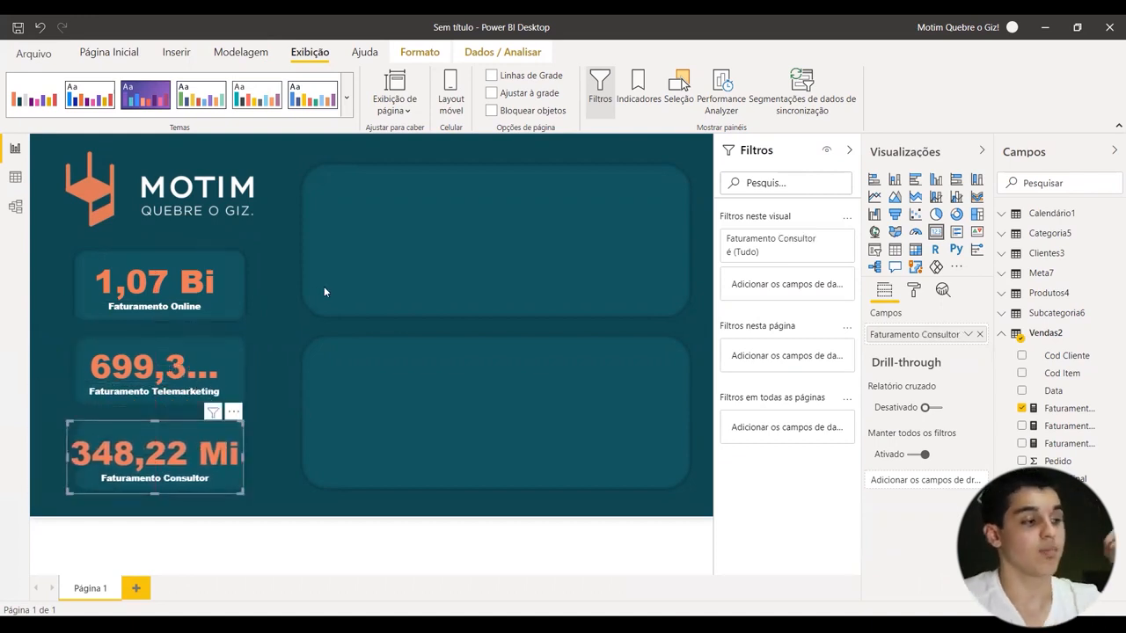